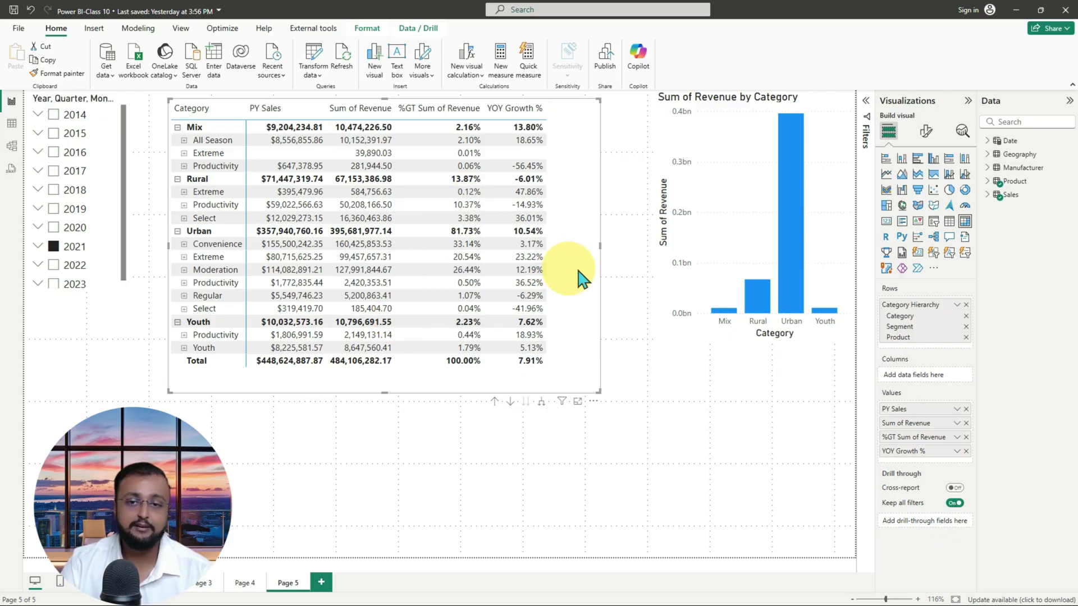
Move the matrix visual slightly down on the report page
mouse_move(577, 265)
mouse_down()
mouse_move(582, 327)
mouse_move(568, 325)
mouse_move(602, 278)
mouse_move(588, 287)
mouse_move(579, 275)
mouse_up()
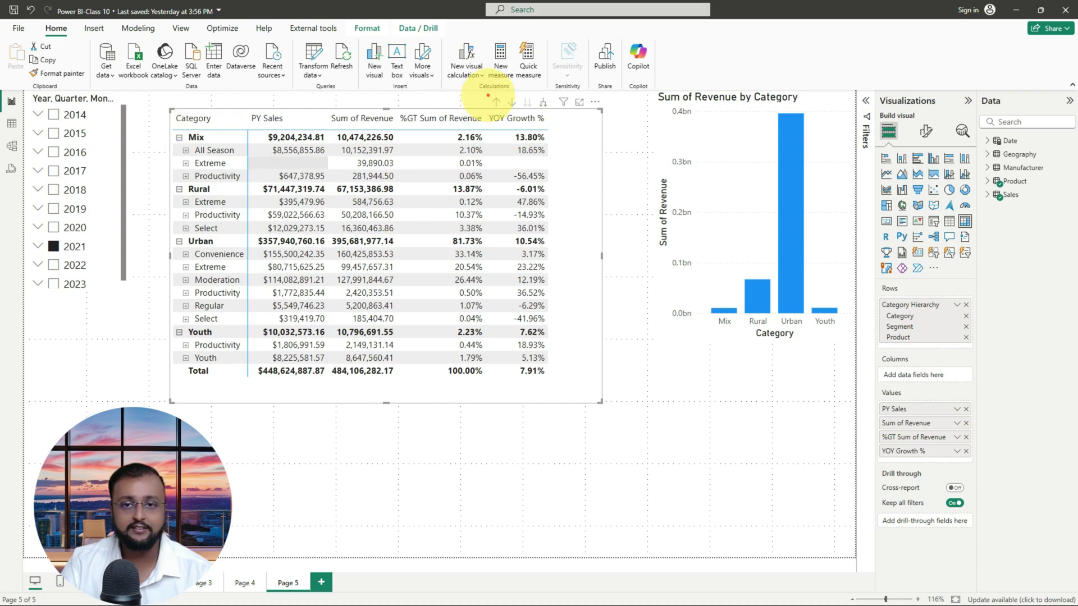
mouse_move(488, 97)
mouse_down()
mouse_move(562, 318)
mouse_move(581, 430)
mouse_up()
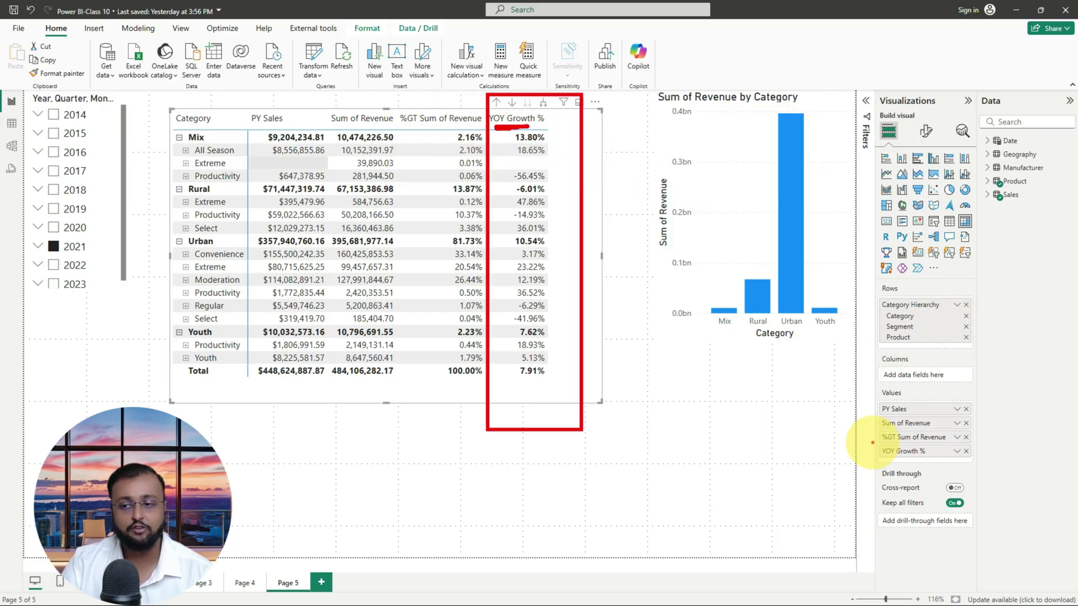
drag(872, 443, 992, 461)
mouse_move(757, 449)
mouse_down()
mouse_move(865, 447)
mouse_move(832, 457)
mouse_up()
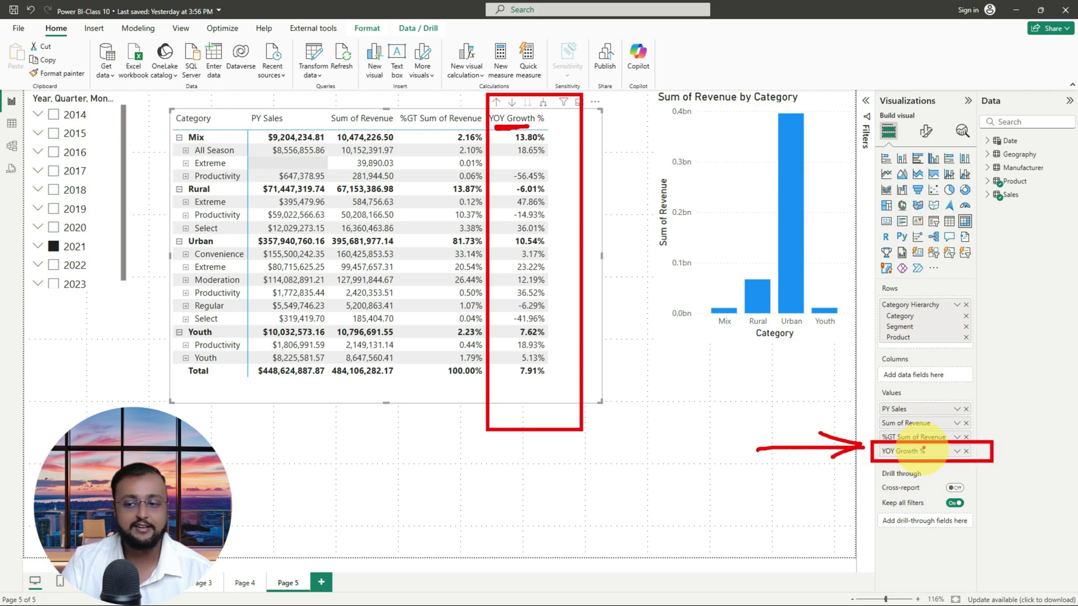
mouse_move(905, 508)
mouse_down()
mouse_move(917, 466)
mouse_move(923, 479)
mouse_up()
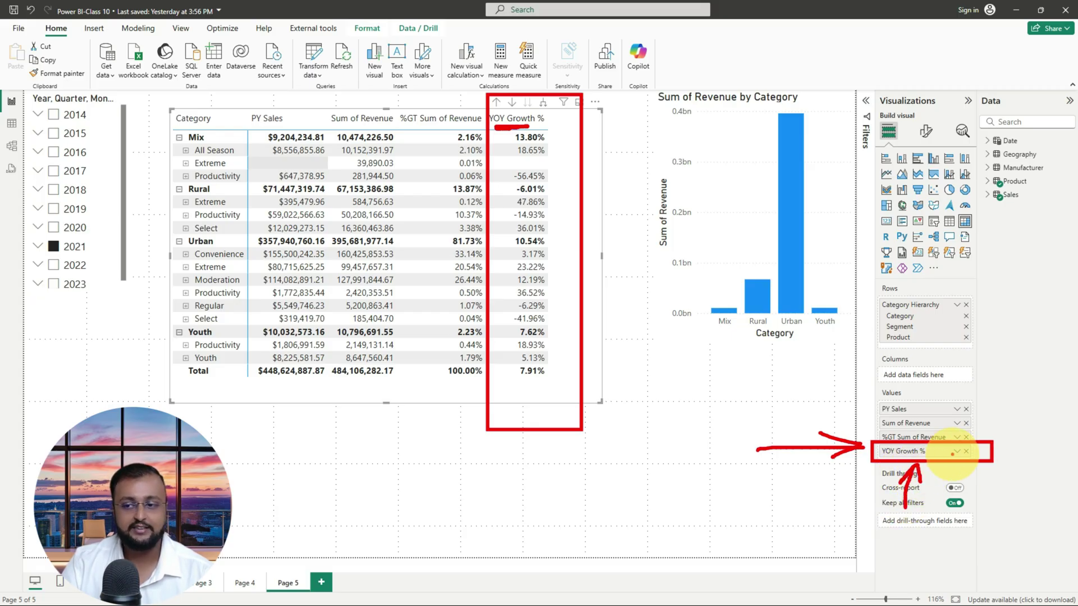
key(Escape)
Open the conditional formatting options for the matrix's YOY Growth % value field
click(957, 451)
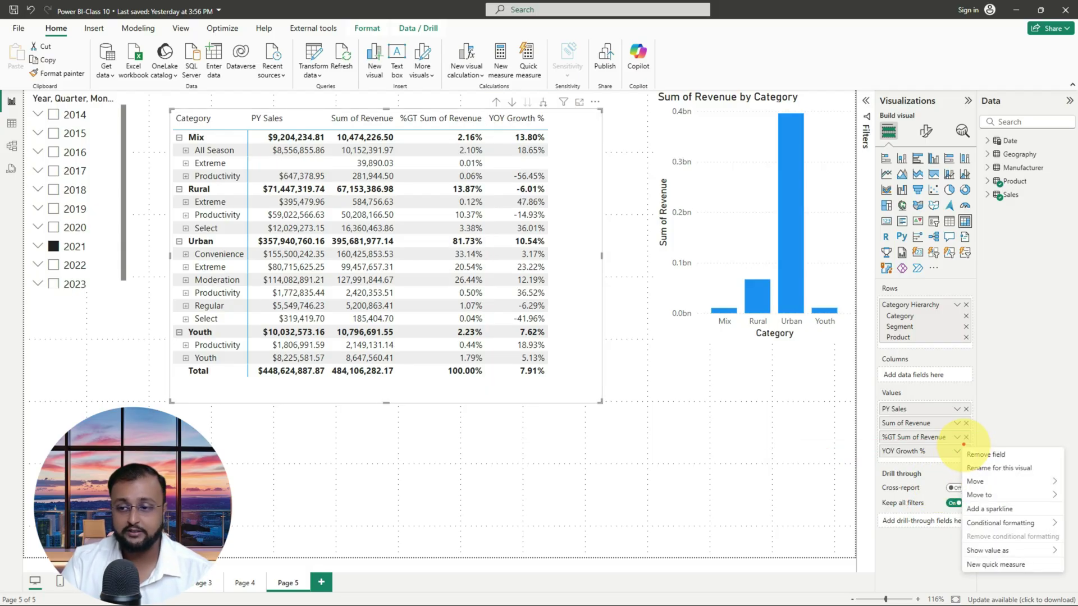
mouse_move(975, 447)
mouse_down()
mouse_move(940, 457)
mouse_move(964, 456)
mouse_up()
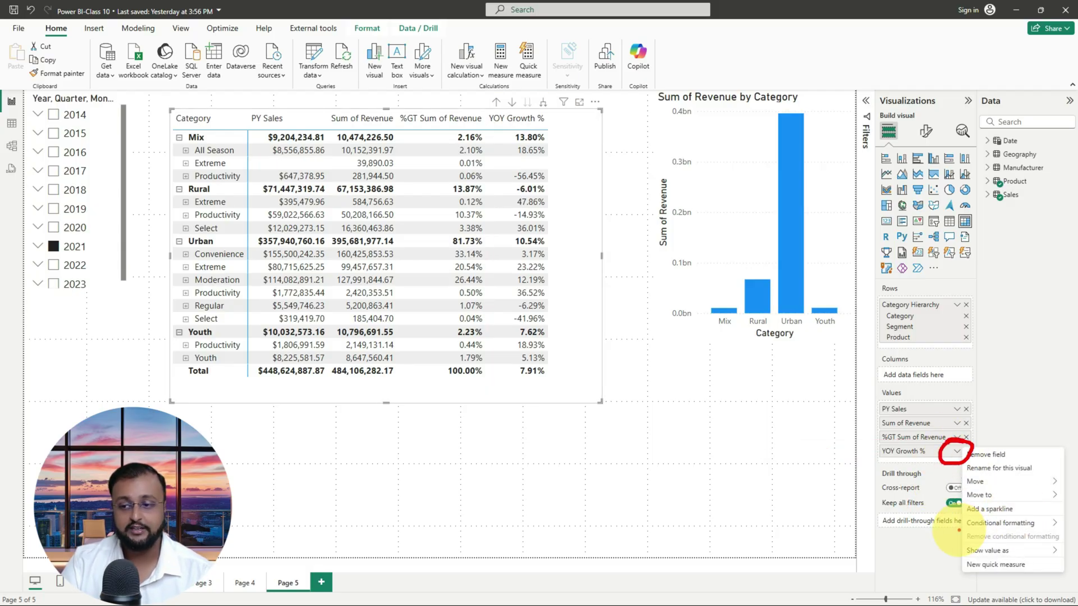
mouse_move(961, 531)
mouse_down()
mouse_move(1063, 530)
mouse_move(983, 507)
mouse_up()
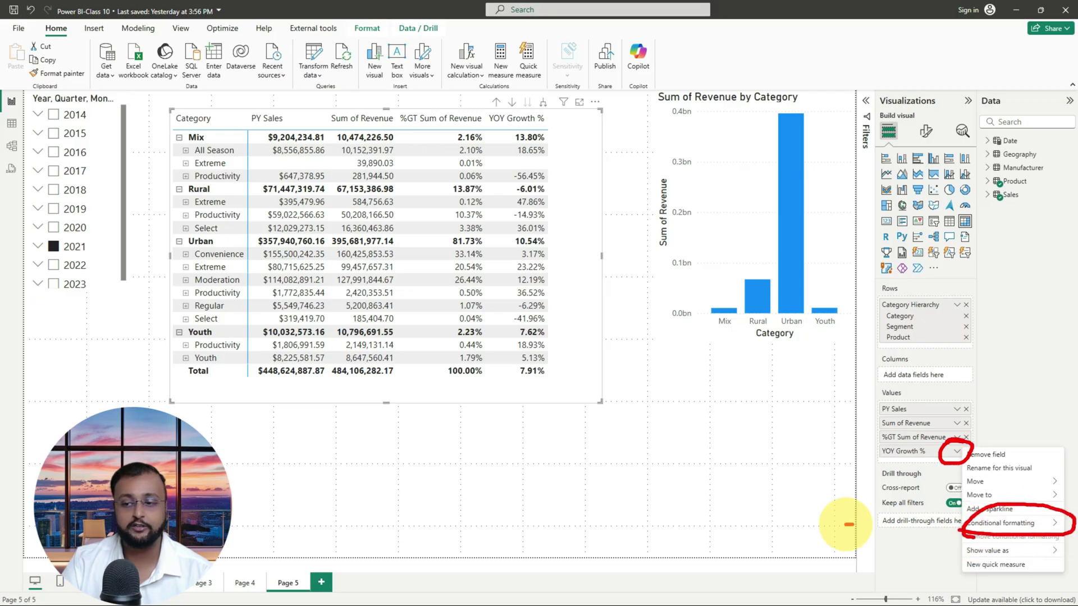
drag(847, 525, 961, 525)
drag(960, 527, 916, 542)
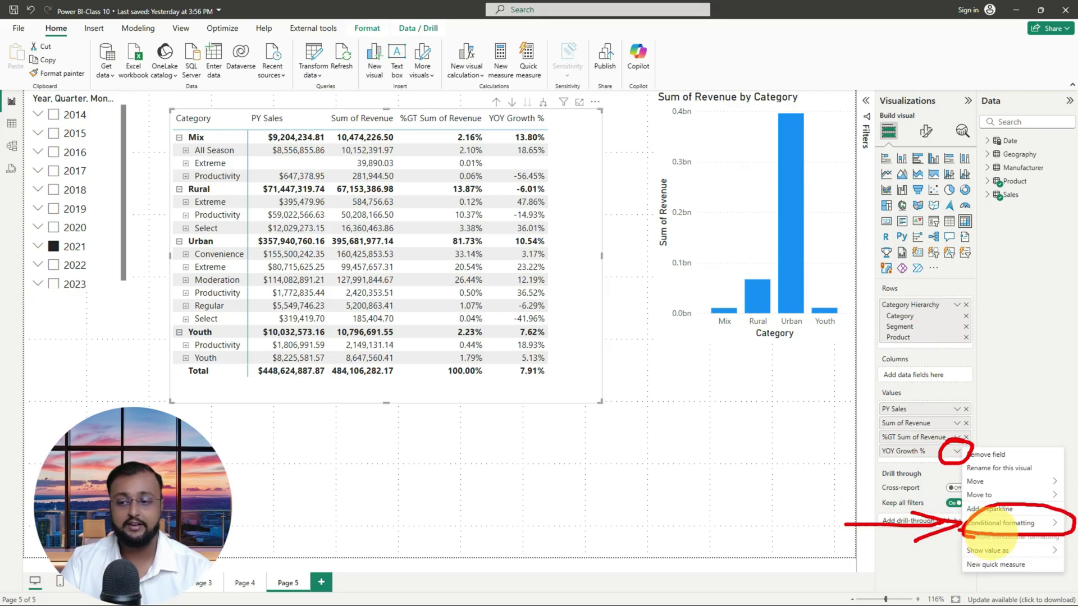
key(Escape)
click(1000, 524)
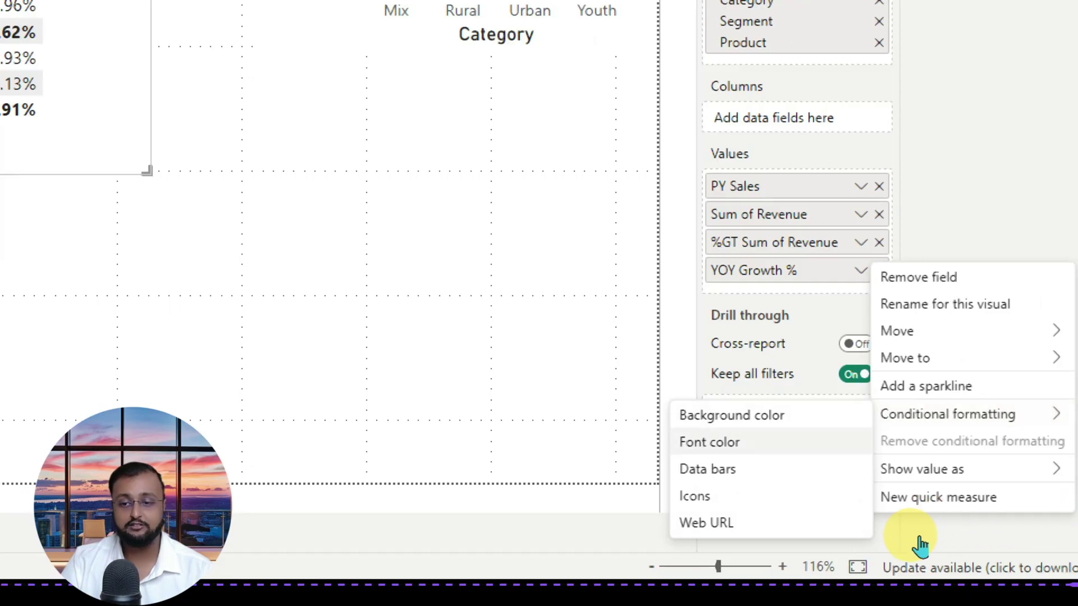
Choose Background color as the conditional formatting type for YOY Growth %
key(Down)
key(Down)
key(Down)
key(Down)
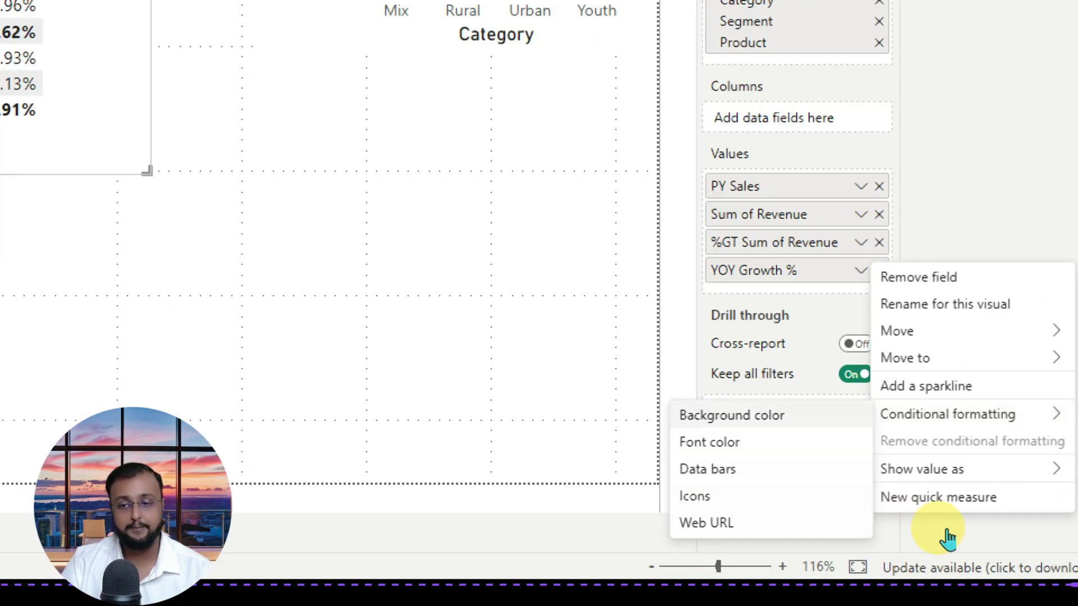
key(Down)
key(Down)
key(Up)
key(Down)
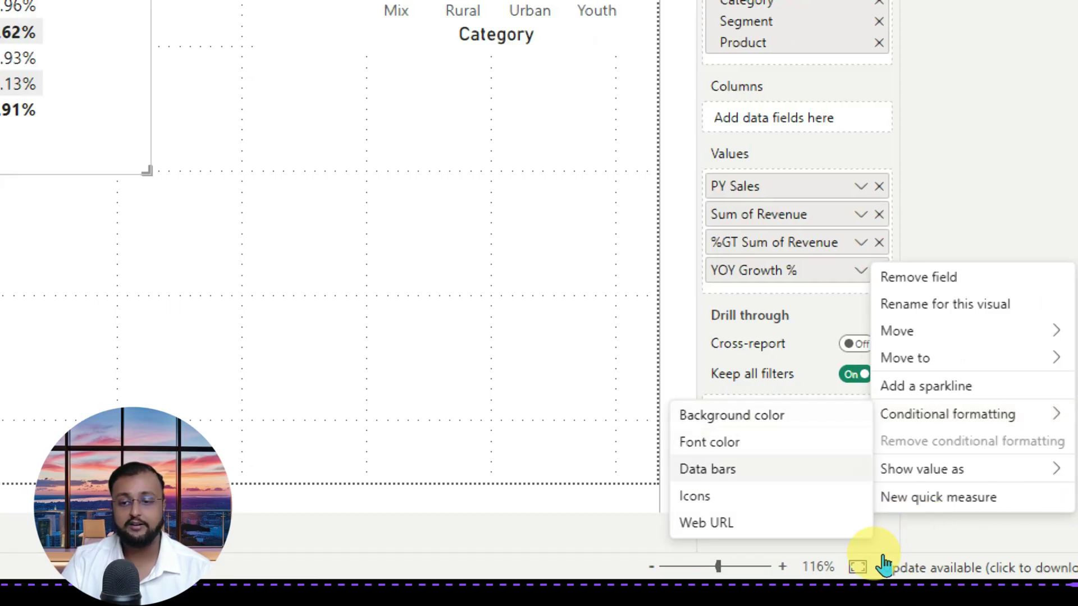
key(Down)
key(Down)
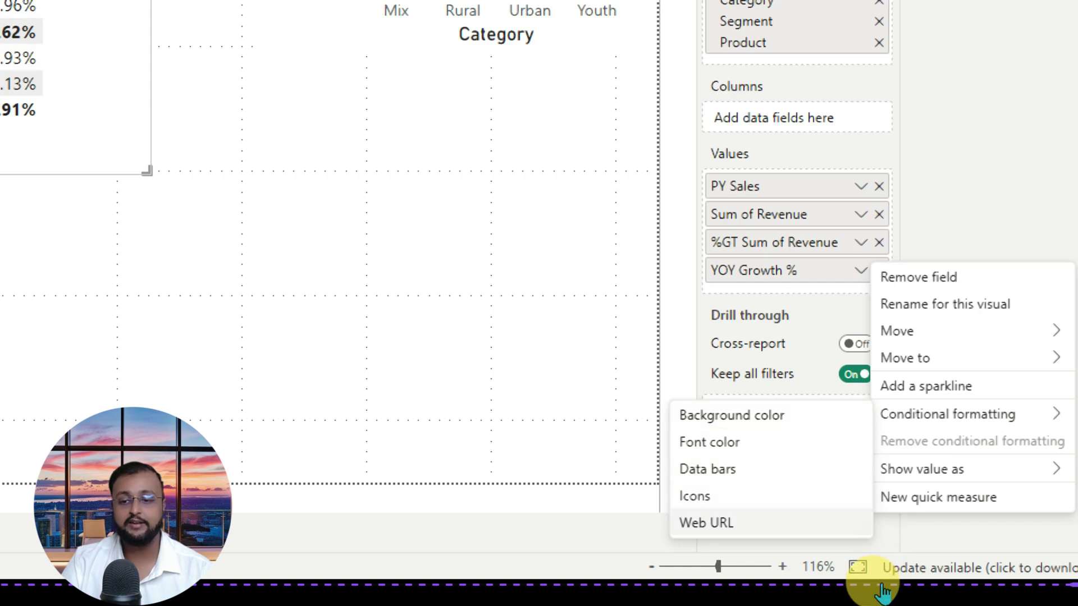
key(Left)
key(Right)
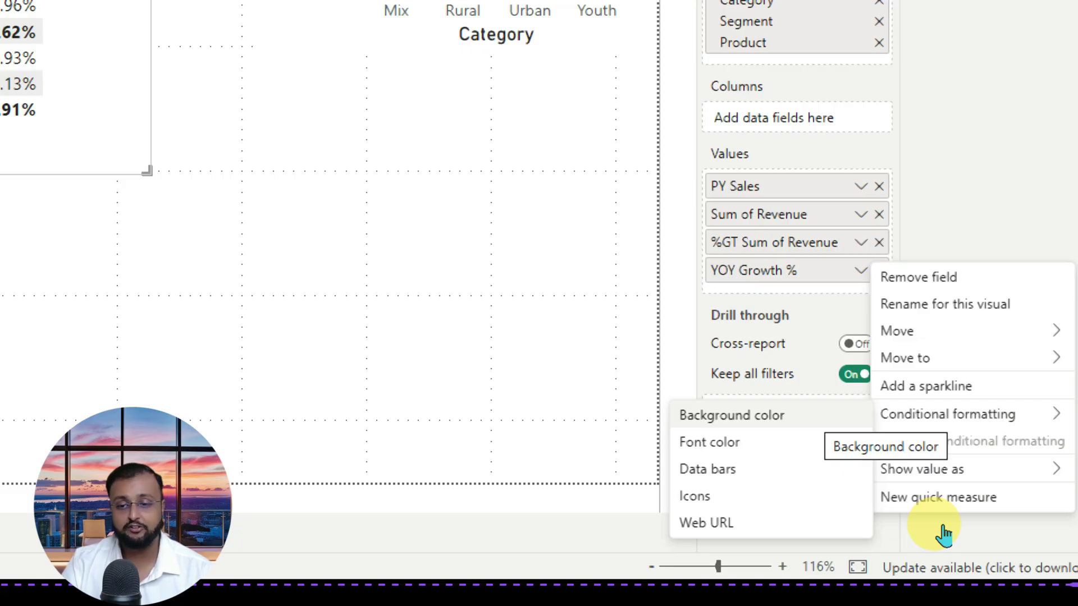
key(Return)
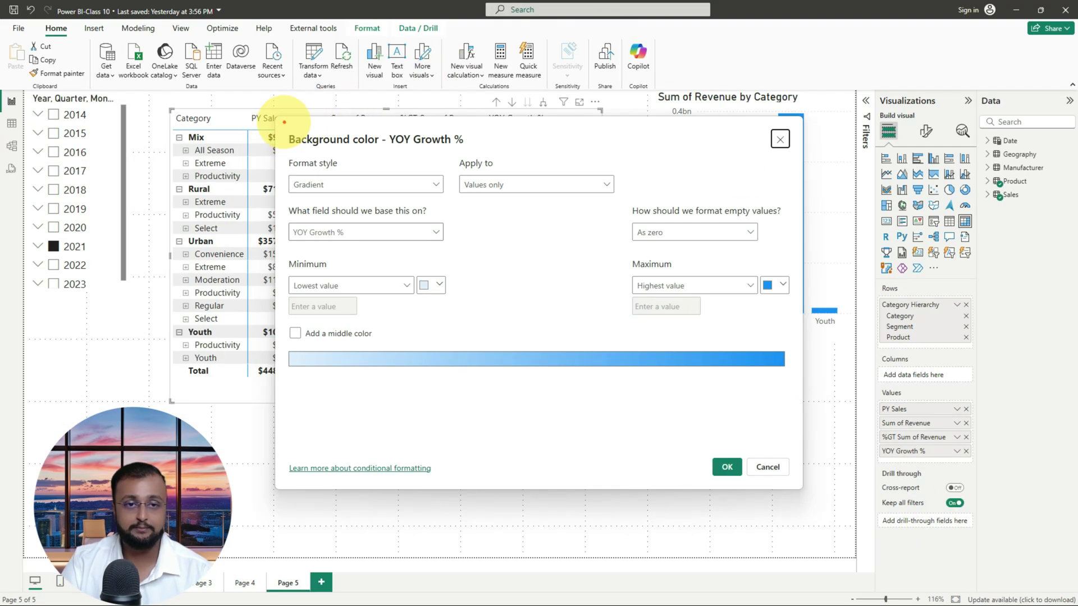
drag(284, 122, 801, 491)
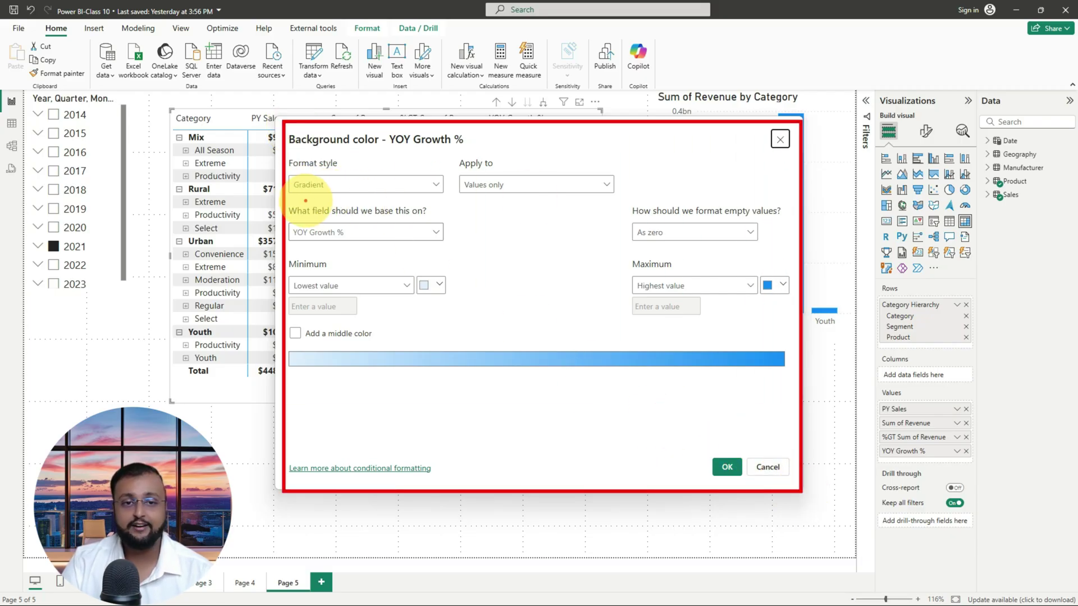
mouse_move(306, 200)
mouse_down()
mouse_move(422, 199)
mouse_move(302, 197)
mouse_move(402, 199)
mouse_move(316, 201)
mouse_move(360, 197)
mouse_up()
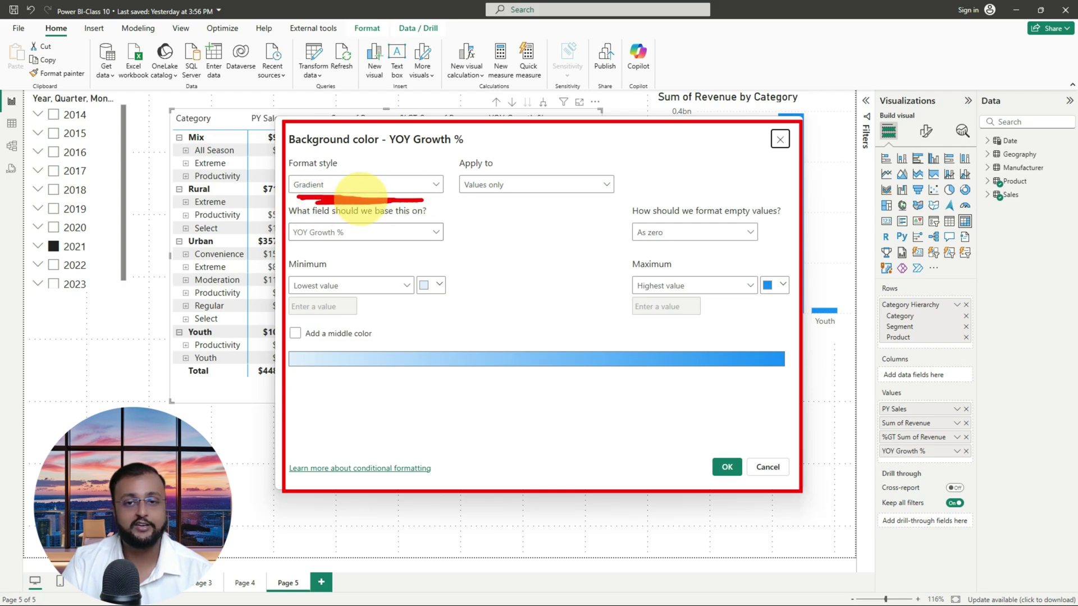
mouse_move(441, 194)
mouse_down()
mouse_move(474, 204)
mouse_move(589, 198)
mouse_move(474, 126)
mouse_move(497, 202)
mouse_up()
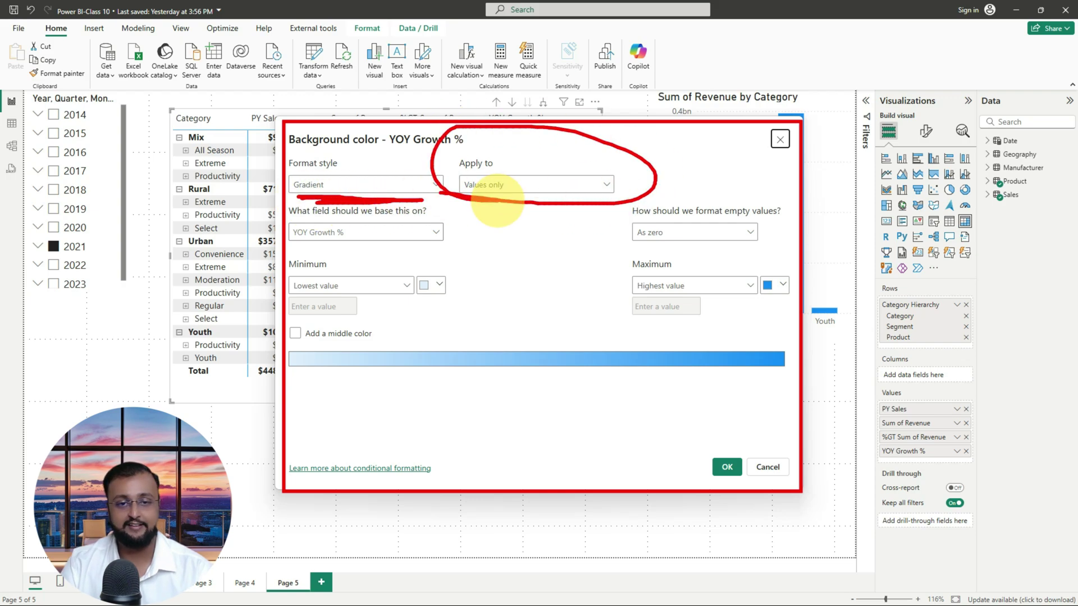
key(Escape)
Select Gradient as the format style for the YOY Growth % background color
click(432, 184)
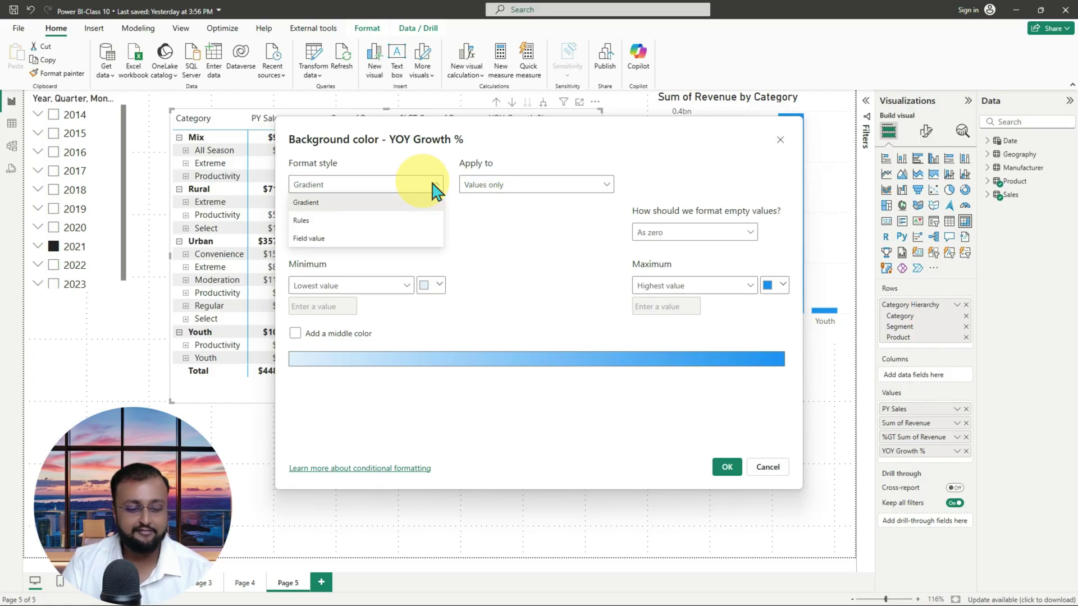
key(ctrl+2)
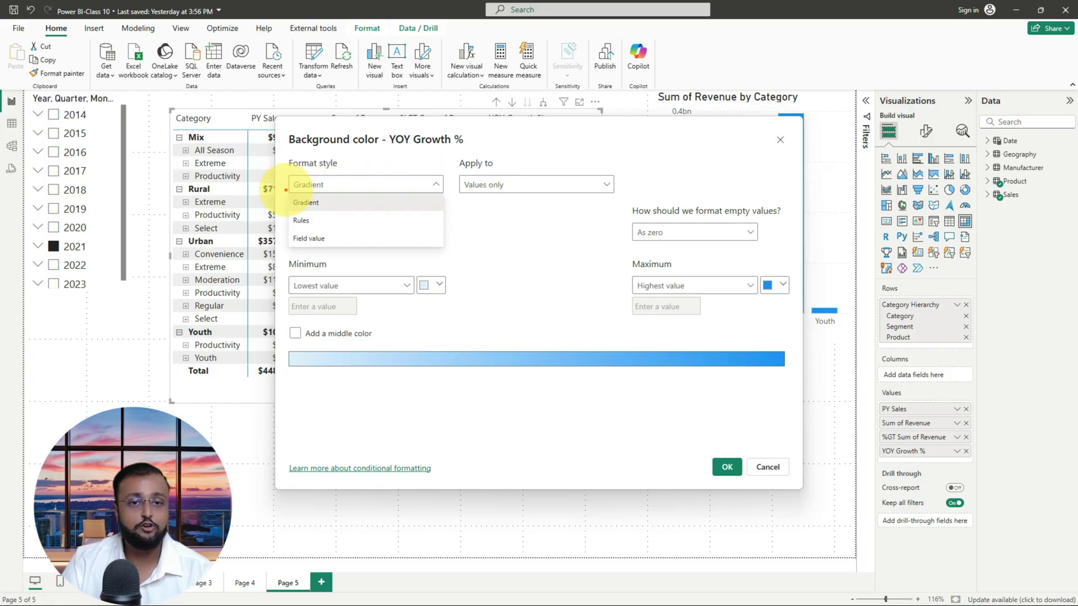
mouse_move(286, 190)
mouse_down()
mouse_move(361, 217)
mouse_move(437, 213)
mouse_up()
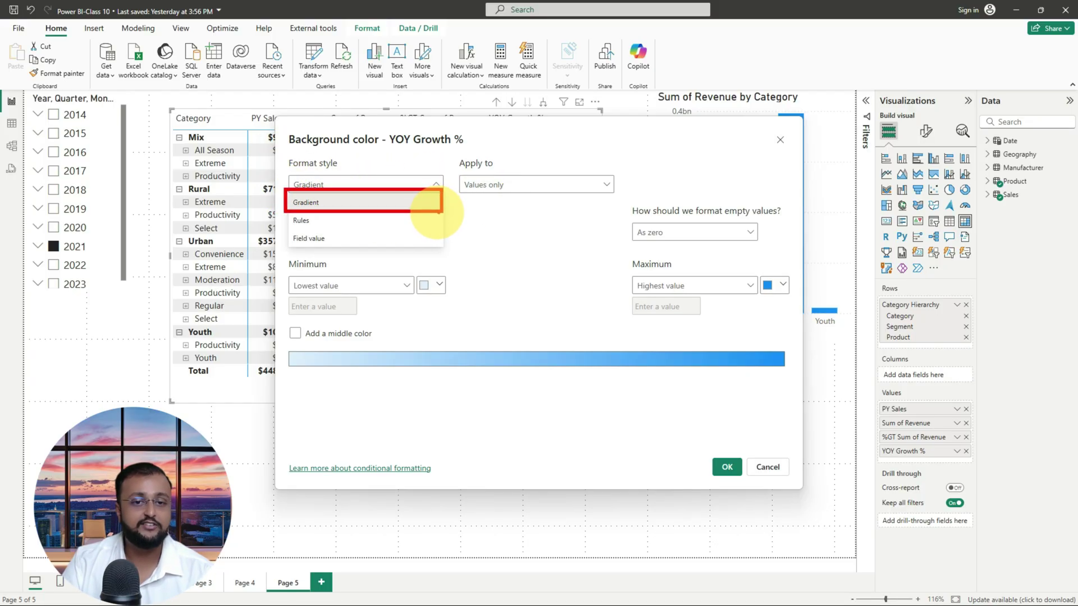
drag(307, 379, 514, 388)
drag(665, 396, 729, 398)
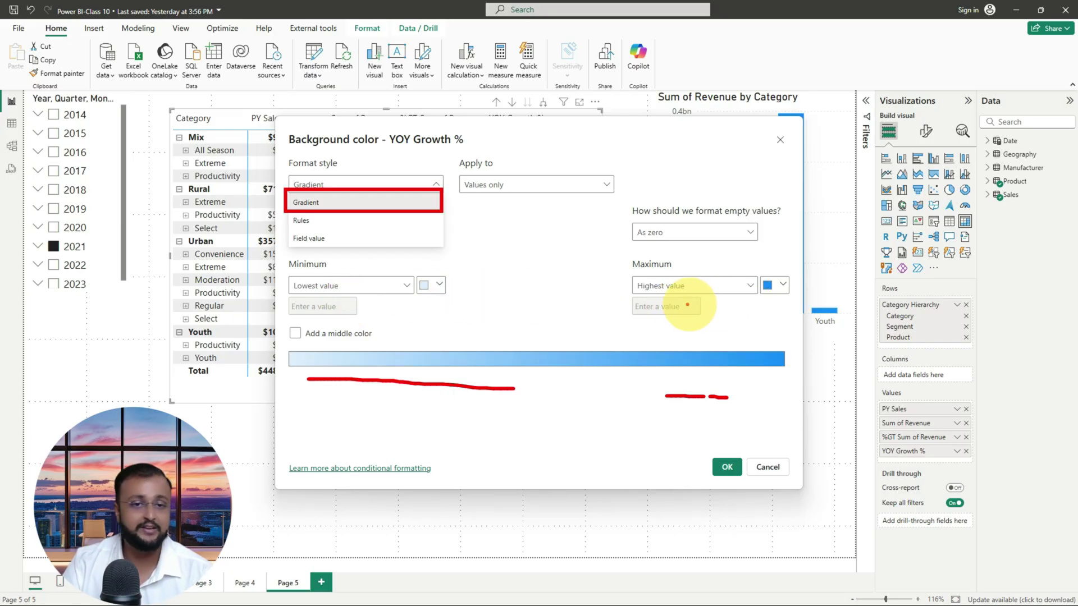
click(421, 205)
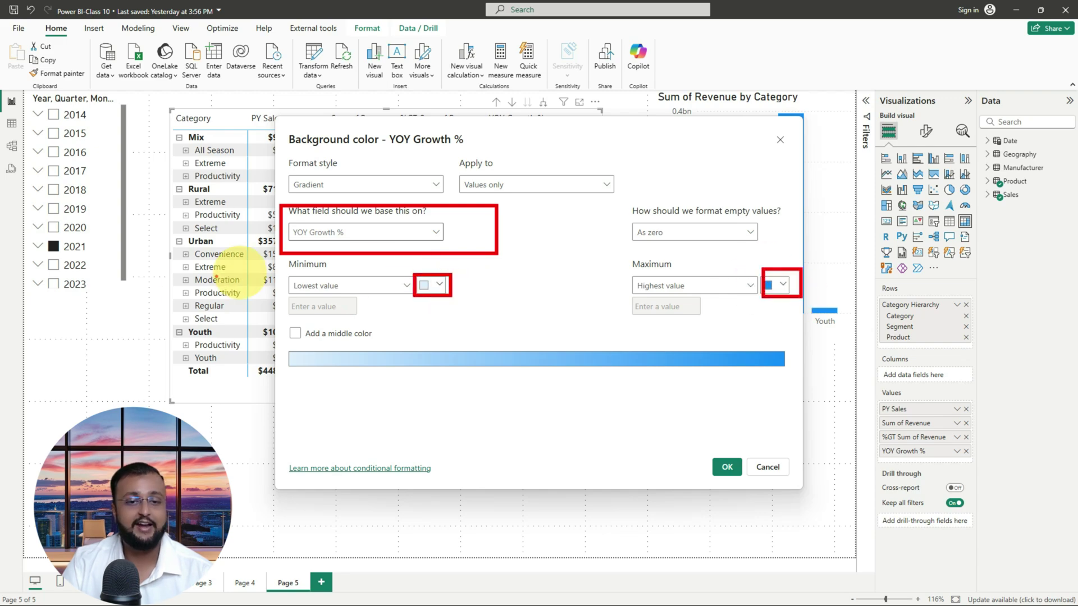
Add a middle color to the gradient and apply the background color formatting to YOY Growth %
click(302, 336)
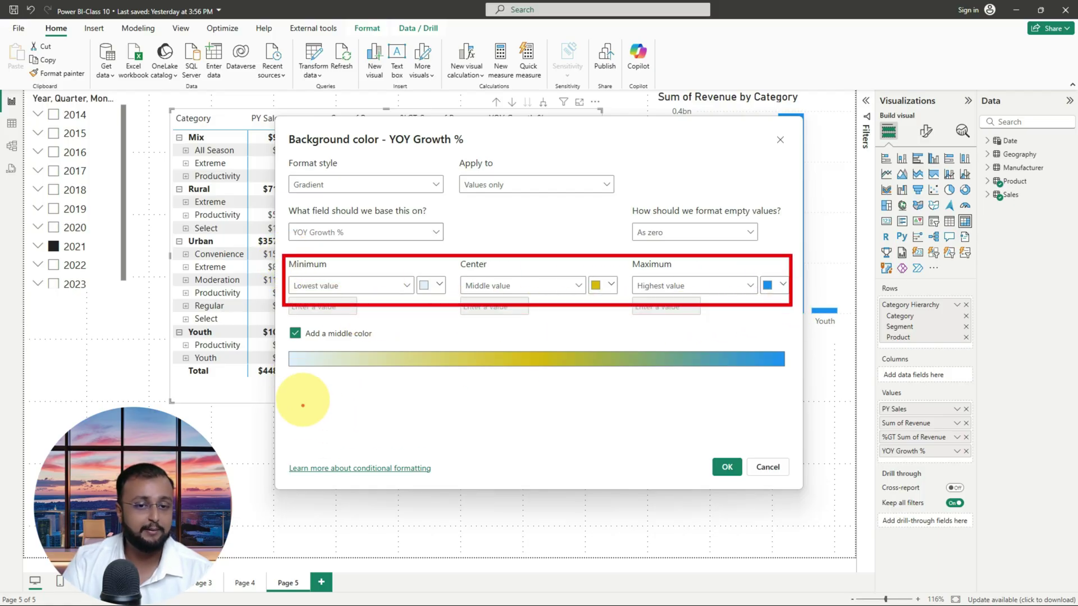
mouse_move(303, 421)
mouse_down()
mouse_move(297, 380)
mouse_move(311, 377)
mouse_move(317, 393)
mouse_move(420, 395)
mouse_move(803, 382)
mouse_move(767, 410)
mouse_up()
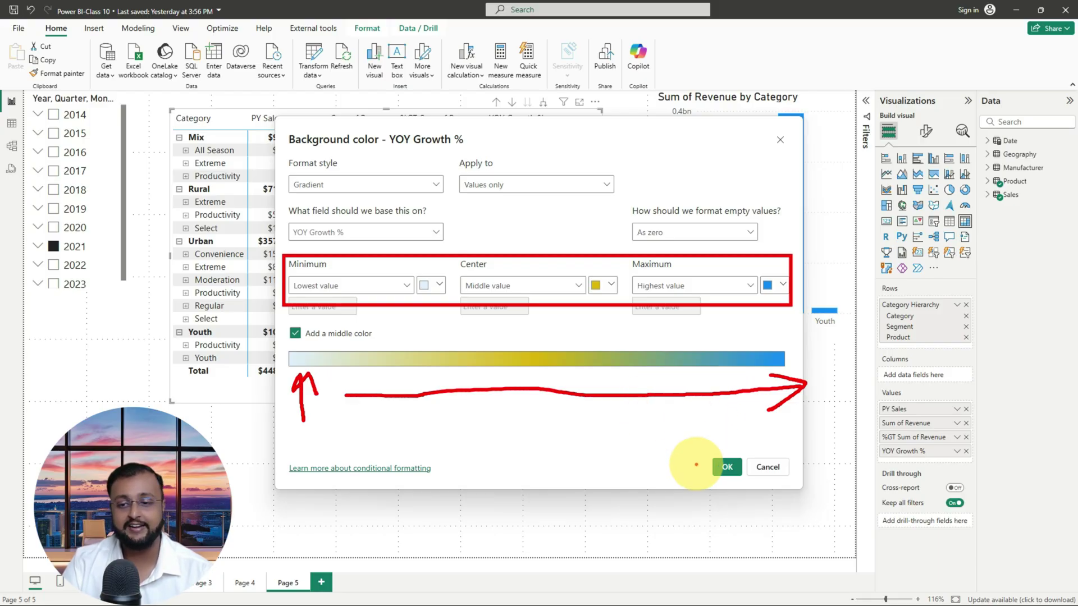
key(Escape)
click(727, 467)
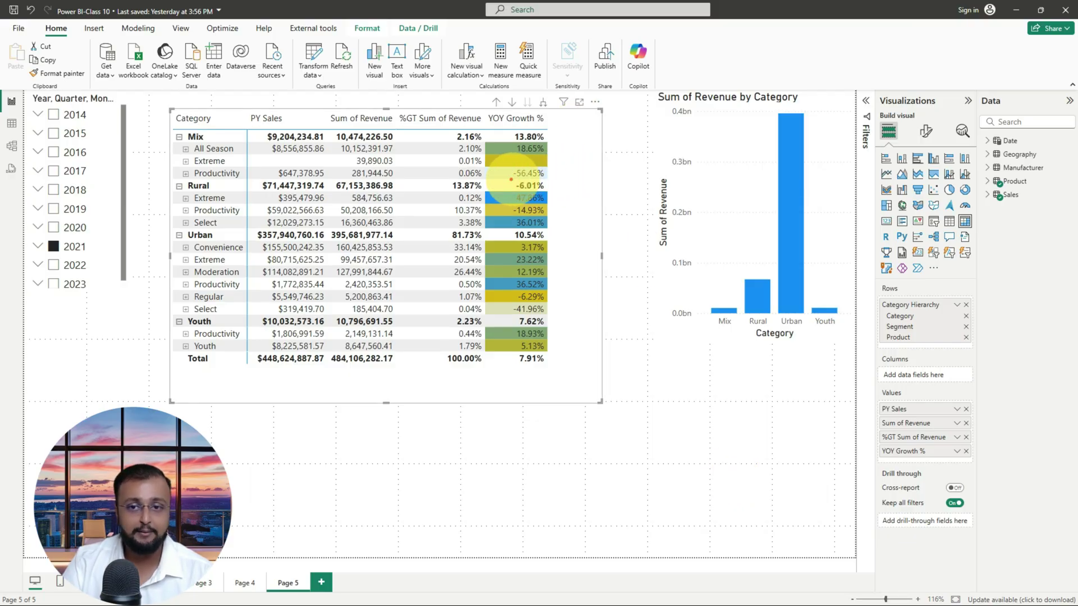
mouse_move(564, 167)
mouse_down()
mouse_move(508, 166)
mouse_move(556, 178)
mouse_move(567, 169)
mouse_move(627, 172)
mouse_move(562, 179)
mouse_move(569, 168)
mouse_up()
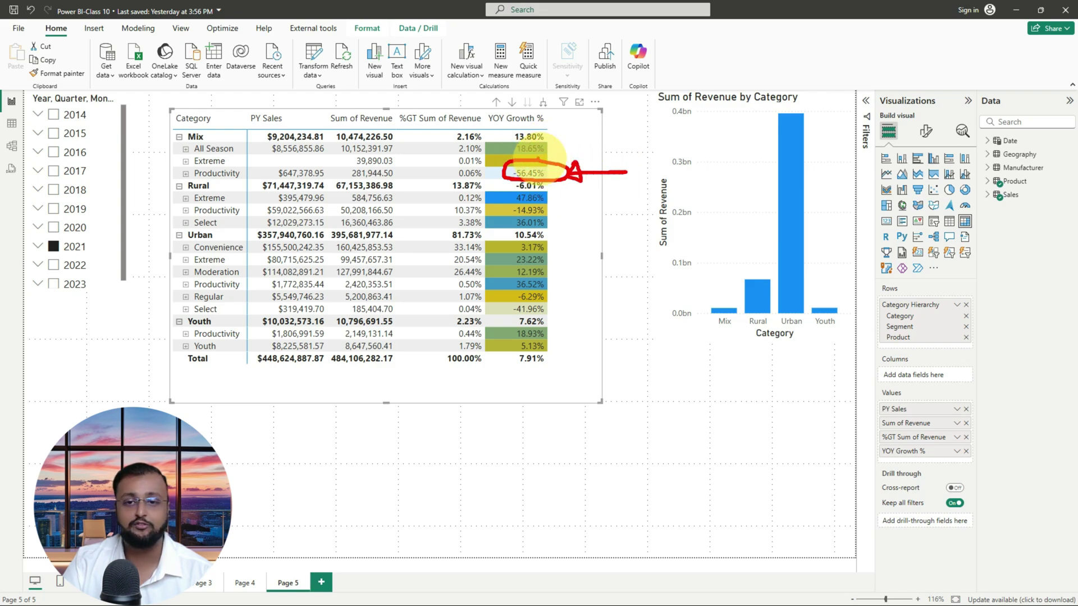
mouse_move(512, 153)
mouse_down()
mouse_move(542, 153)
mouse_move(506, 147)
mouse_move(562, 143)
mouse_up()
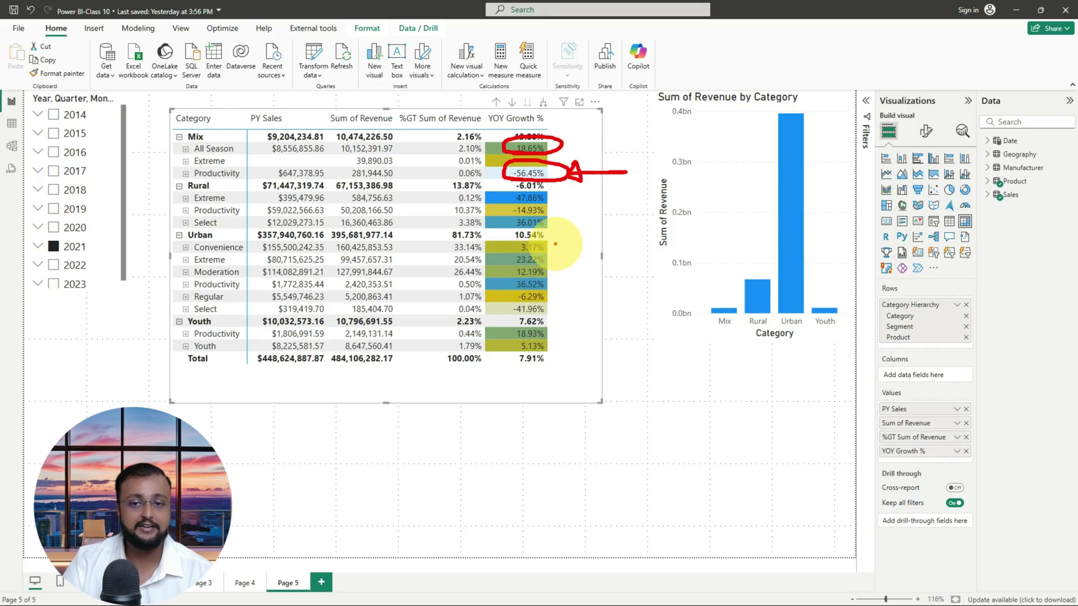
mouse_move(555, 242)
mouse_down()
mouse_move(556, 296)
mouse_move(567, 268)
mouse_up()
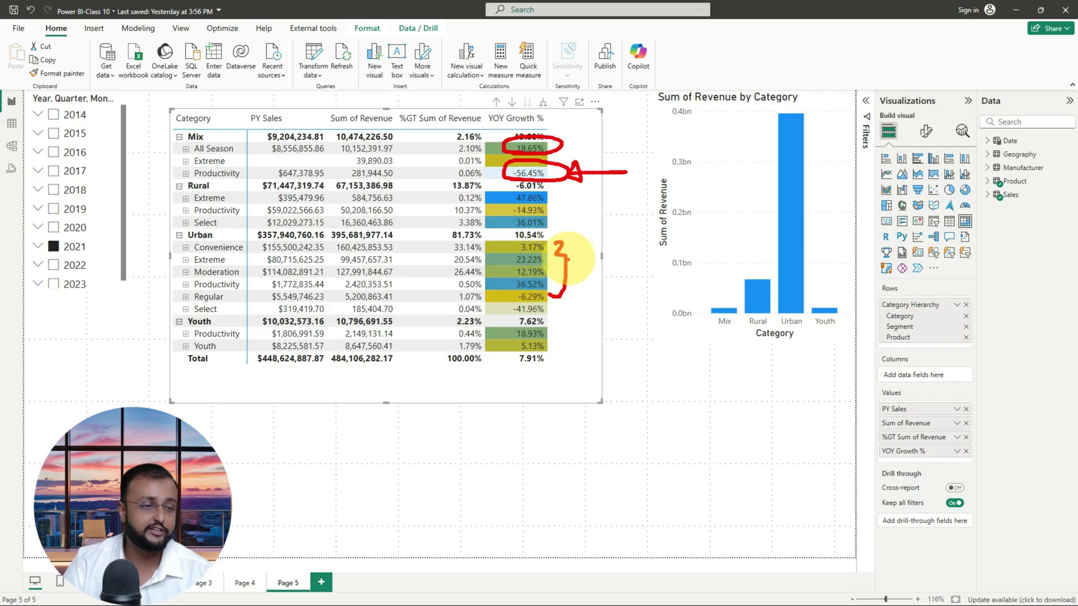
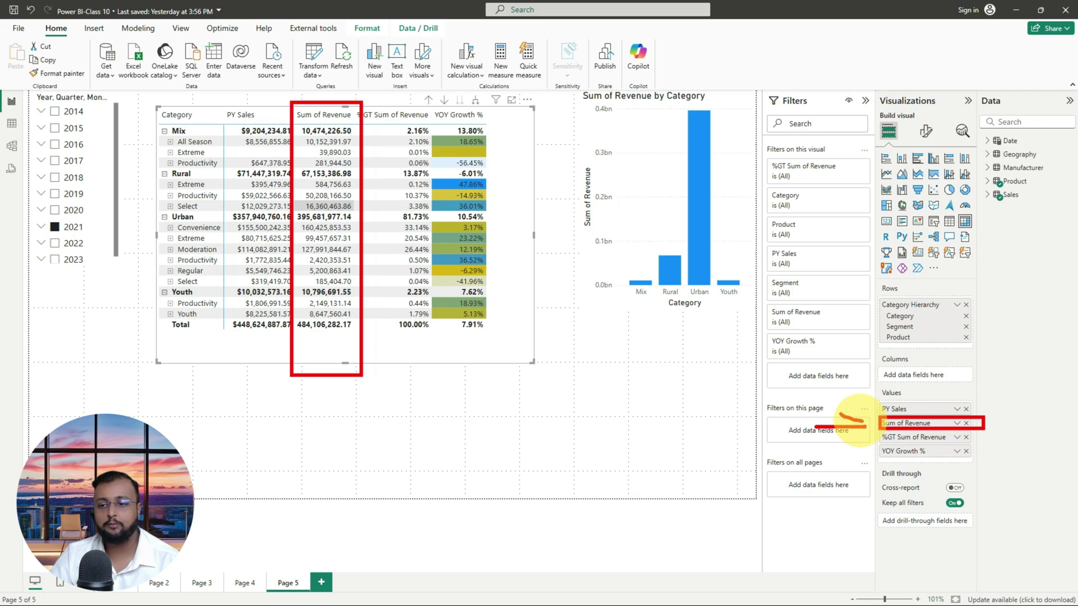
Open the Font color conditional formatting settings for the matrix's Sum of Revenue value field
click(957, 424)
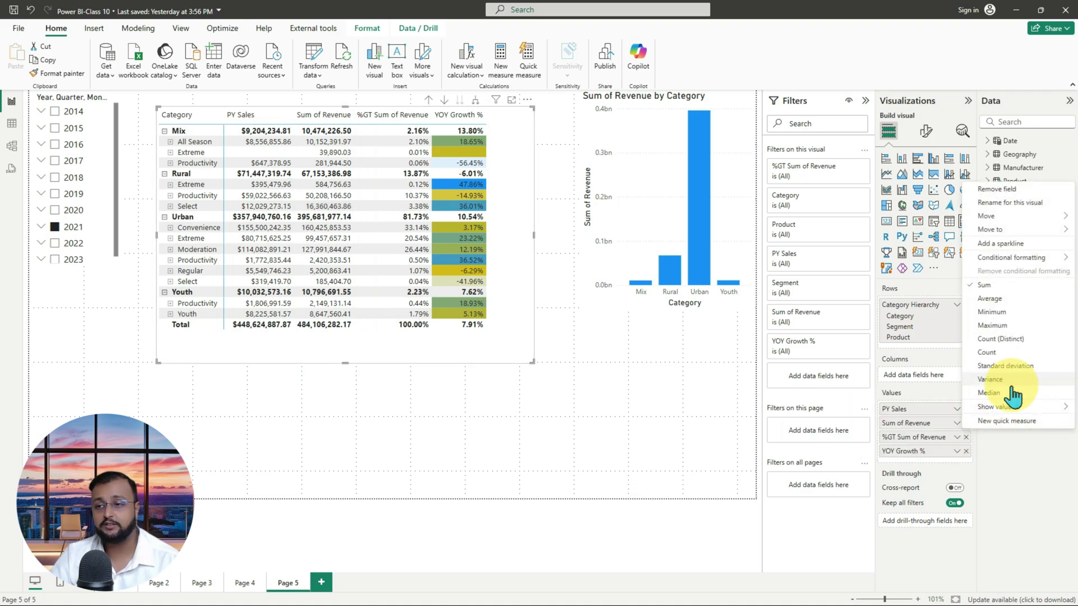
mouse_move(1010, 257)
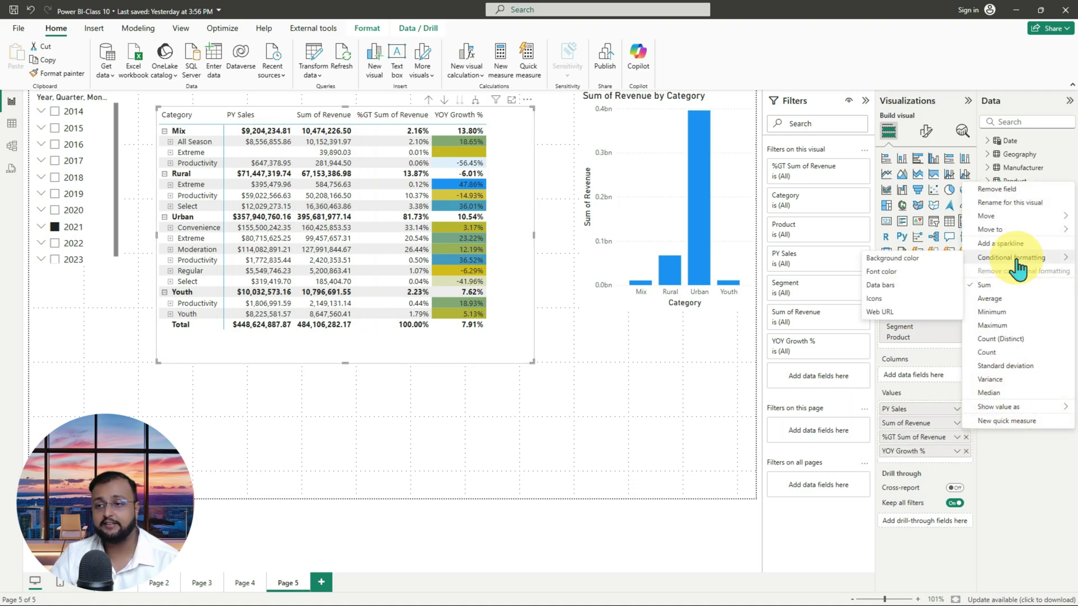
click(898, 272)
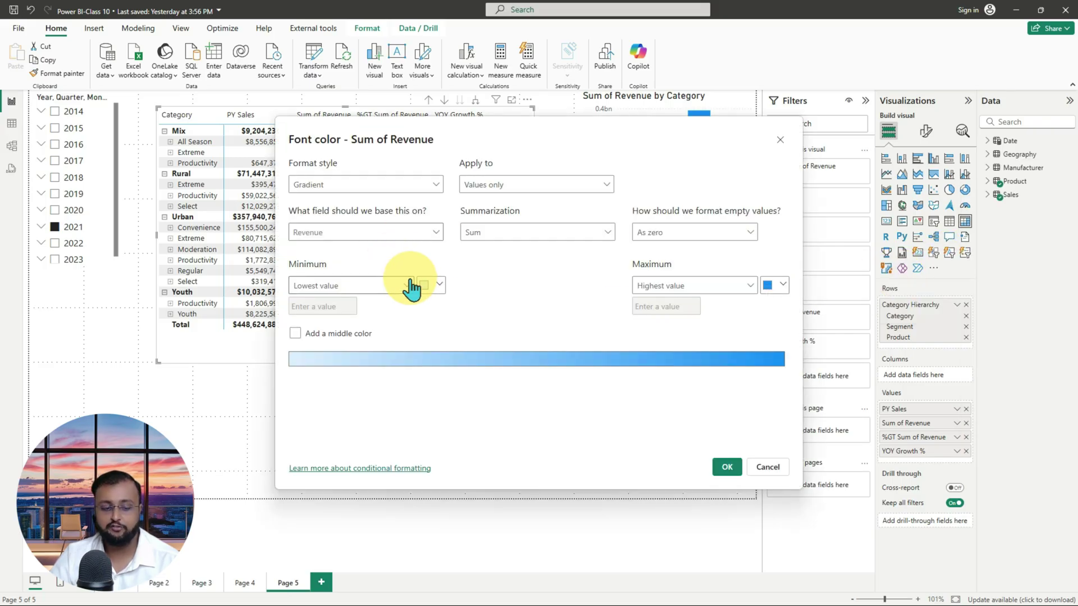
Set the format style of the Sum of Revenue font color to Rules
drag(282, 154, 442, 202)
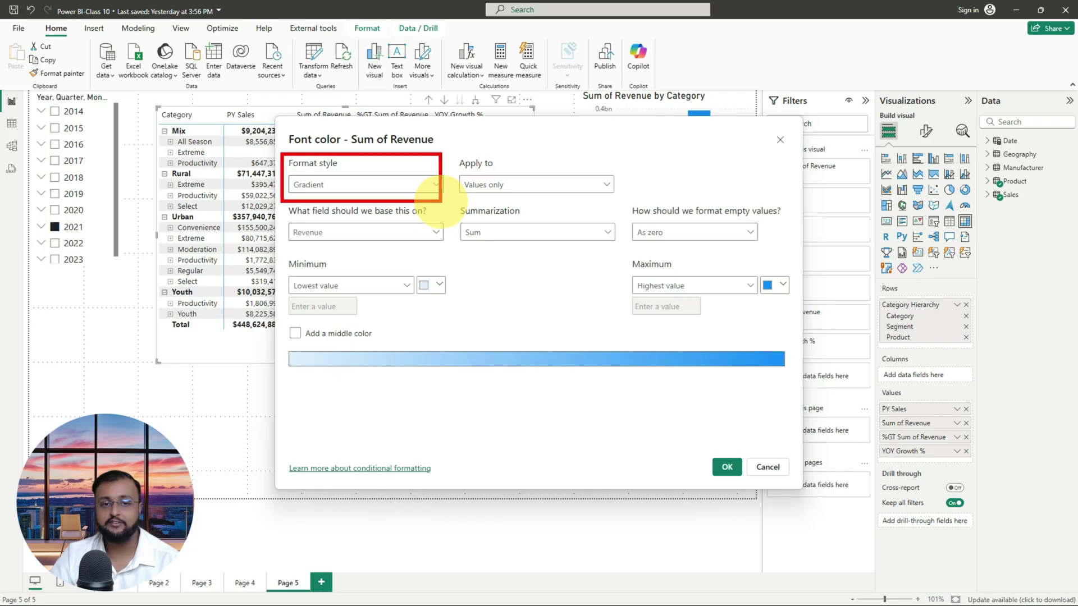
drag(305, 193, 362, 193)
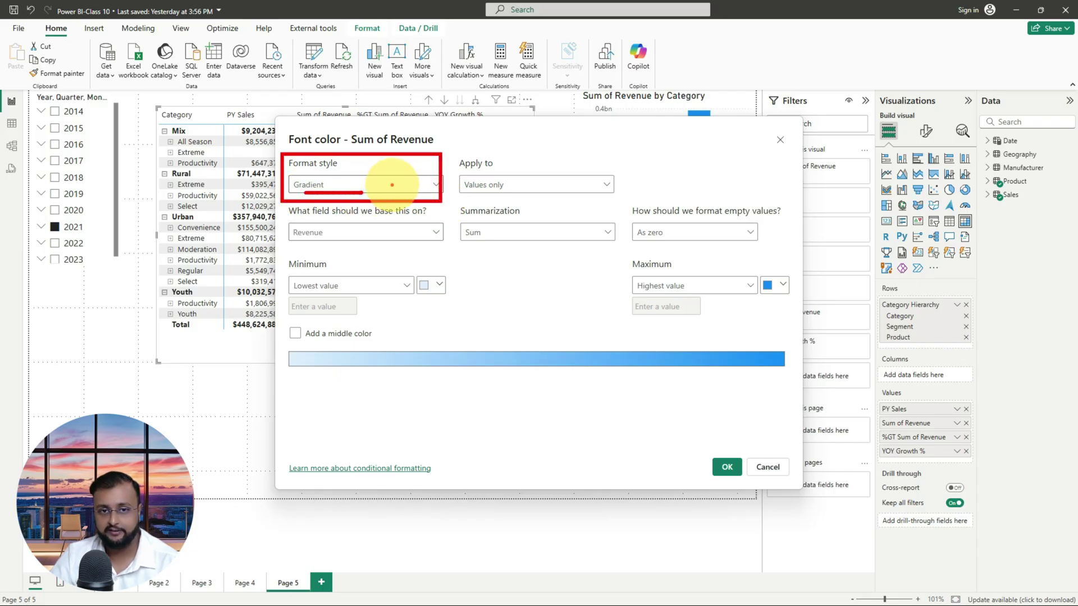
click(393, 188)
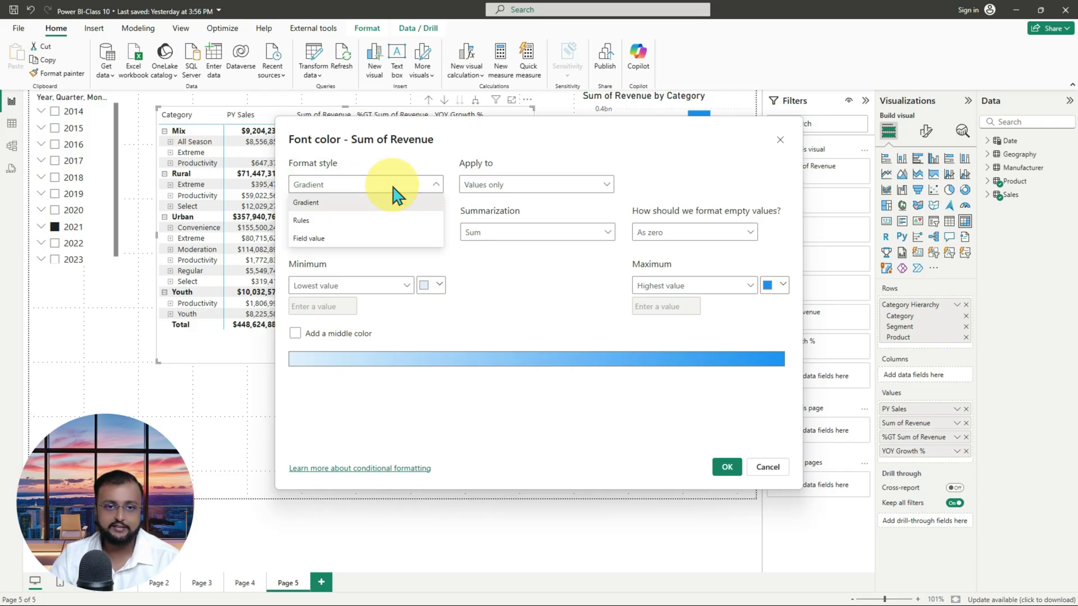
click(364, 221)
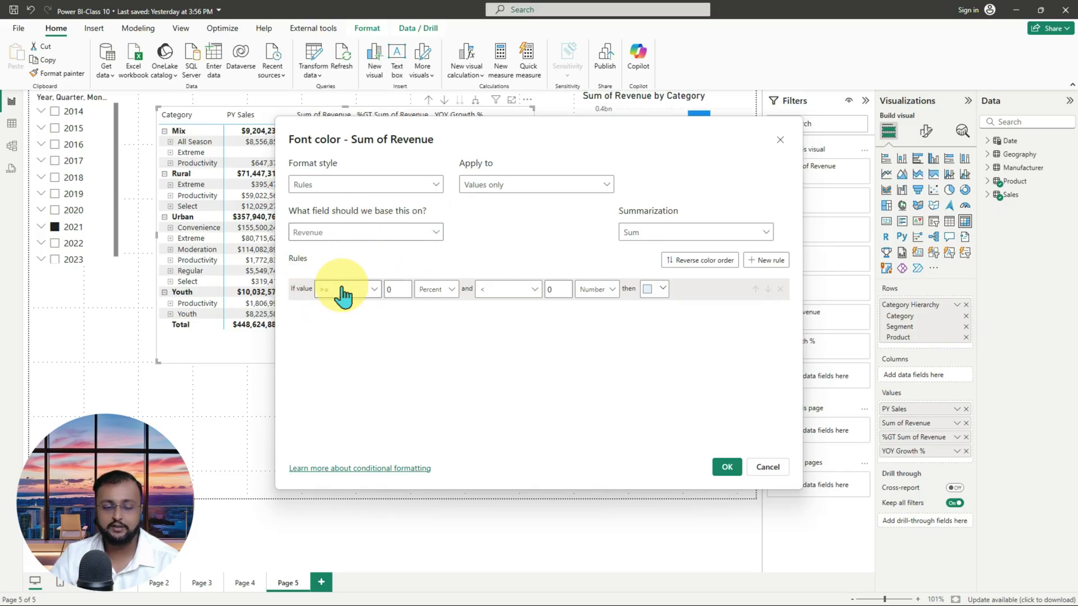
Define the first font color rule as >= 0 Number and < 60000 Number, with a pinkish-red color
drag(545, 122, 645, 141)
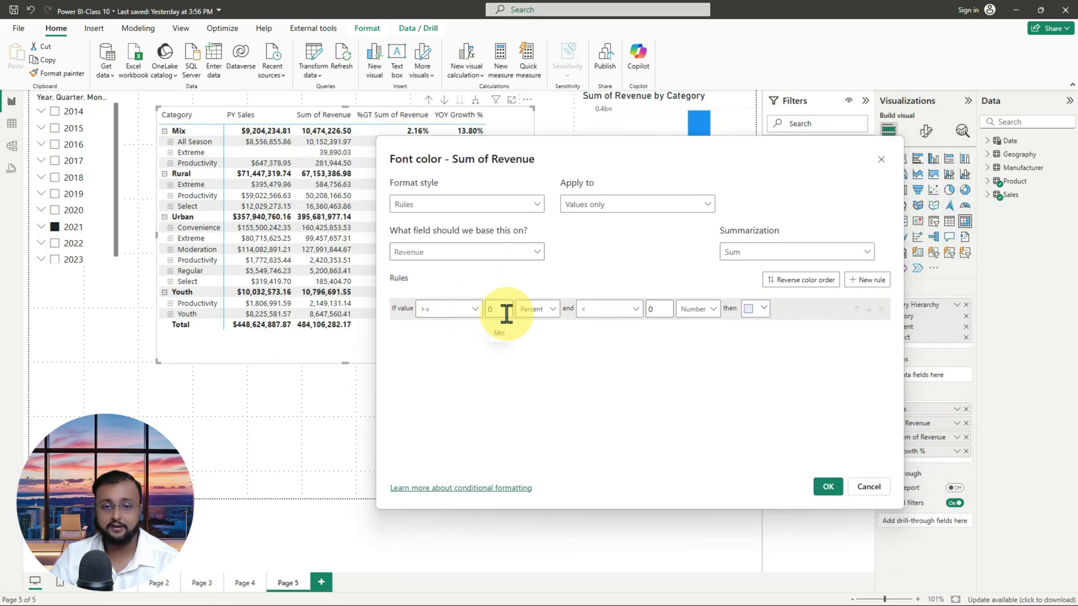
click(662, 309)
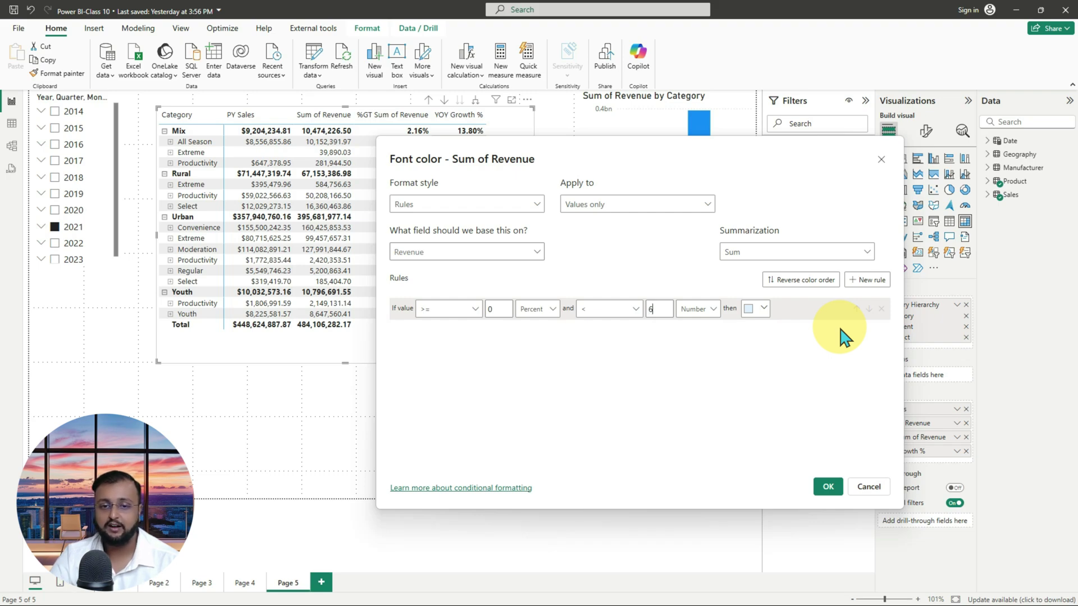
text(60000)
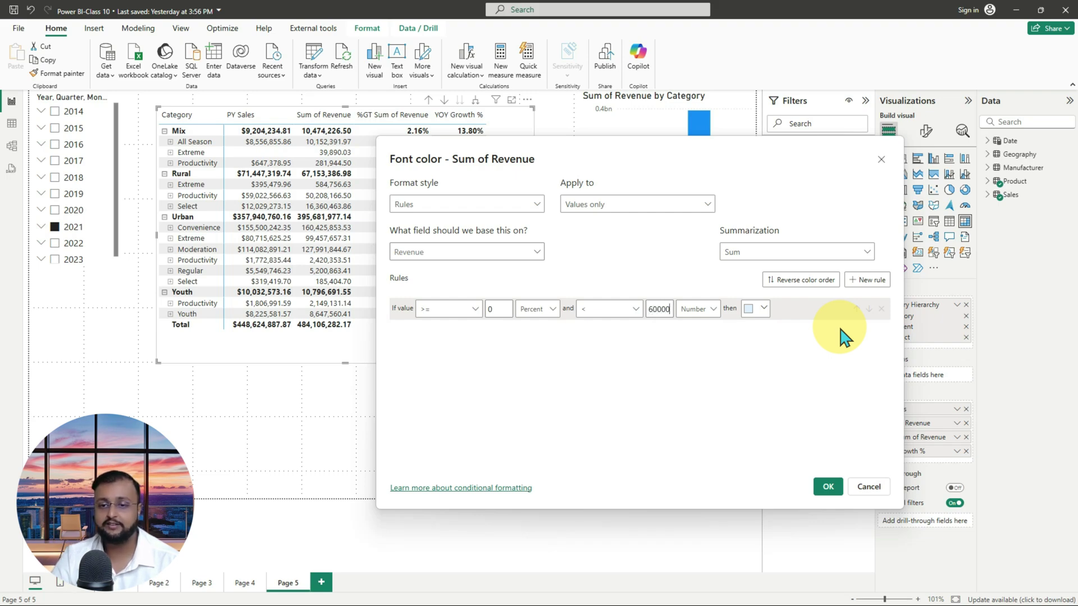
click(545, 312)
click(543, 340)
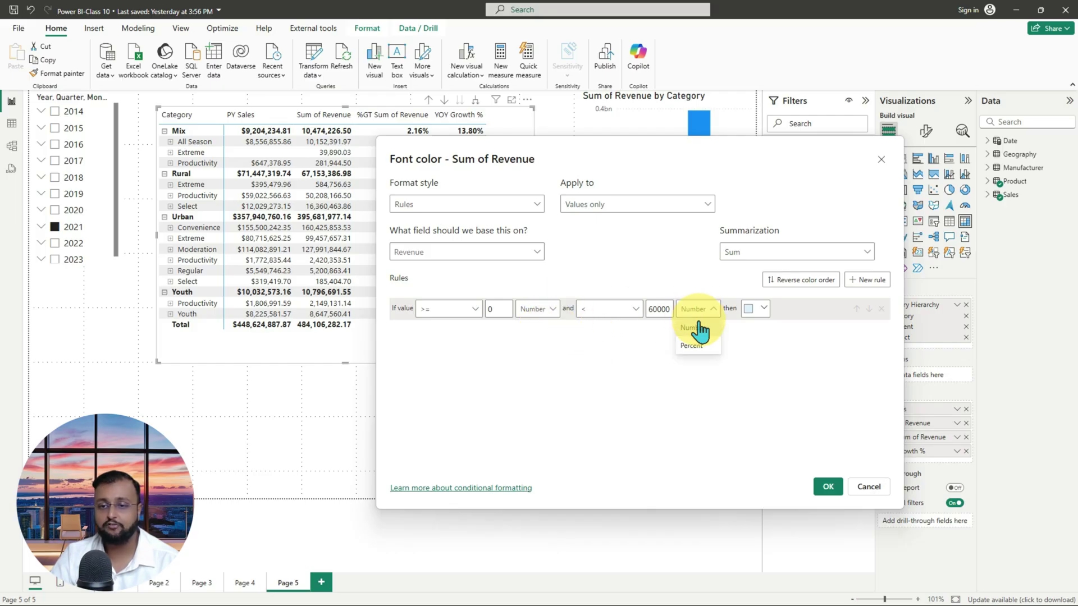
click(757, 311)
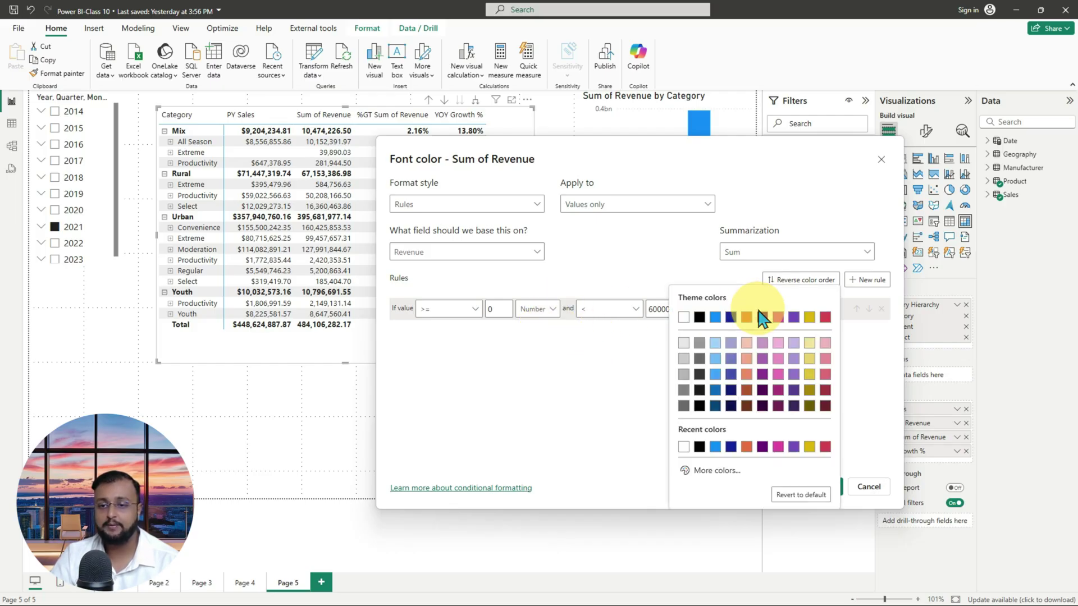
click(826, 372)
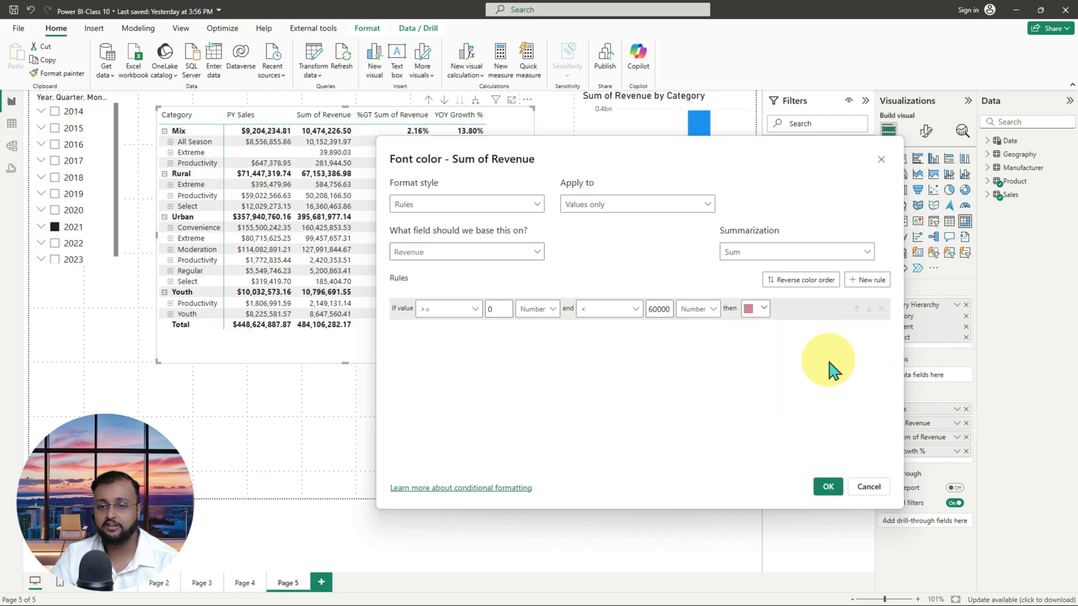
Add a second rule covering values >= 60000 and < 100000
click(854, 285)
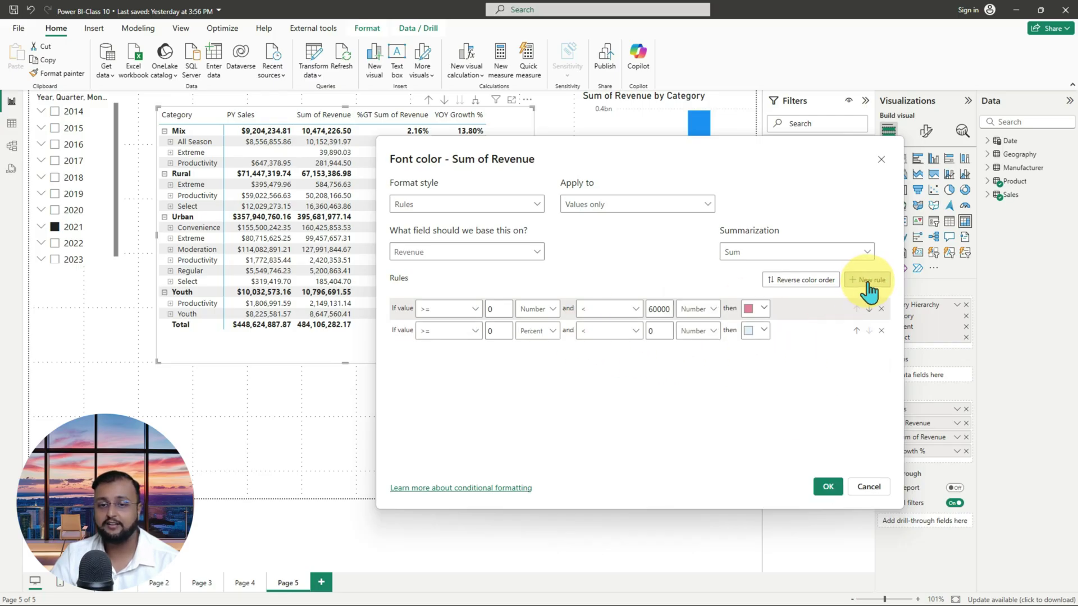
click(500, 333)
text(60000)
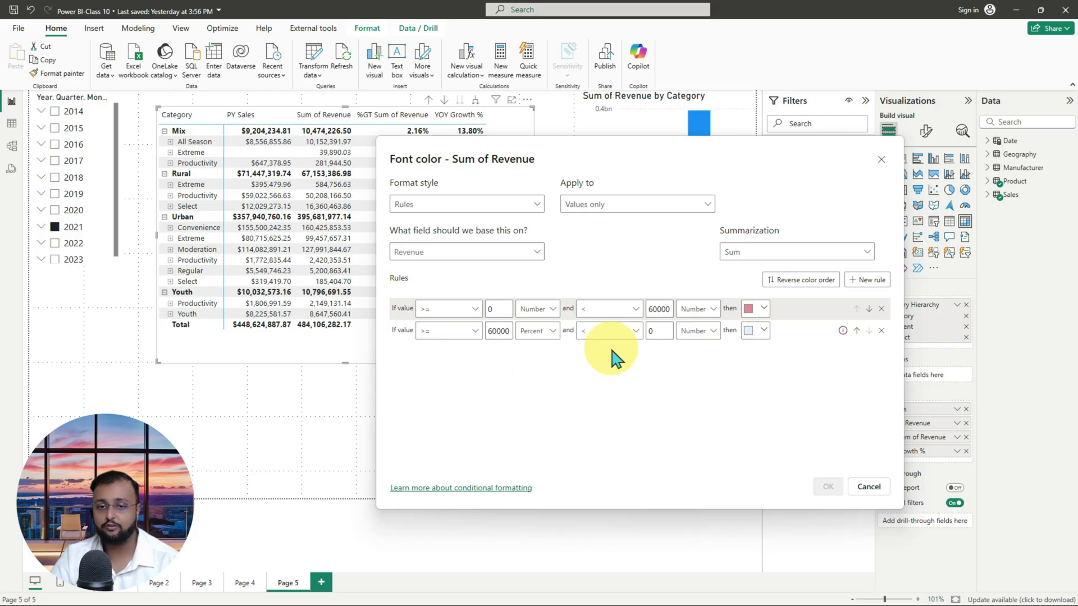
click(628, 335)
click(661, 331)
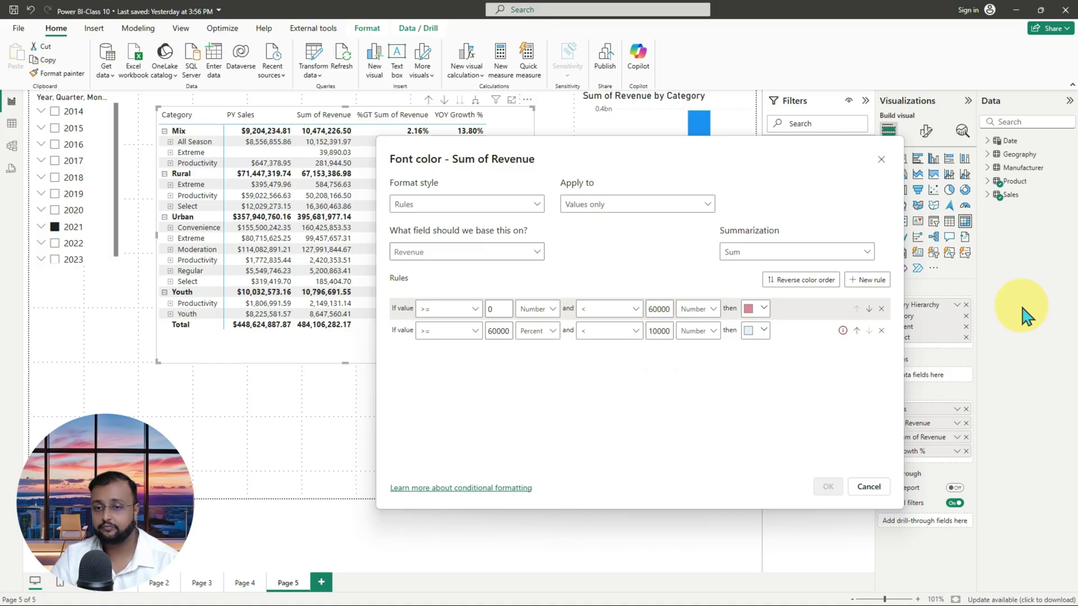
Give the second rule a custom bright green font color
click(759, 331)
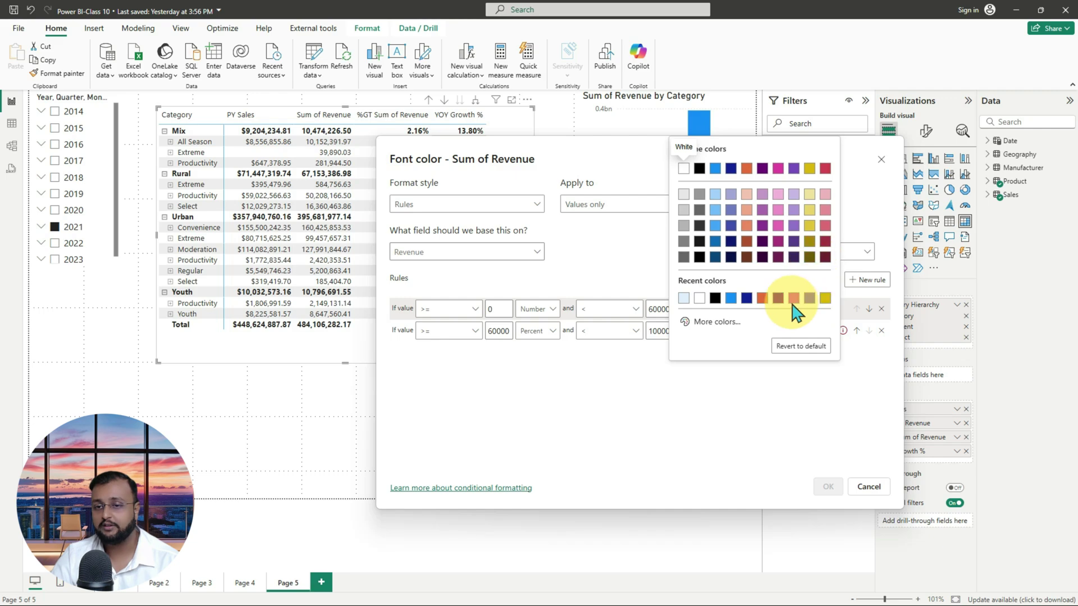
click(714, 322)
drag(759, 281, 740, 284)
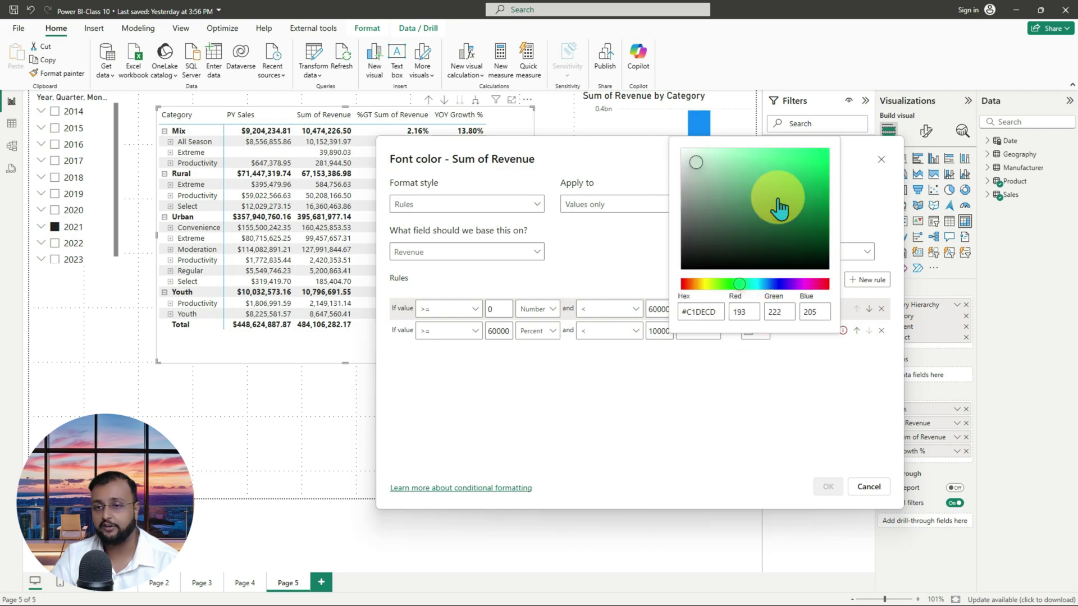
click(776, 167)
click(809, 376)
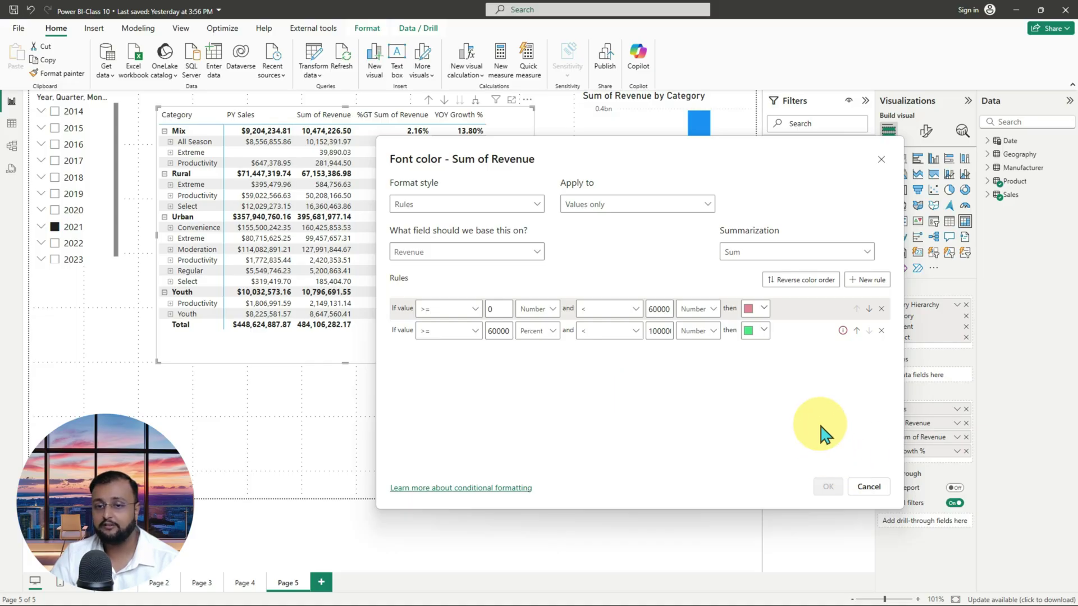
Change the second rule's lower bound from a percentage to Number and apply the font color rules to Sum of Revenue
click(537, 330)
click(540, 354)
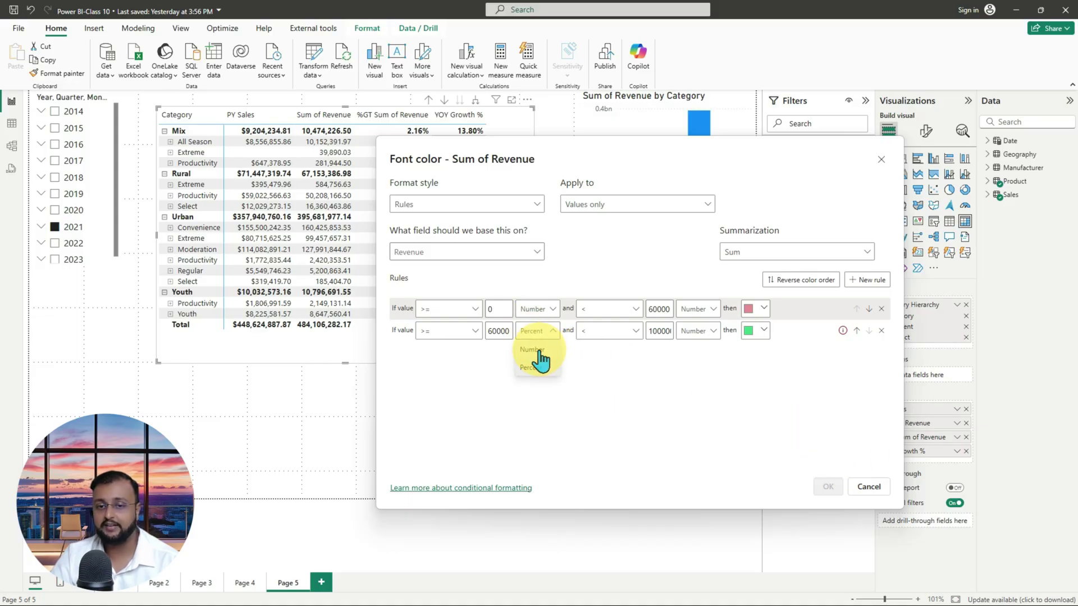
click(702, 336)
click(709, 332)
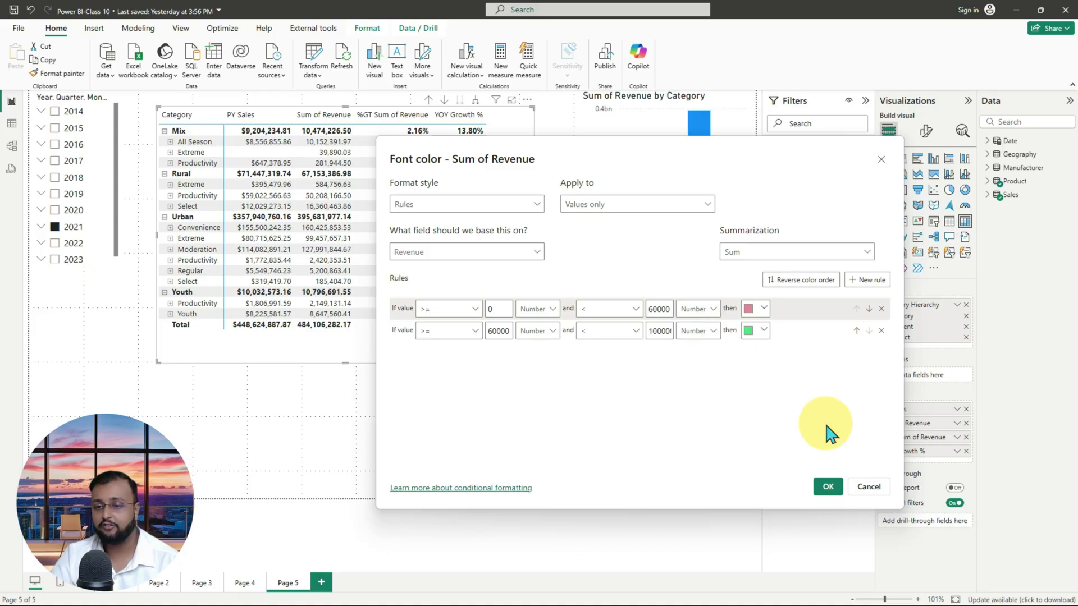
click(828, 486)
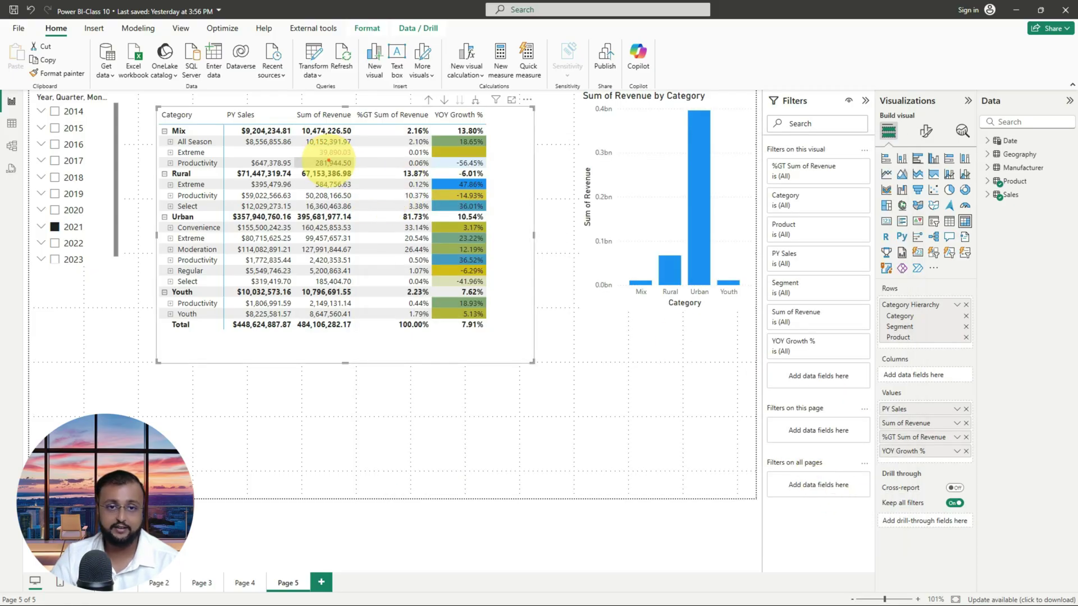
mouse_move(324, 160)
mouse_down()
mouse_move(361, 159)
mouse_move(364, 148)
mouse_move(325, 158)
mouse_up()
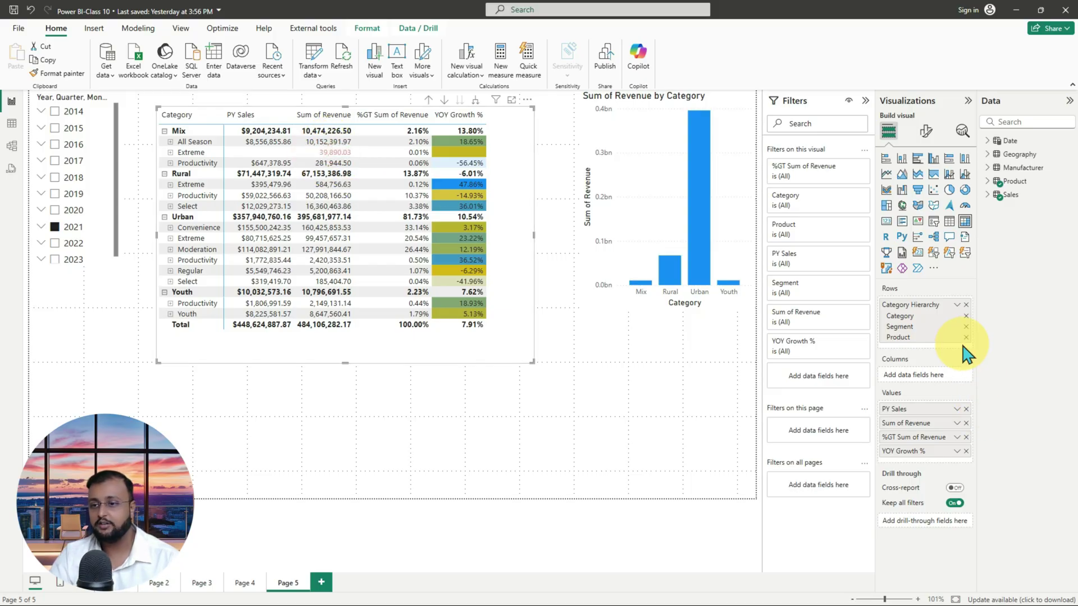
Reopen the Sum of Revenue font color rules, set the green rule's upper limit to 6000000, and apply the change
click(957, 423)
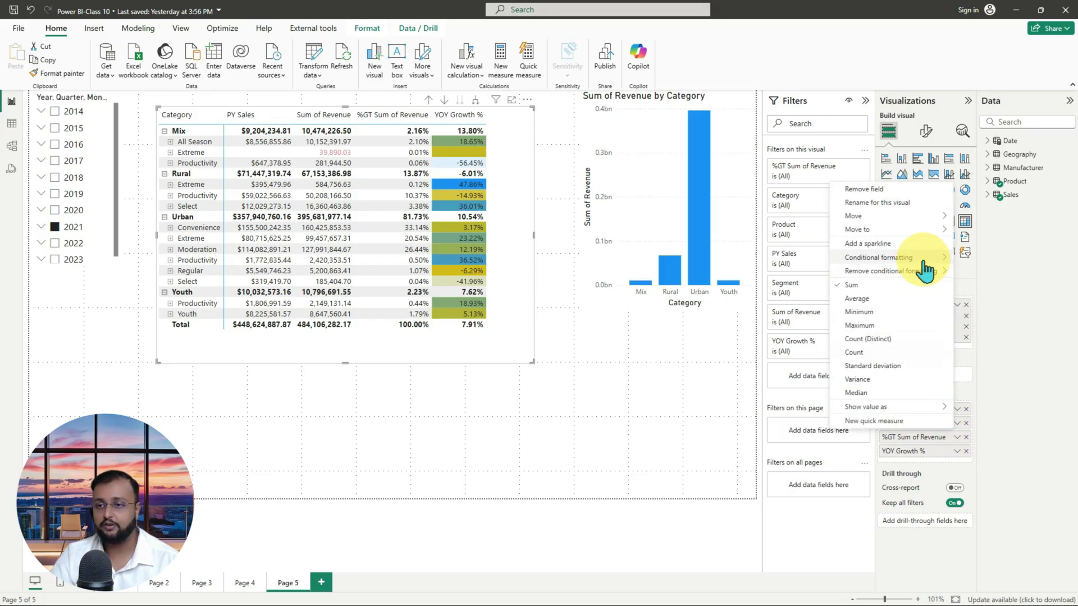
mouse_move(923, 262)
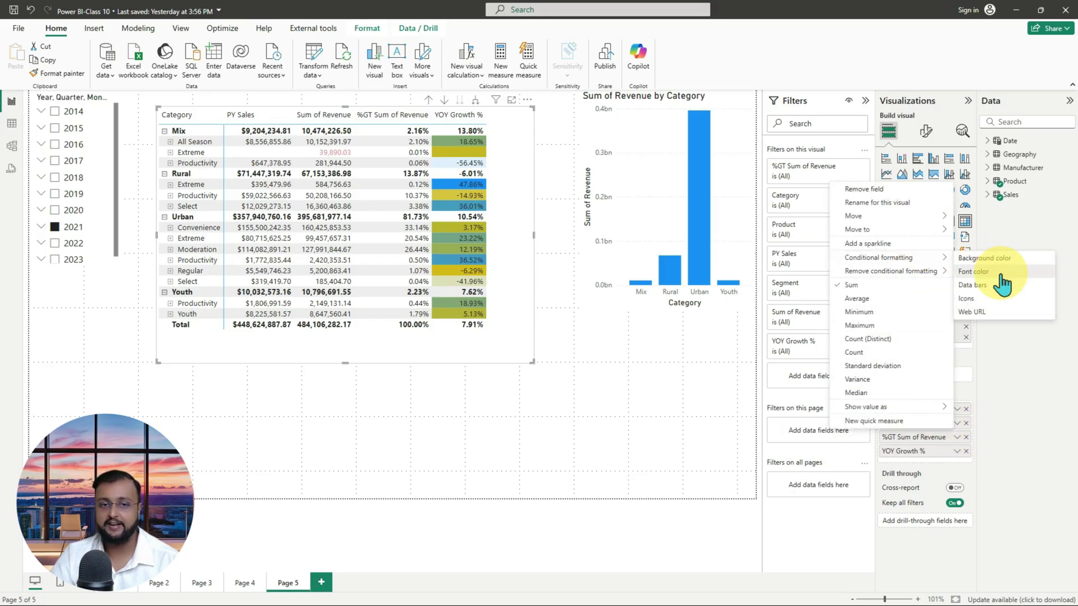
click(1001, 272)
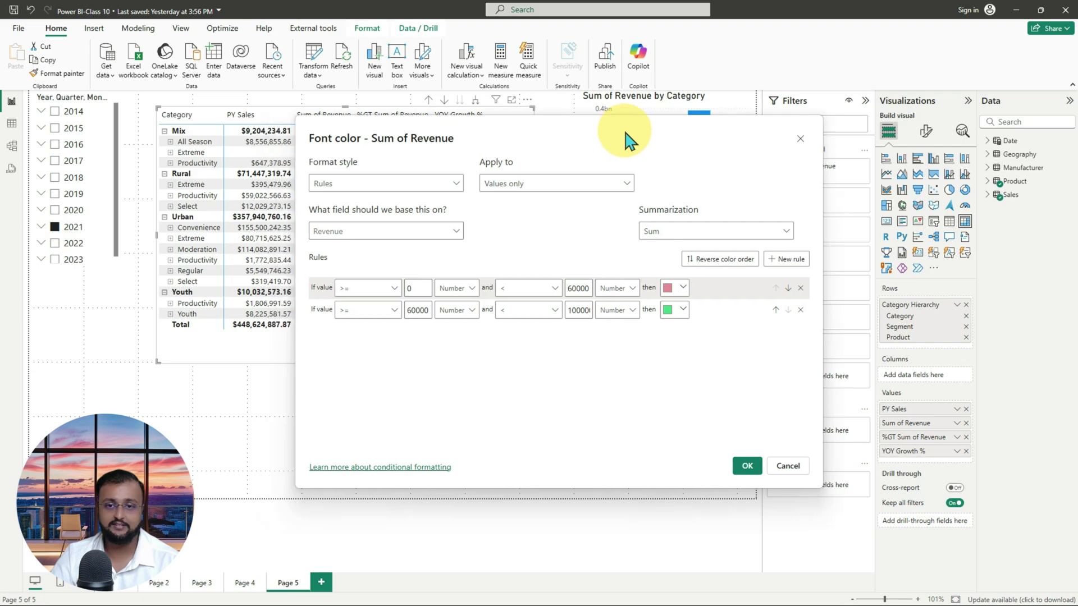
drag(623, 127, 793, 124)
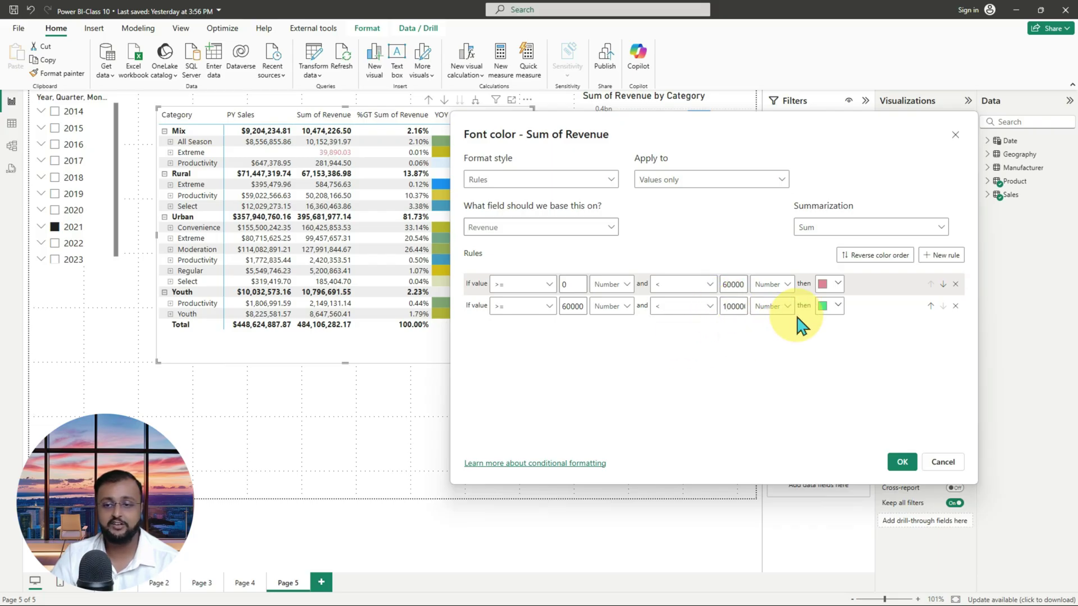
key(BackSpace)
text(60)
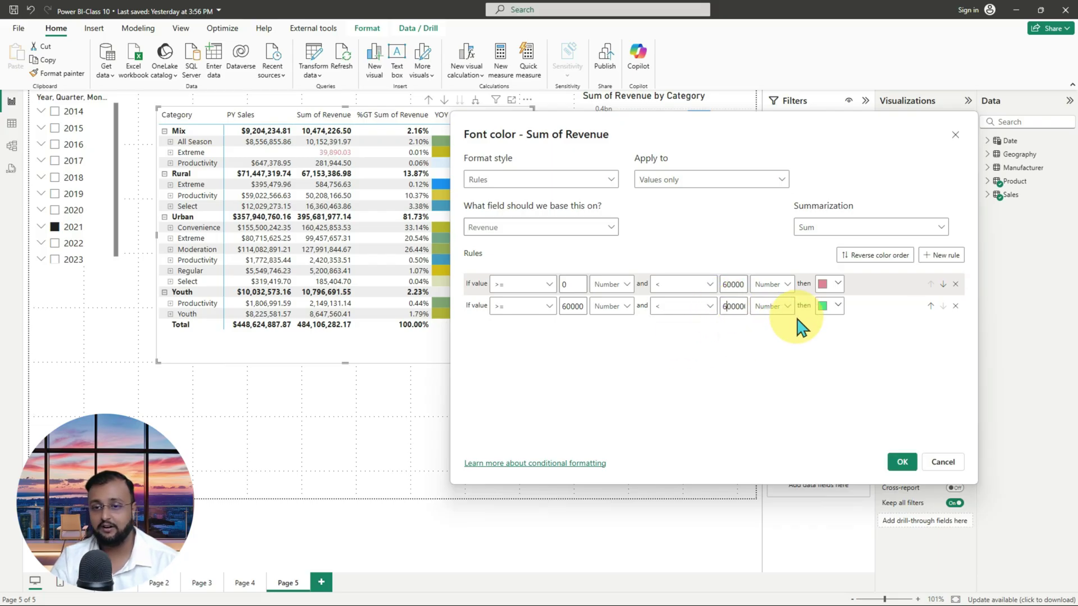
click(901, 462)
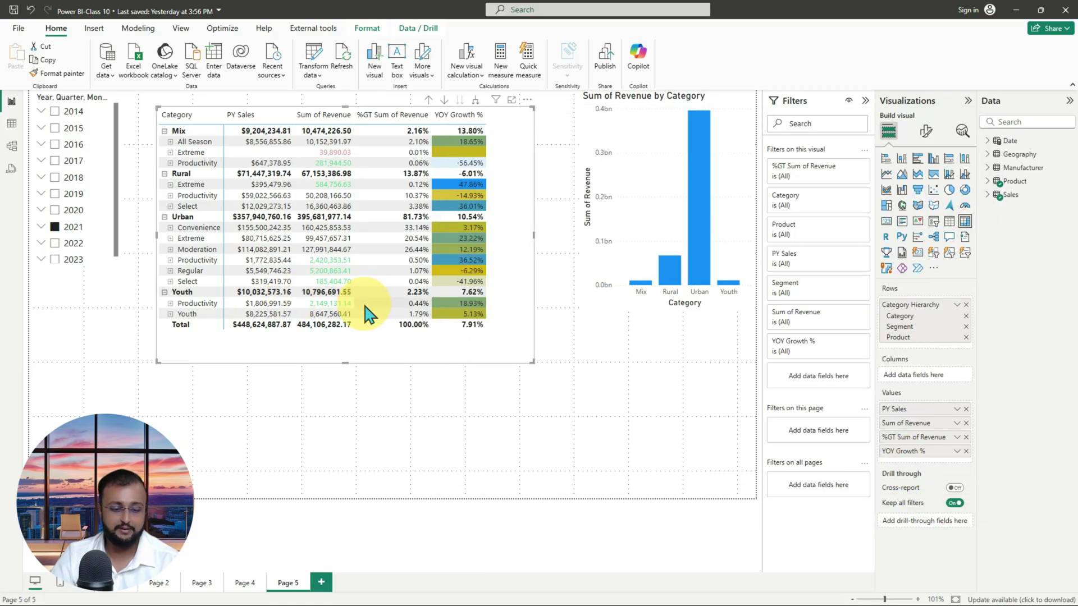
drag(302, 265, 324, 266)
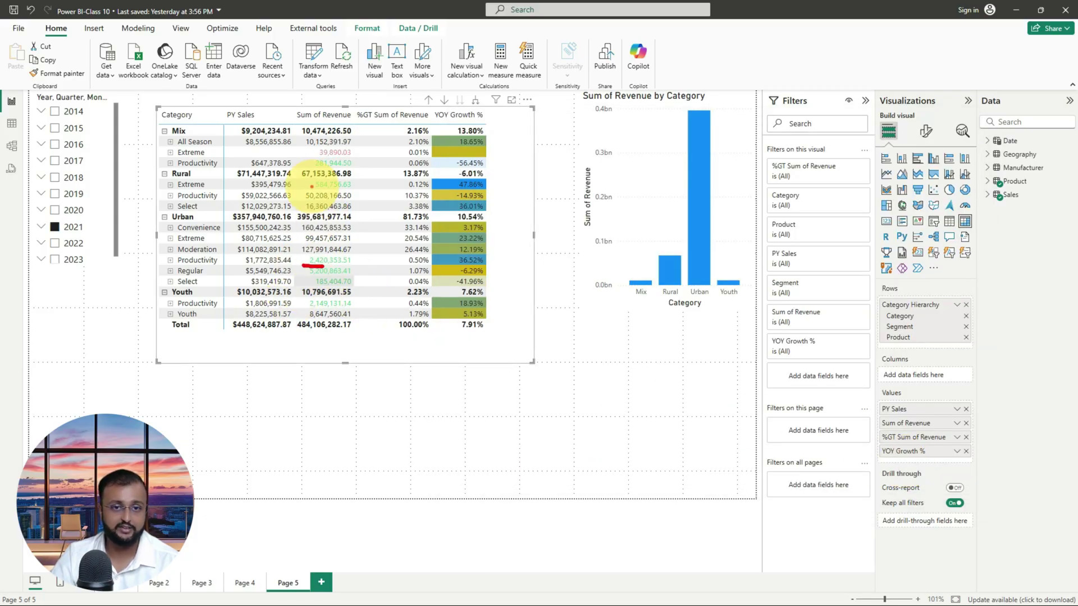
mouse_move(311, 186)
mouse_down()
mouse_move(325, 189)
mouse_move(333, 156)
mouse_up()
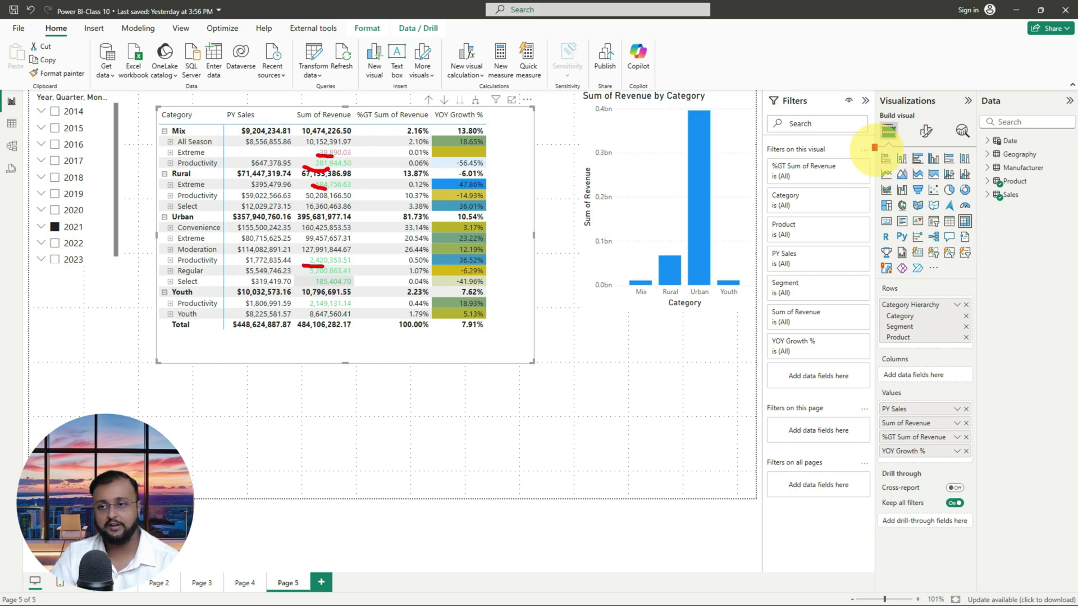
drag(875, 147, 992, 277)
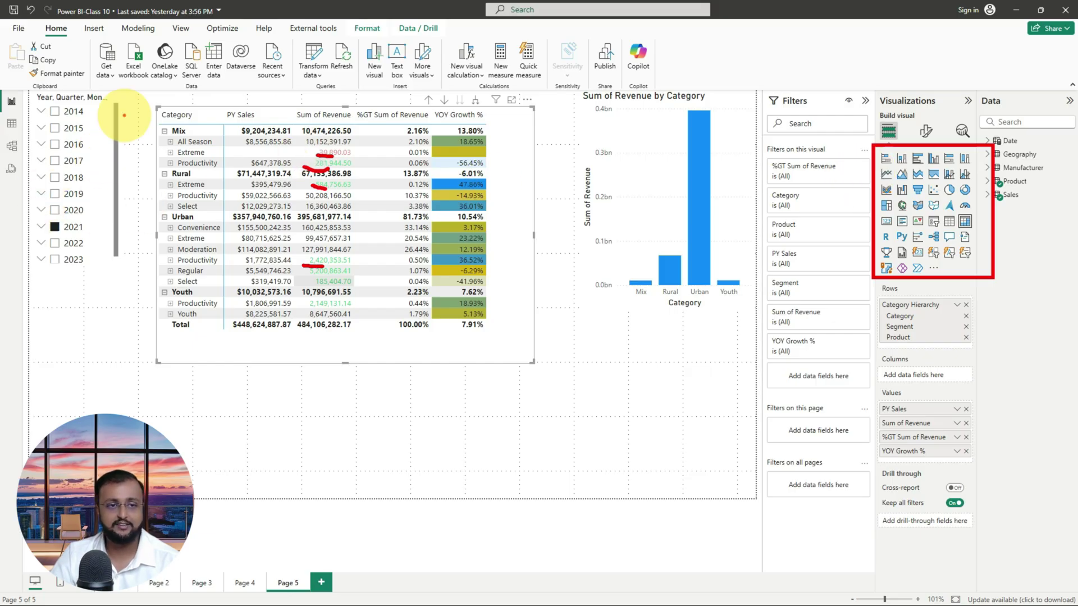
drag(124, 115, 125, 247)
drag(135, 133, 152, 133)
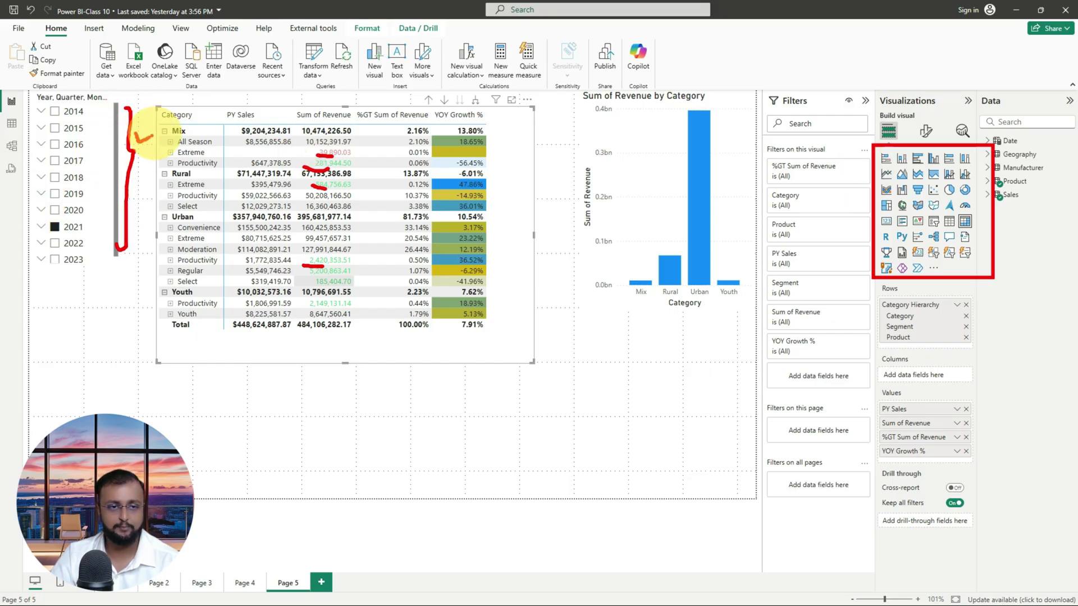
click(143, 131)
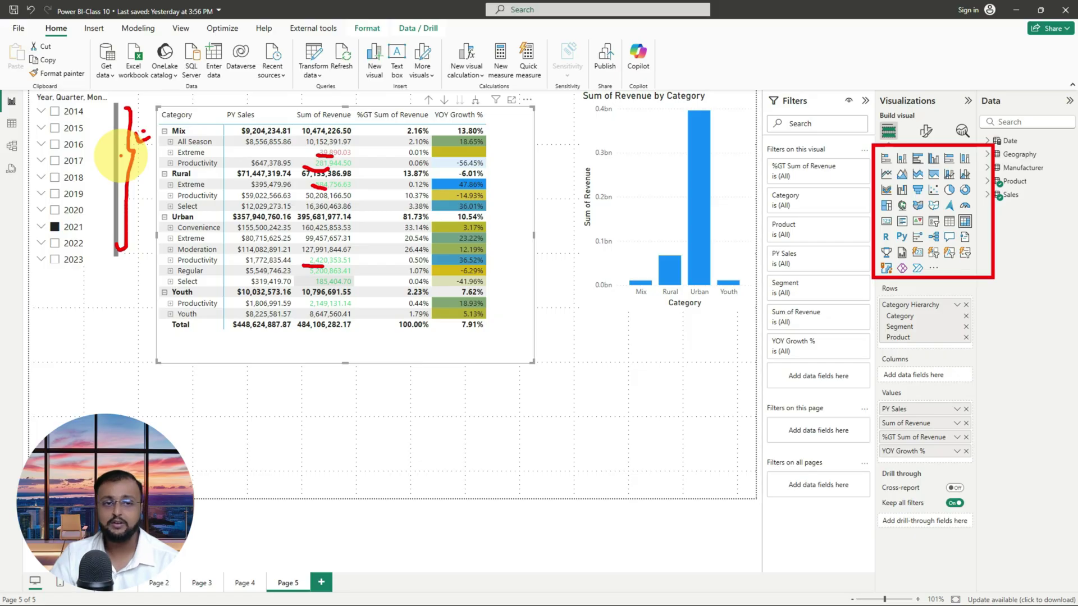
key(Escape)
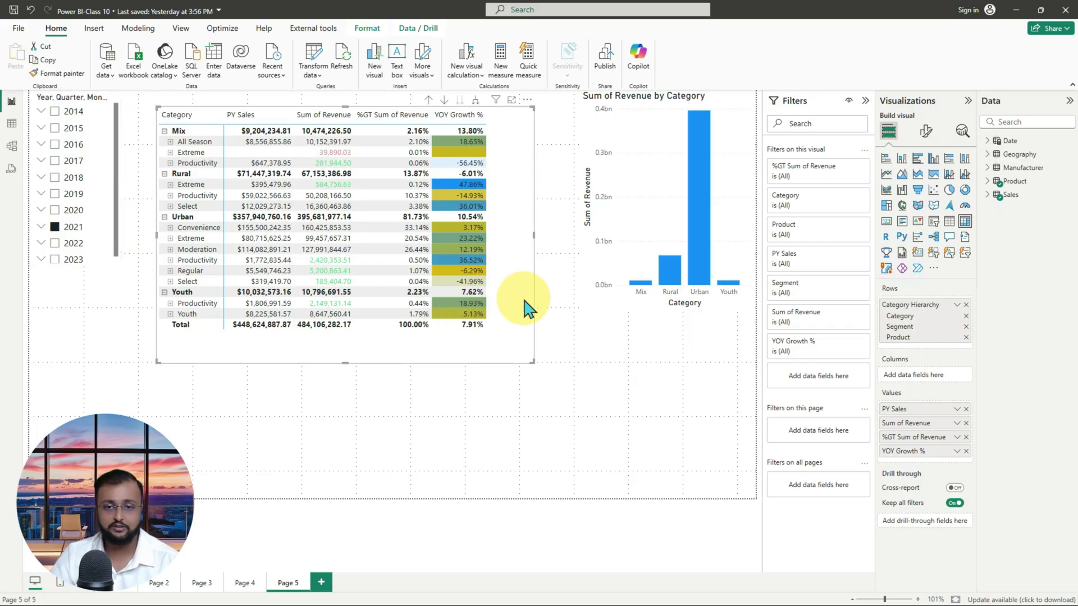
Move the matrix down the page and add a blank slicer in the space freed above it
mouse_move(524, 296)
mouse_down()
mouse_move(534, 397)
mouse_move(522, 449)
mouse_move(511, 444)
mouse_move(525, 446)
mouse_up()
click(258, 120)
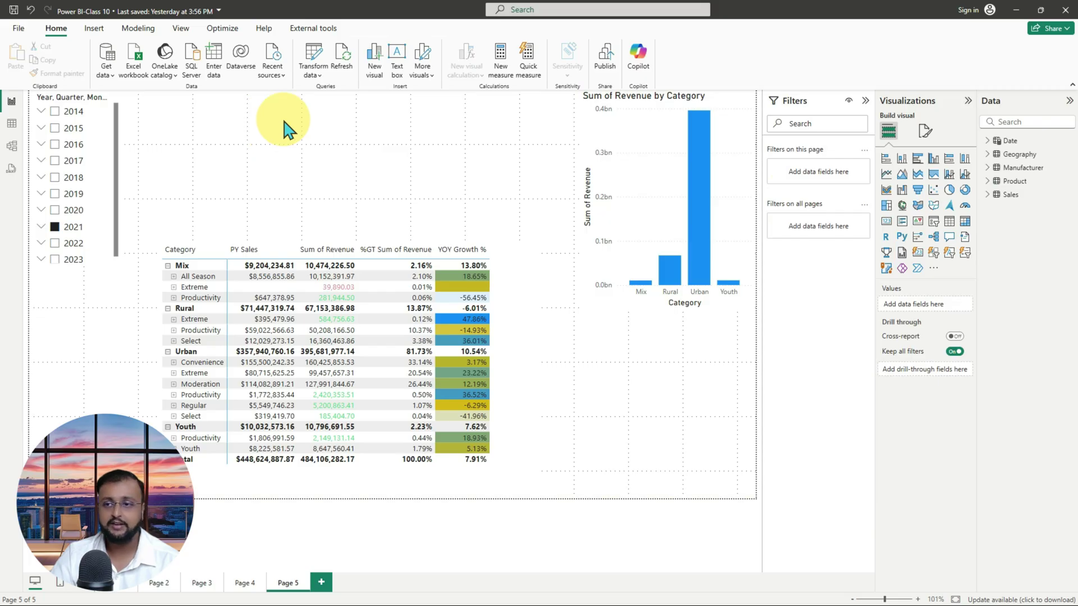
click(933, 221)
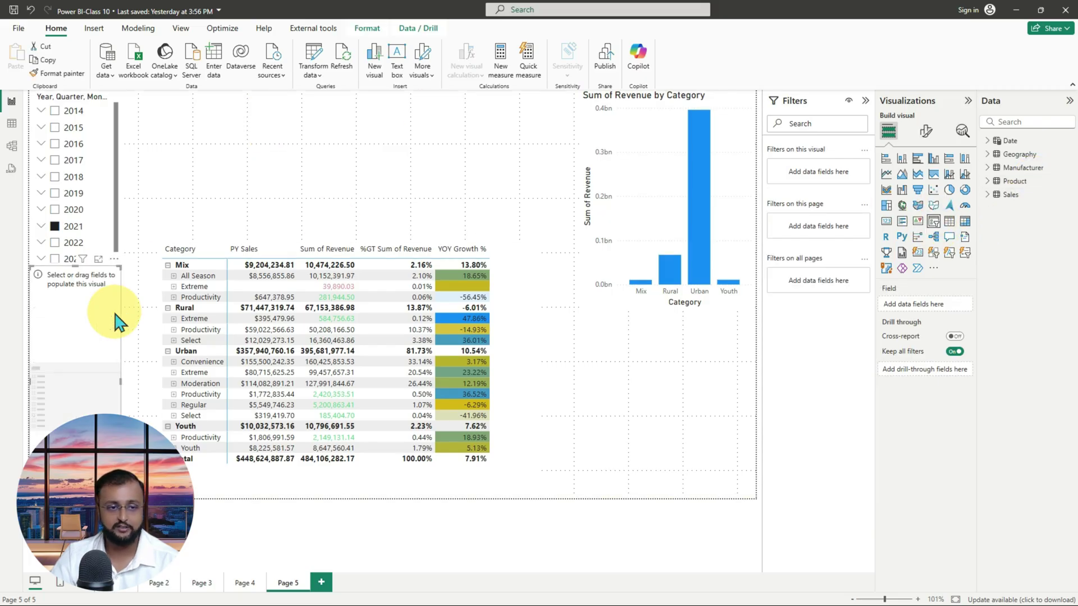
drag(115, 314, 219, 171)
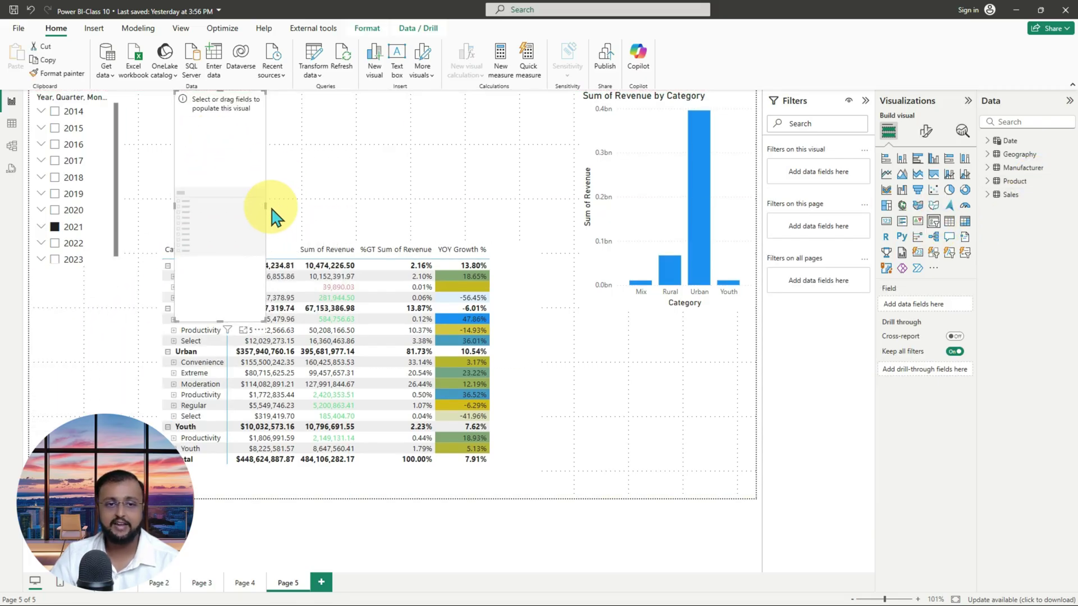
Widen the blank slicer across the space above the matrix and assign it the Manufacturer field from the Manufacturer table
drag(263, 211, 508, 221)
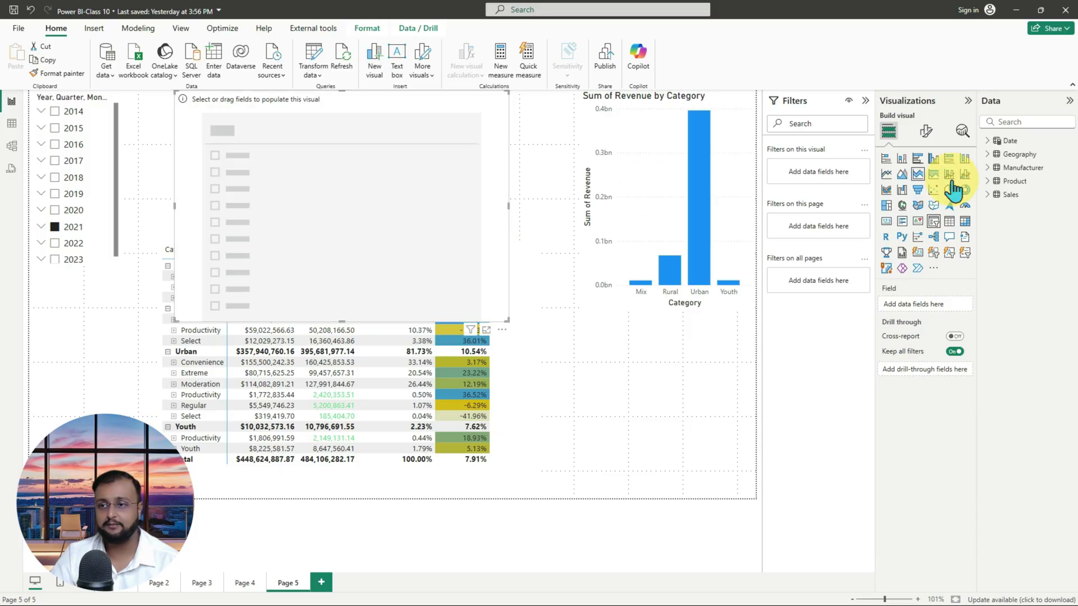
click(989, 170)
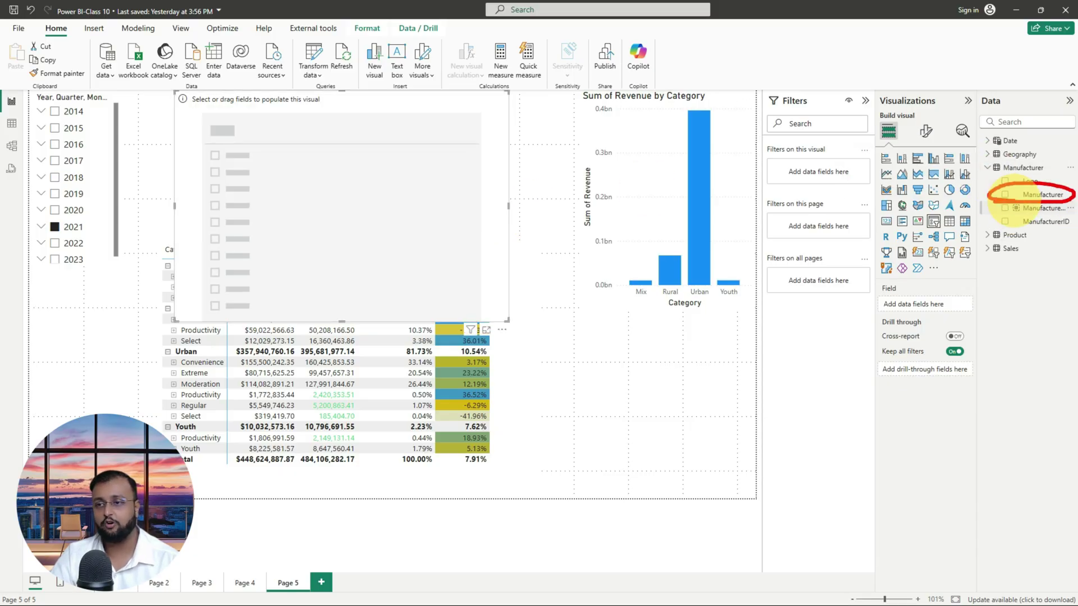
drag(1029, 203, 938, 307)
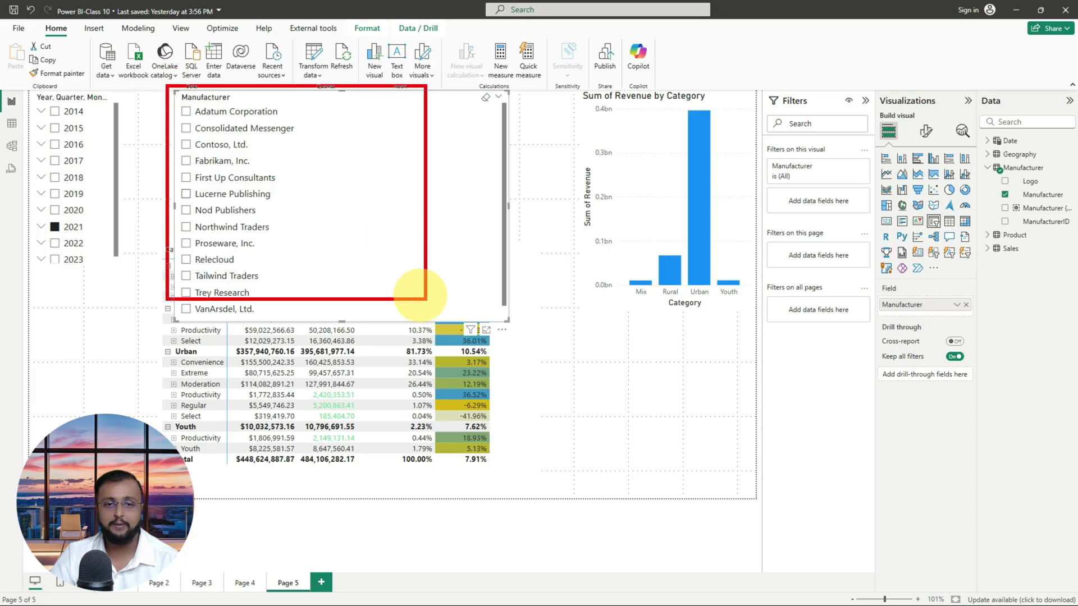
Open the Manufacturer slicer's style options in its slicer settings and choose Vertical list
click(927, 132)
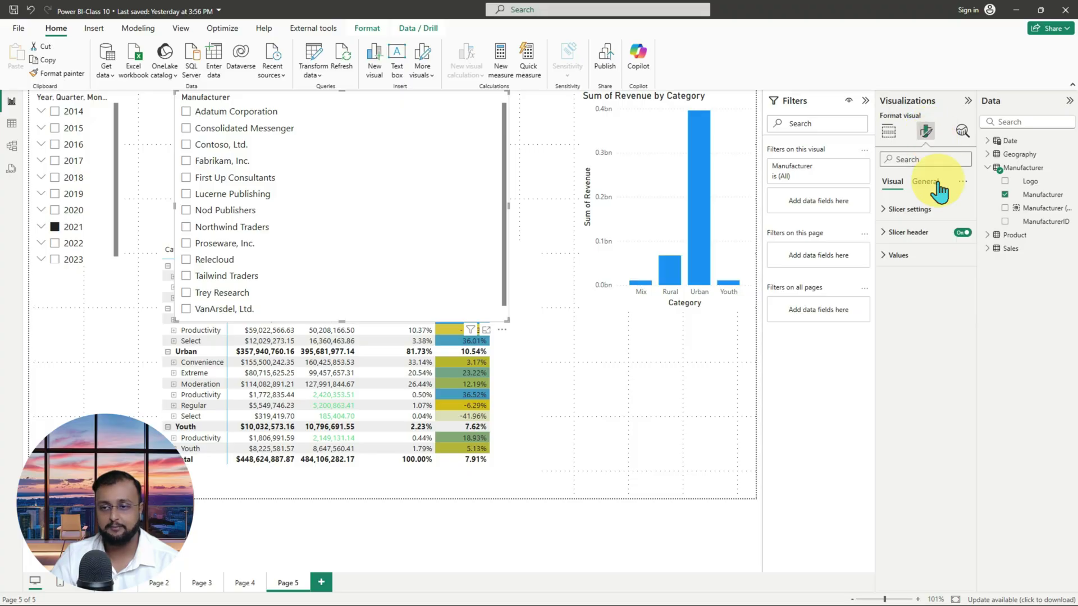
click(938, 220)
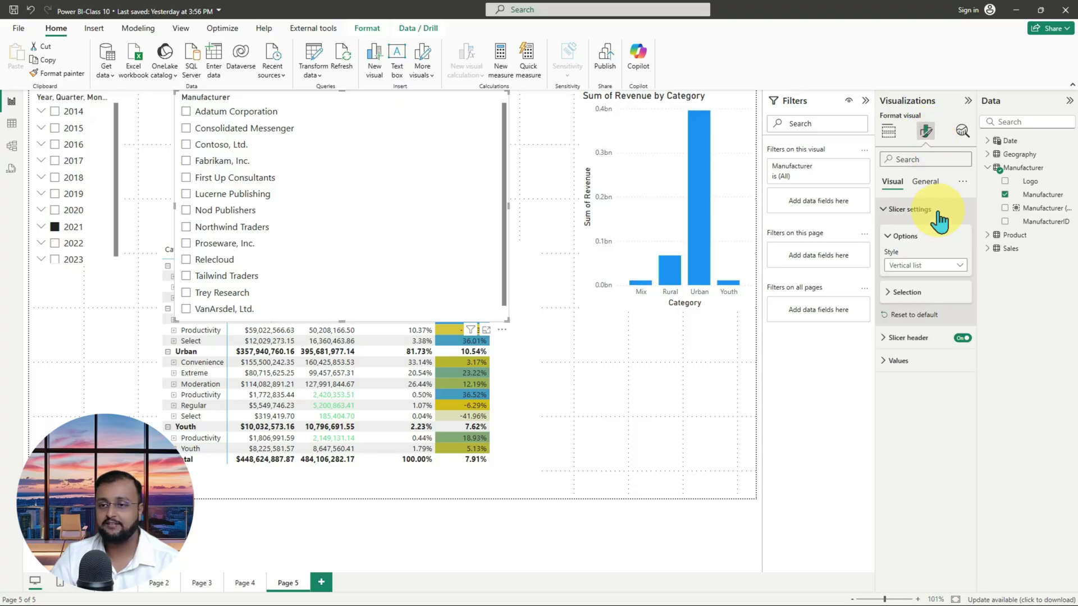
click(930, 267)
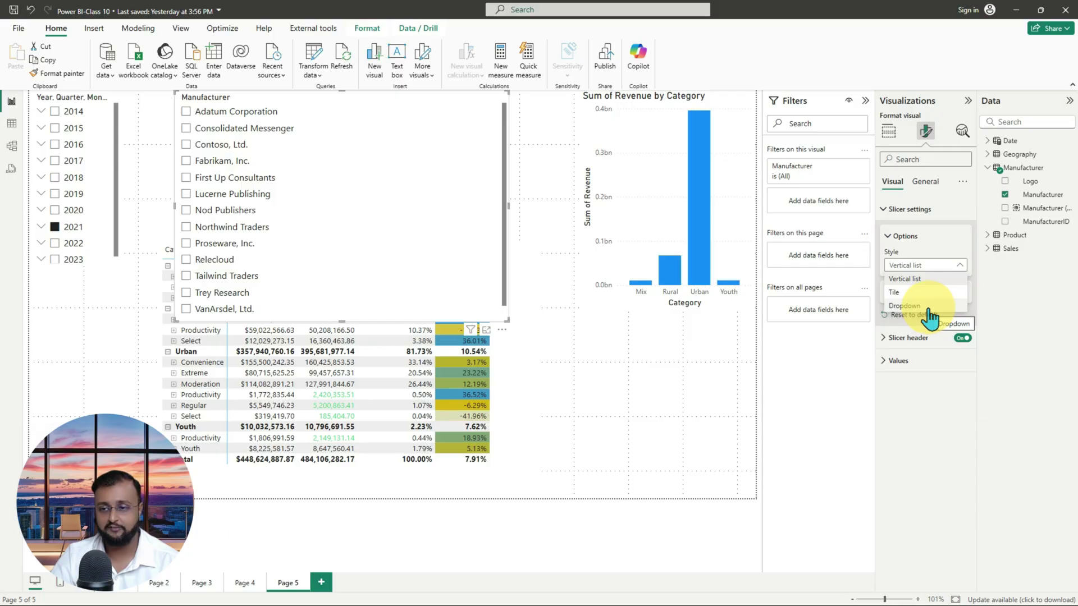
click(932, 279)
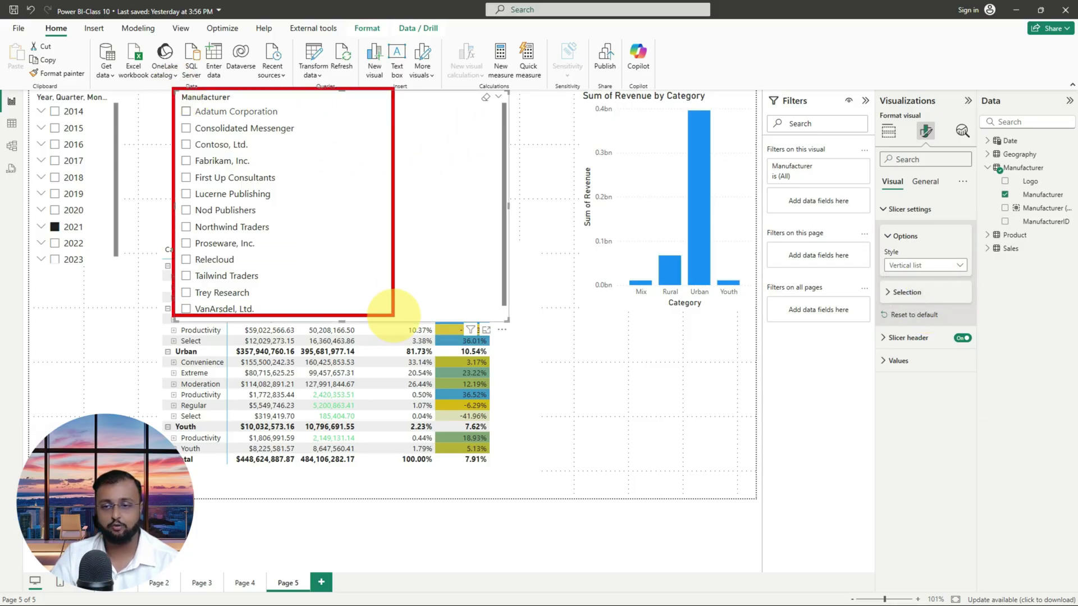
Try the Dropdown style on the Manufacturer slicer, expanding and collapsing its list of manufacturers
click(904, 267)
click(910, 309)
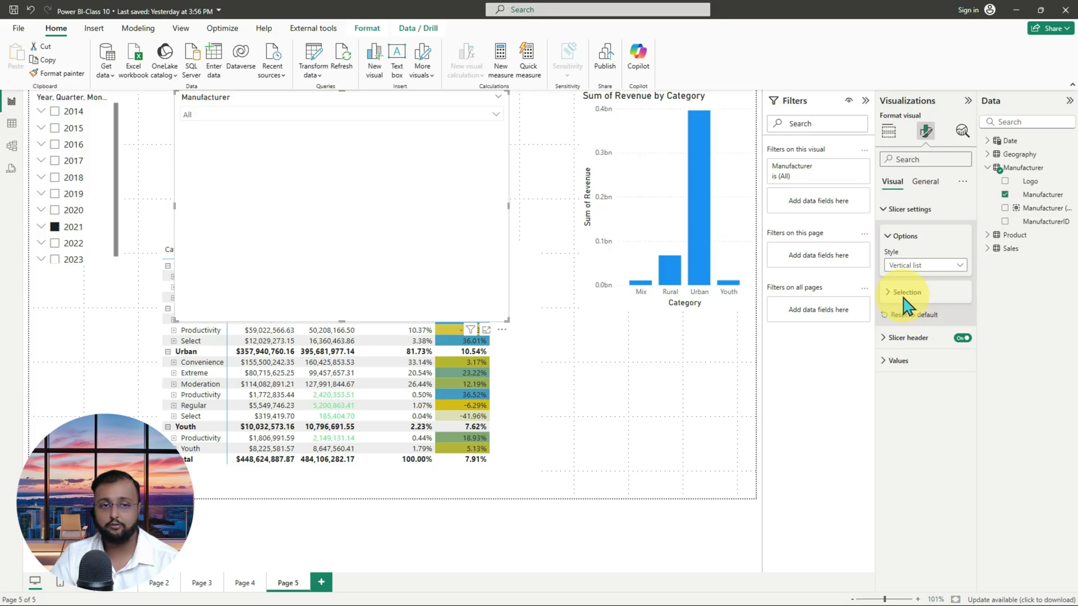
click(337, 116)
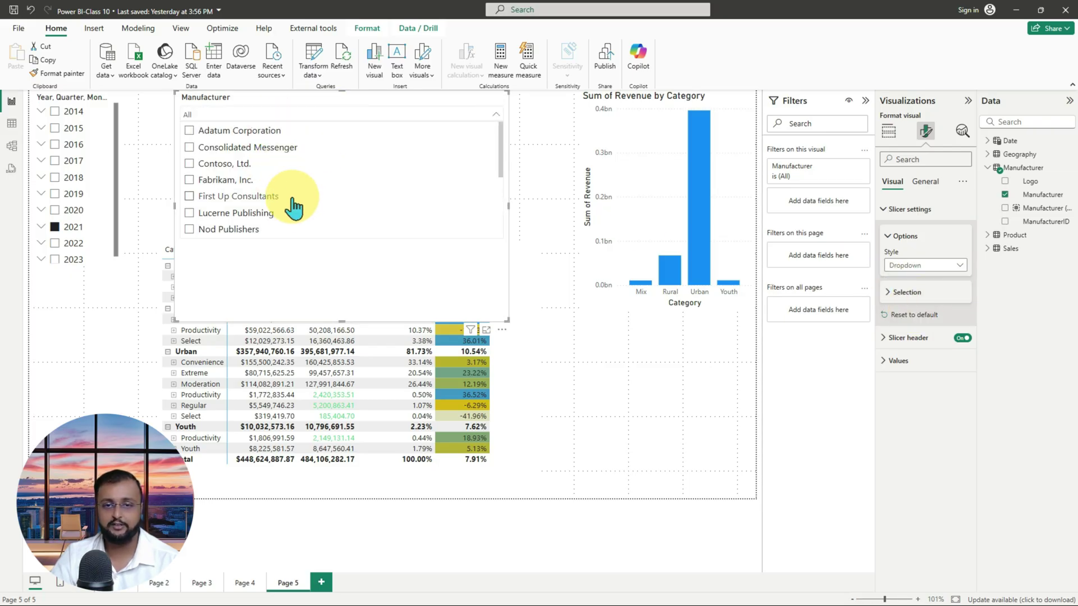
click(501, 116)
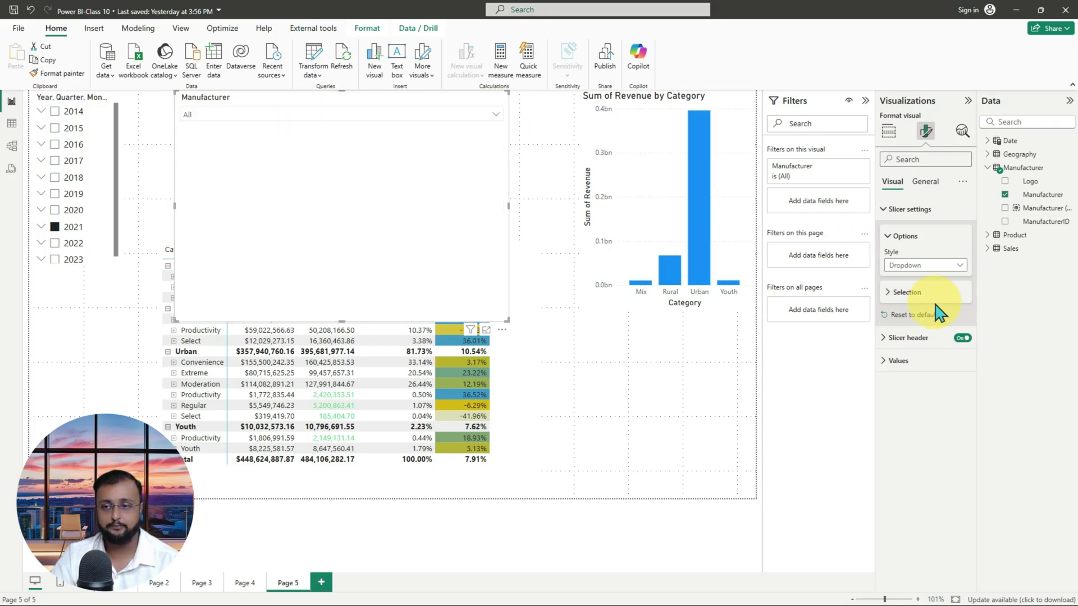
Set the Manufacturer slicer's style to Tile and resize it to two rows of five tiles that clear the matrix
click(939, 266)
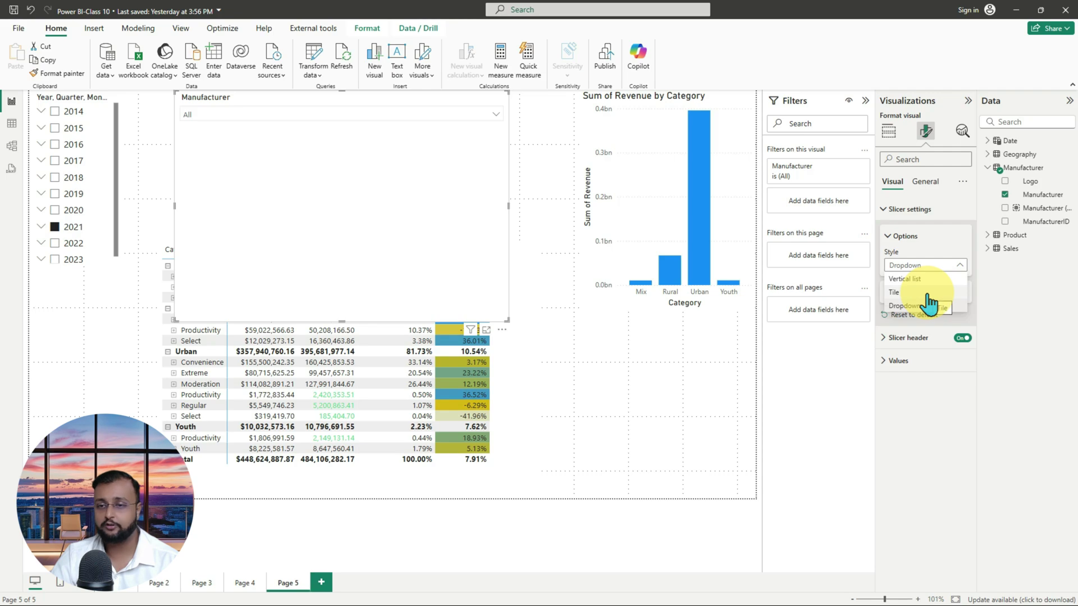
click(927, 293)
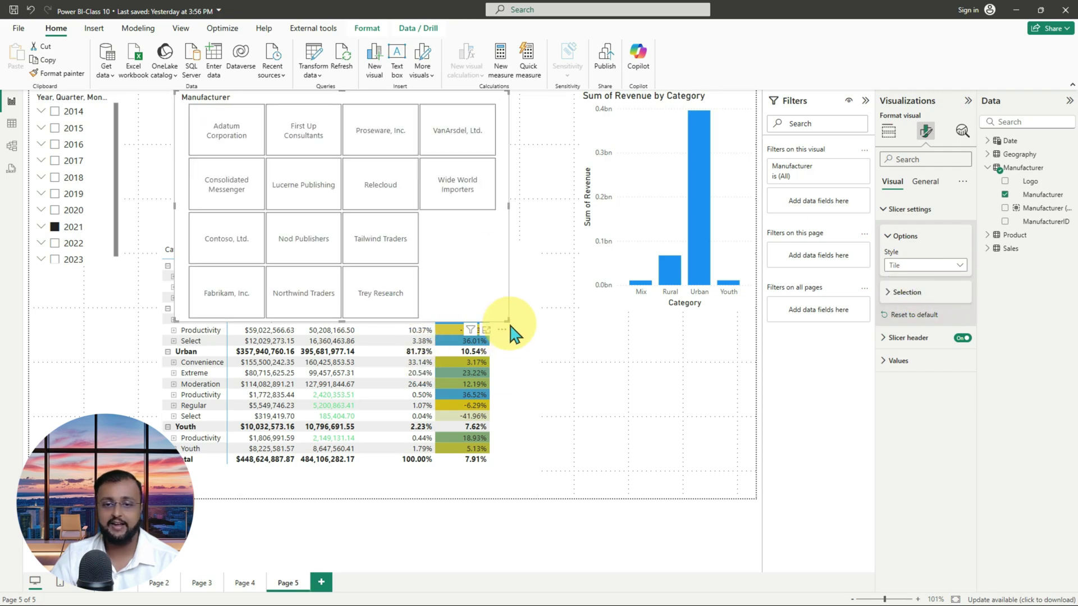
drag(509, 324, 543, 185)
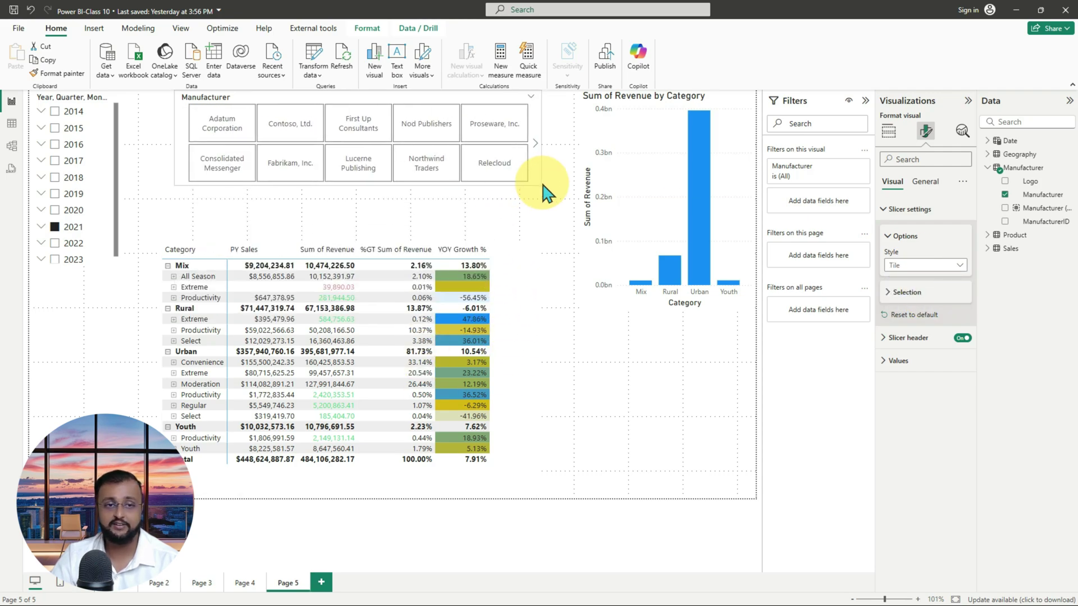
Test the Manufacturer tiles by filtering the page by several manufacturers in turn, from Adatum Corporation to Proseware, Inc., and clear the selection
click(223, 130)
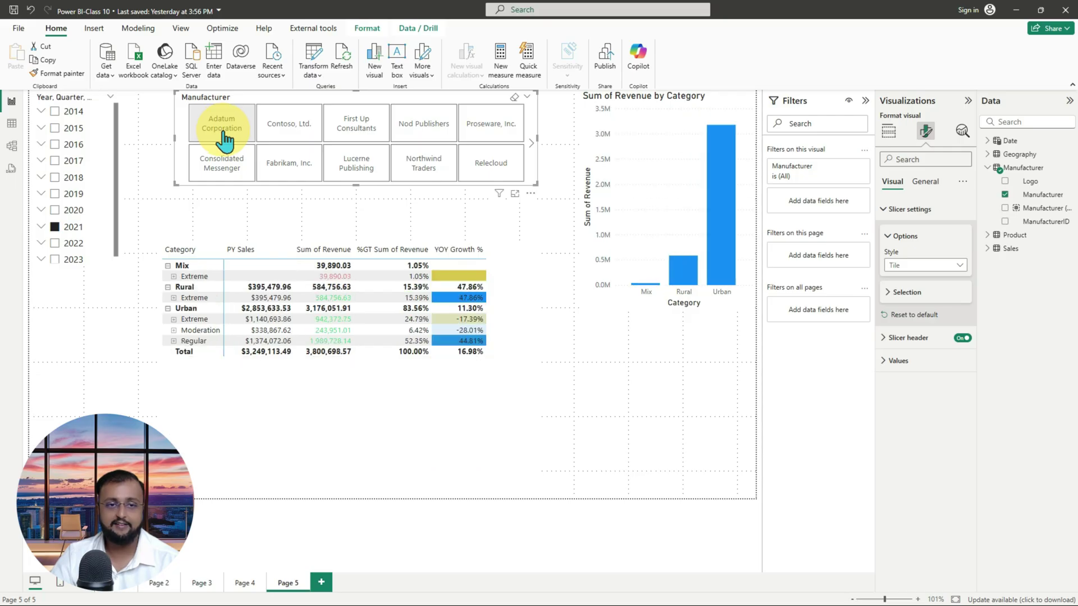
click(288, 132)
click(287, 164)
click(355, 168)
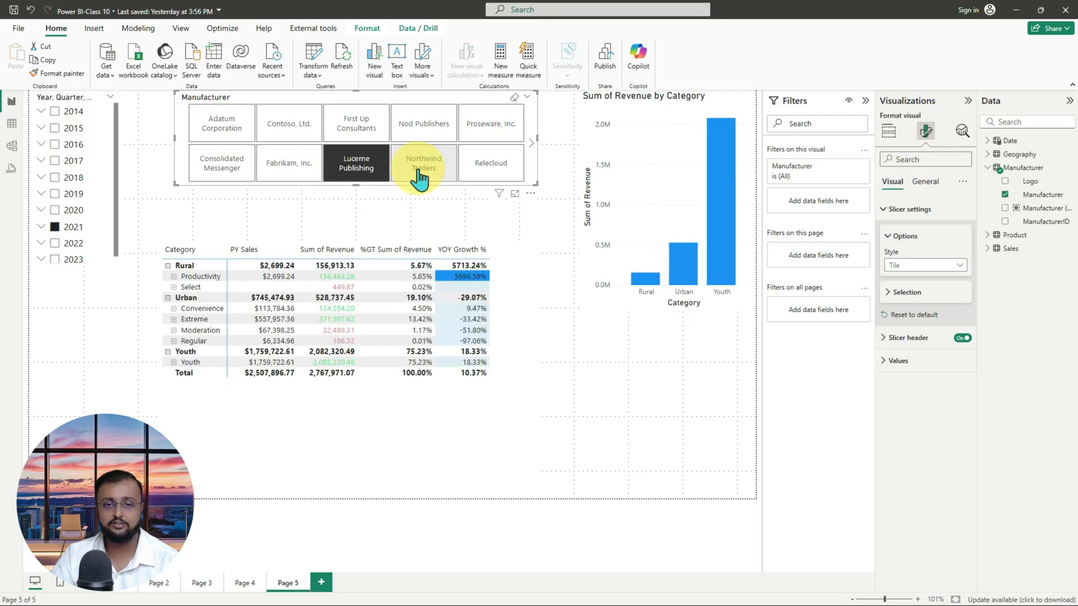
click(422, 168)
click(490, 128)
click(214, 131)
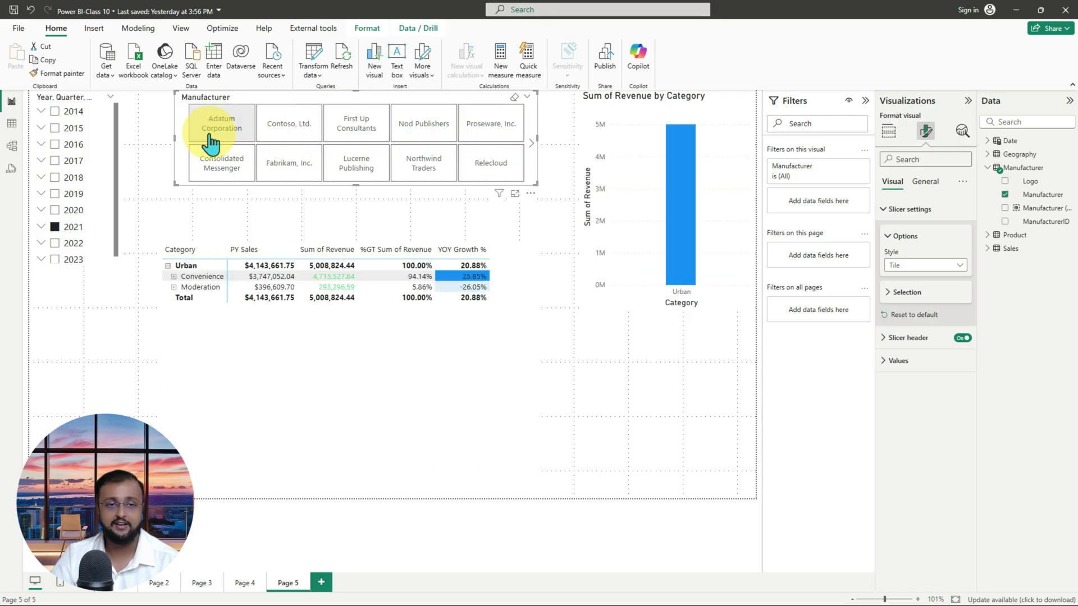
click(210, 136)
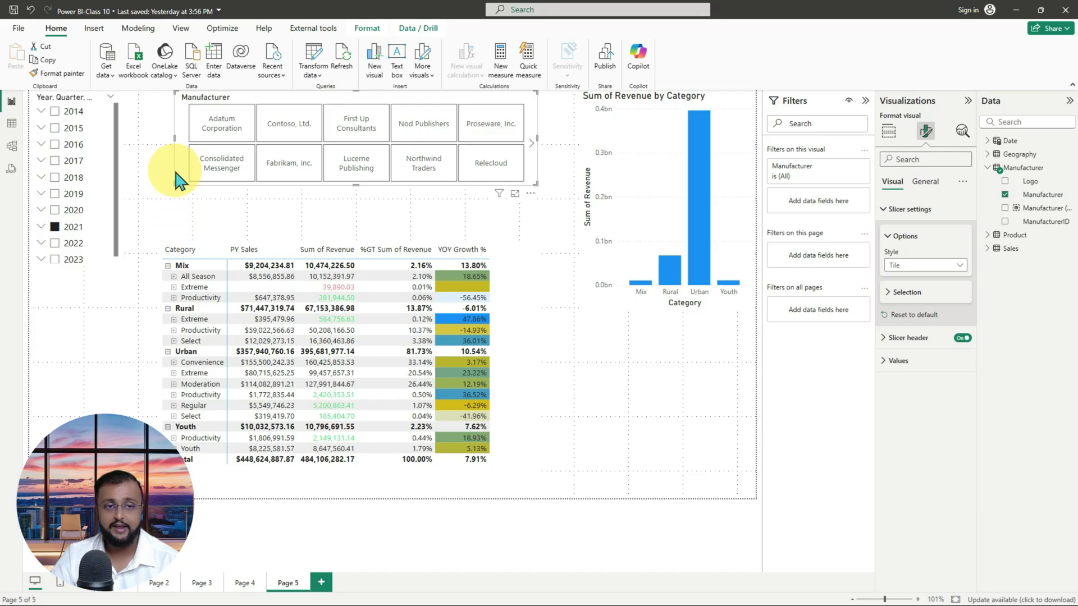
Reposition the Manufacturer tile slicer so it is aligned above the matrix
drag(180, 163, 159, 182)
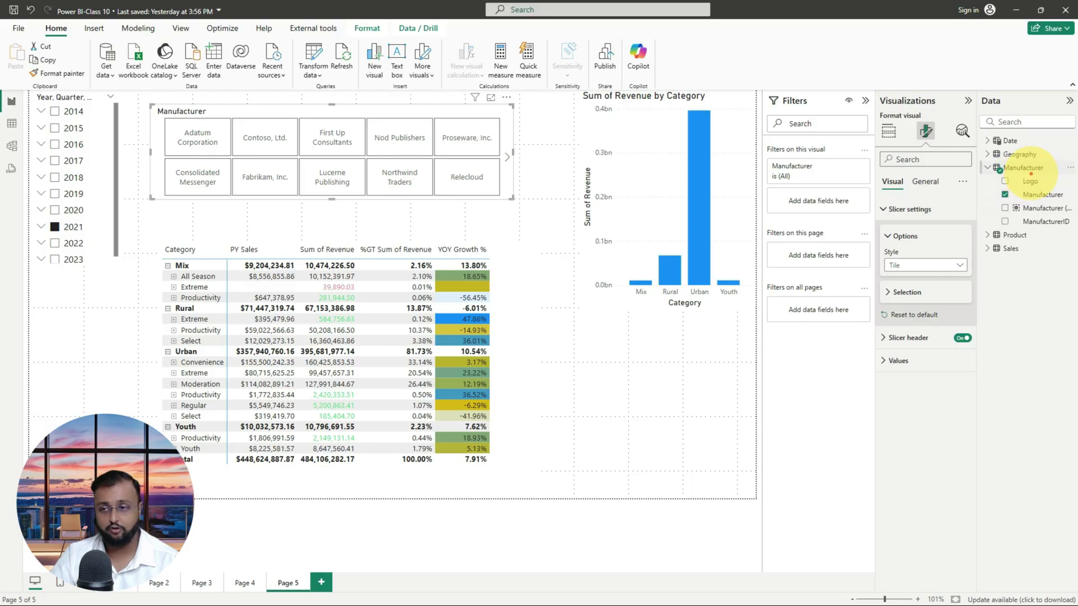
drag(1005, 178, 1058, 166)
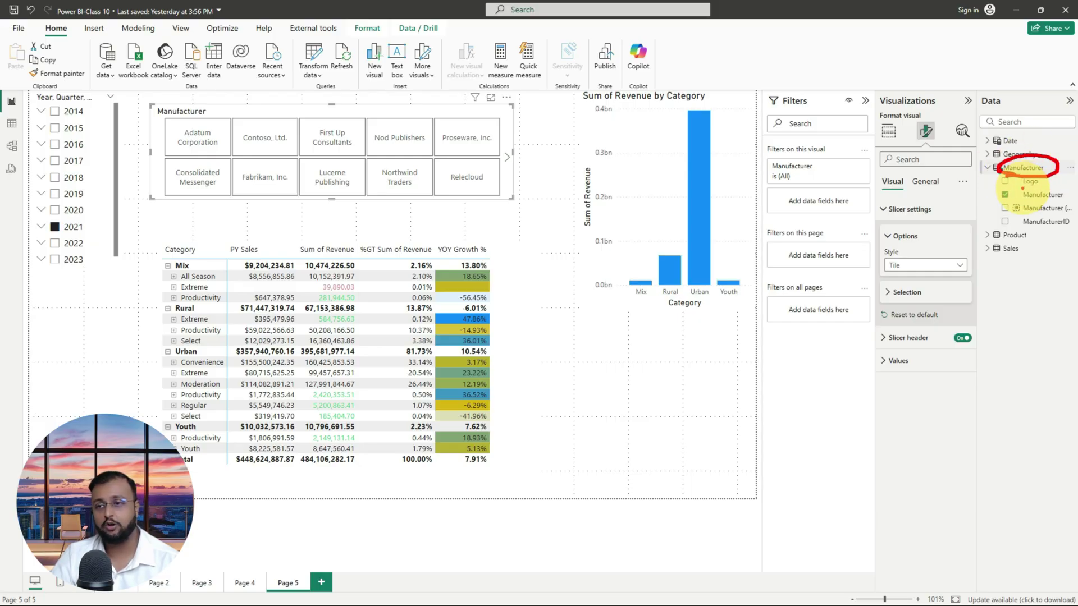
Examine the Logo column of the Manufacturer table in Table view and return to the report page
click(11, 123)
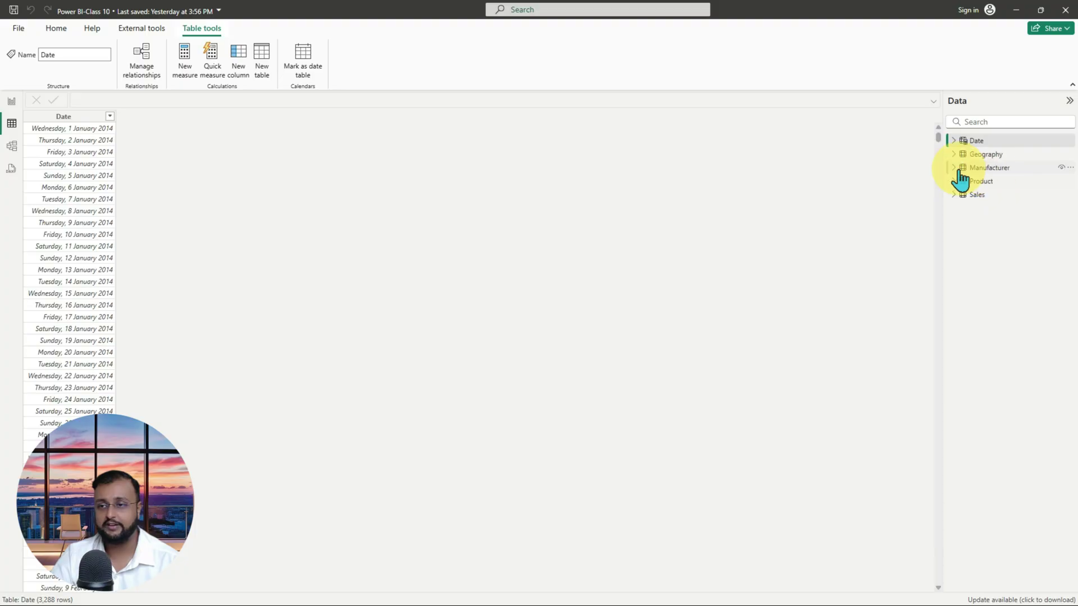
click(989, 167)
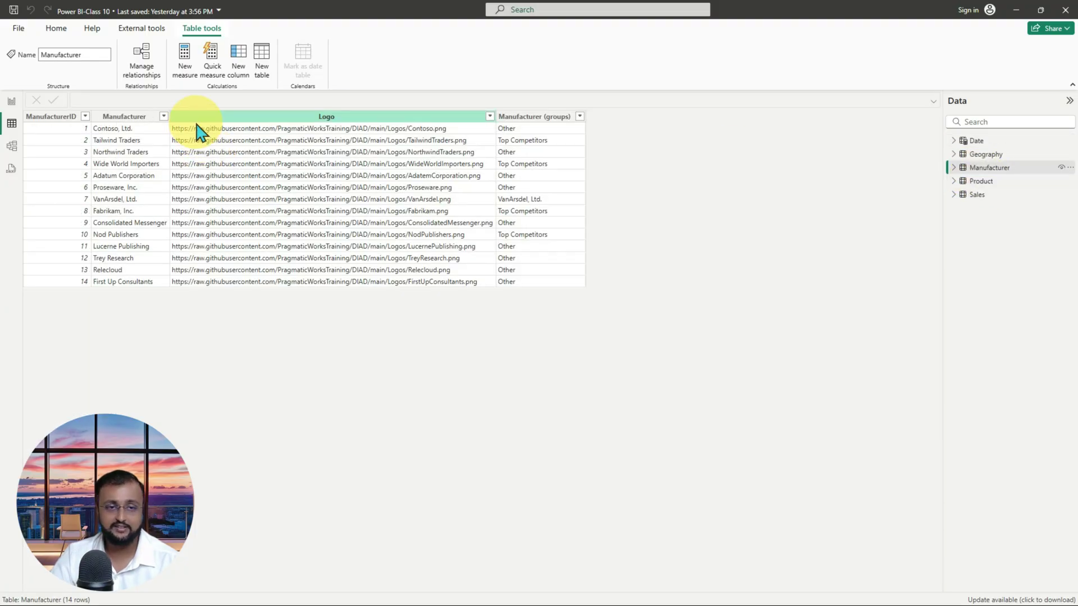
mouse_move(170, 104)
mouse_down()
mouse_move(405, 281)
mouse_move(497, 289)
mouse_up()
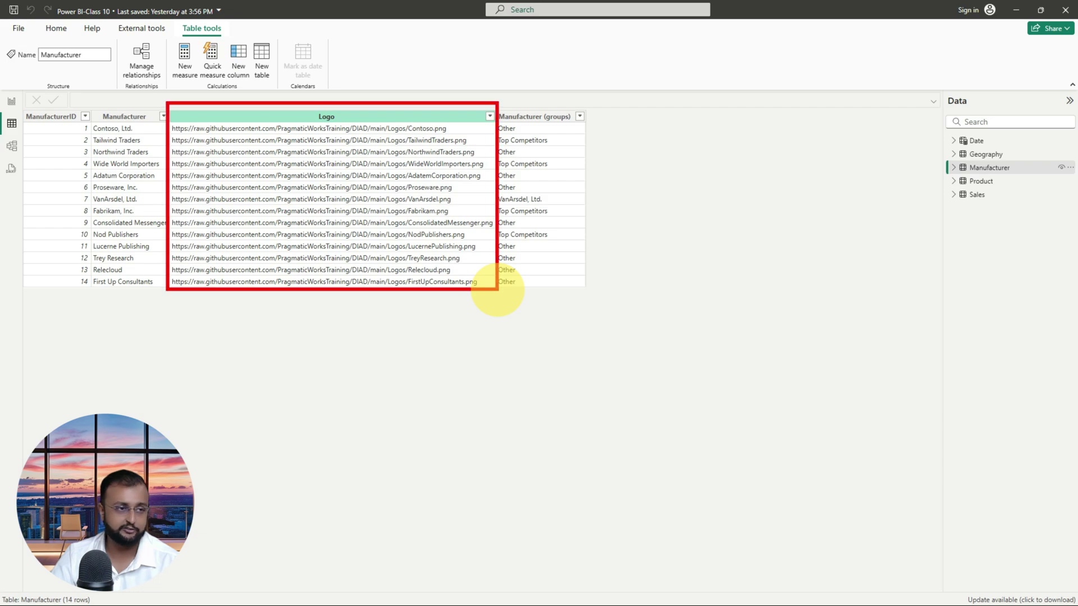
click(11, 101)
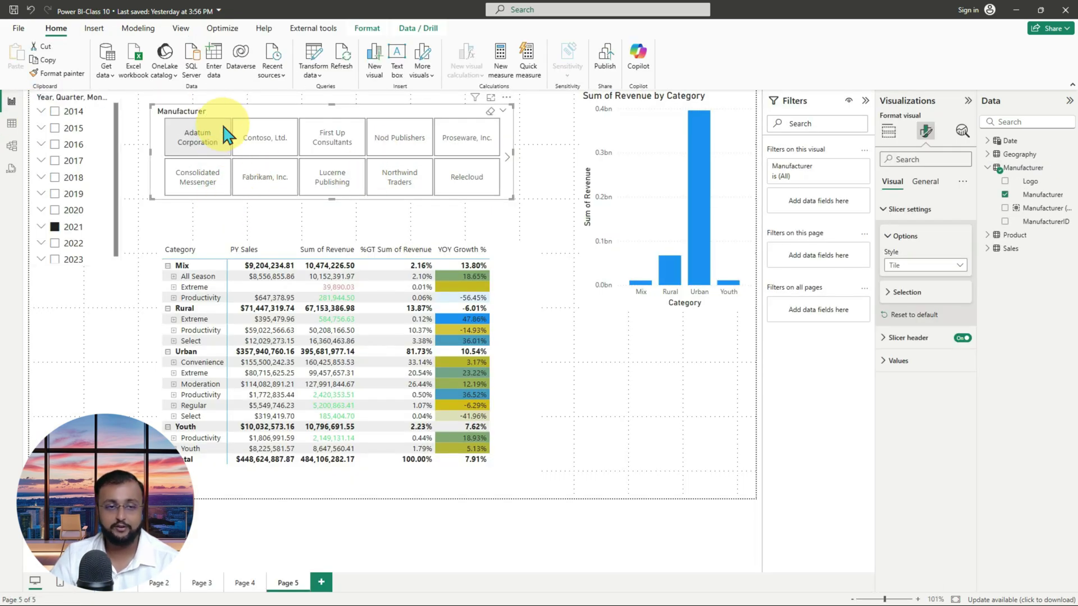
drag(168, 117, 503, 196)
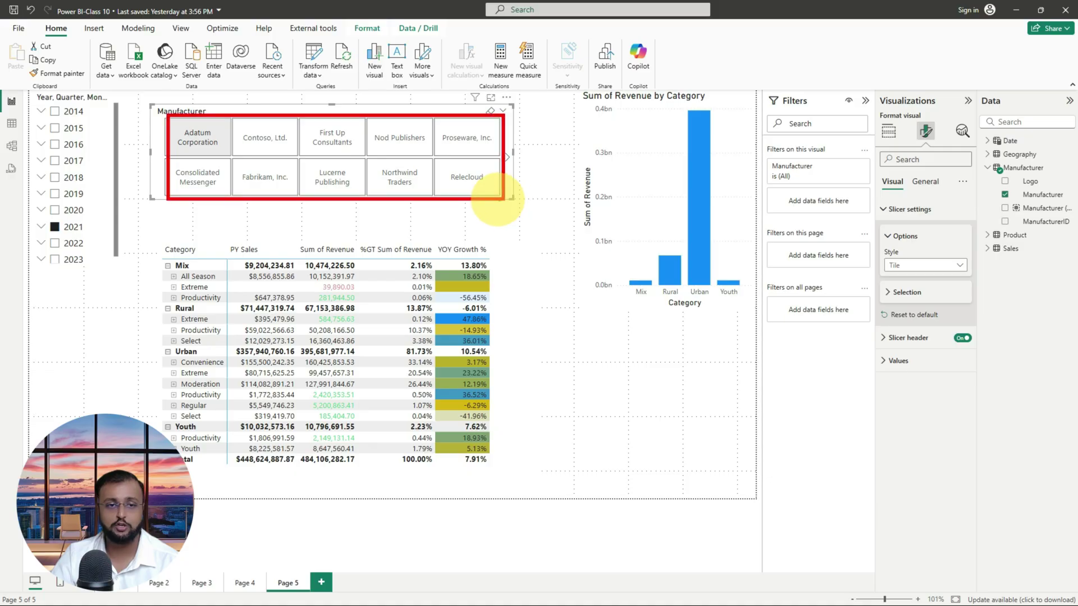
mouse_move(144, 164)
mouse_down()
mouse_move(149, 176)
mouse_move(167, 162)
mouse_up()
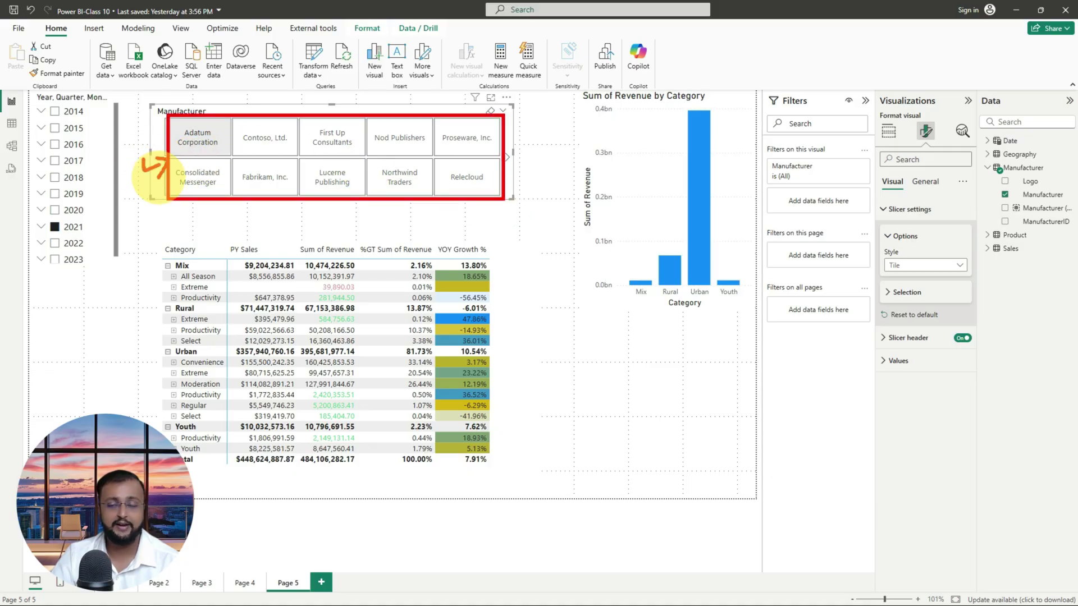
key(Escape)
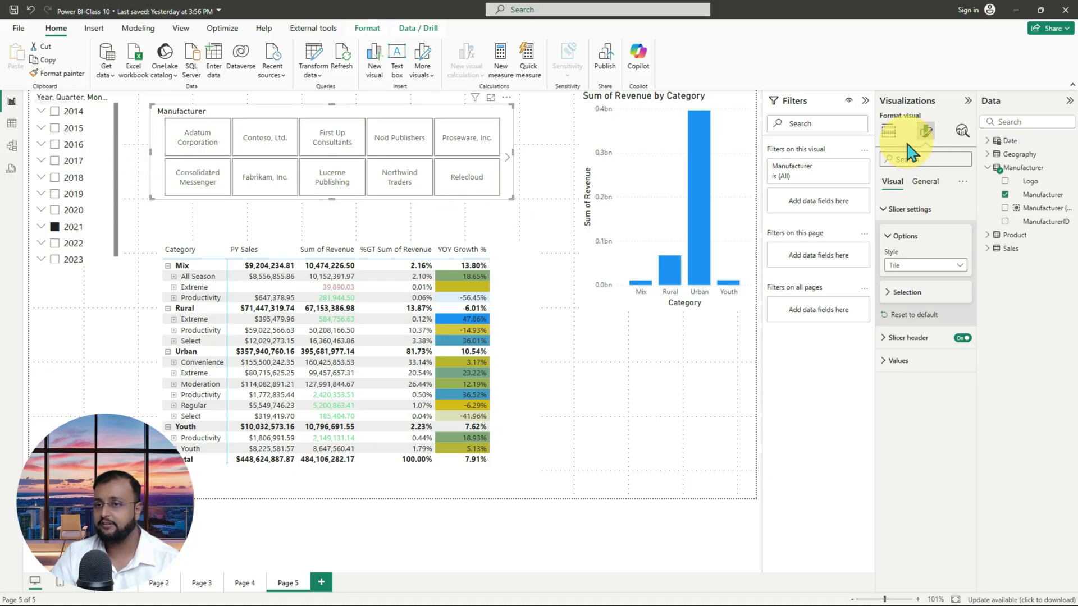
Set the data category of the Manufacturer table's Logo column to Image URL
click(891, 135)
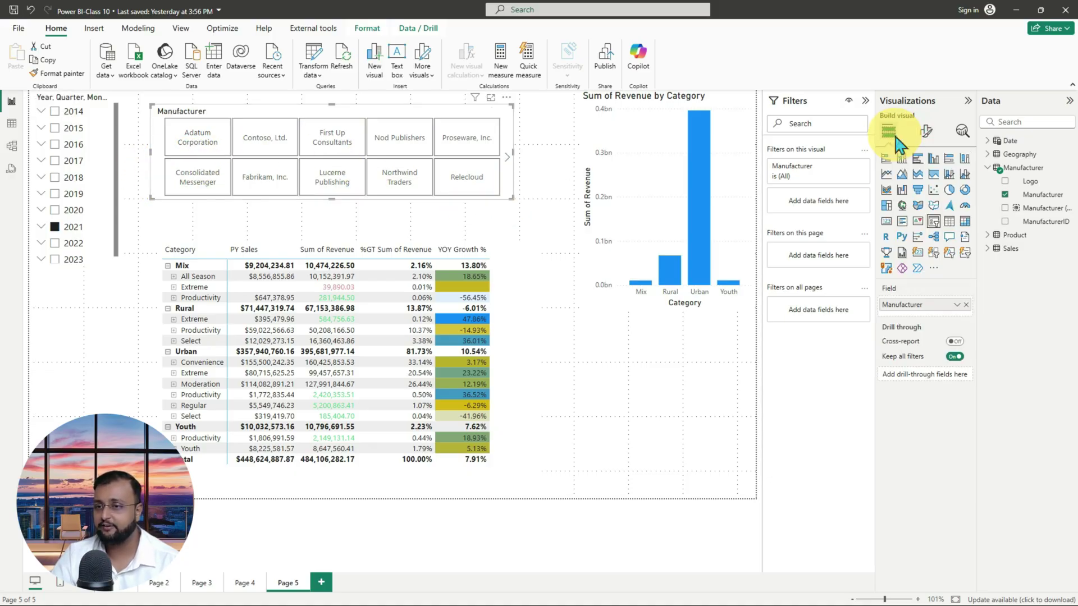
click(1036, 185)
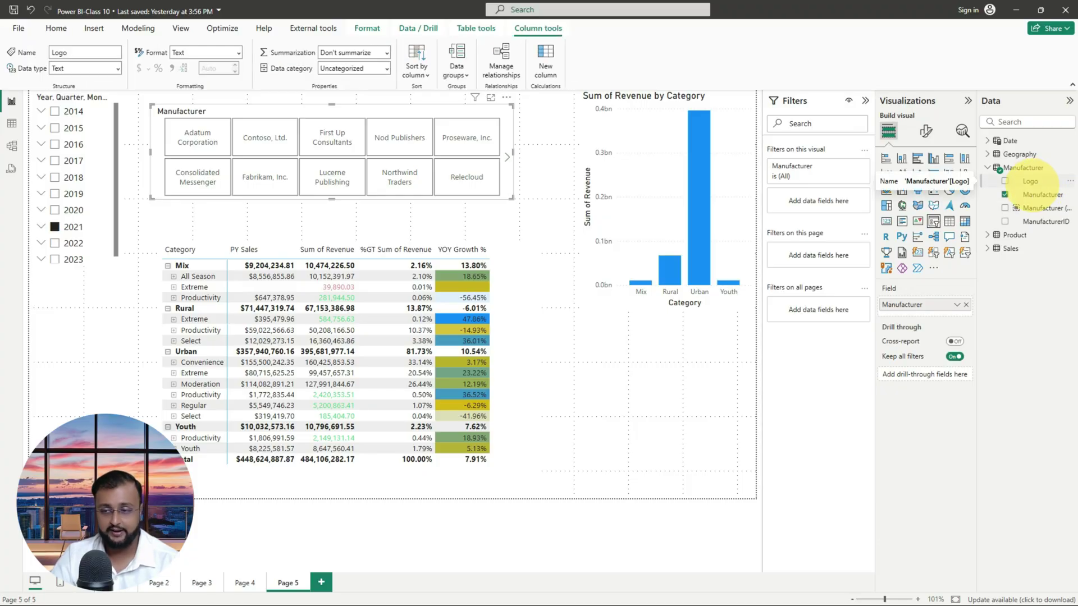
drag(987, 173, 1070, 190)
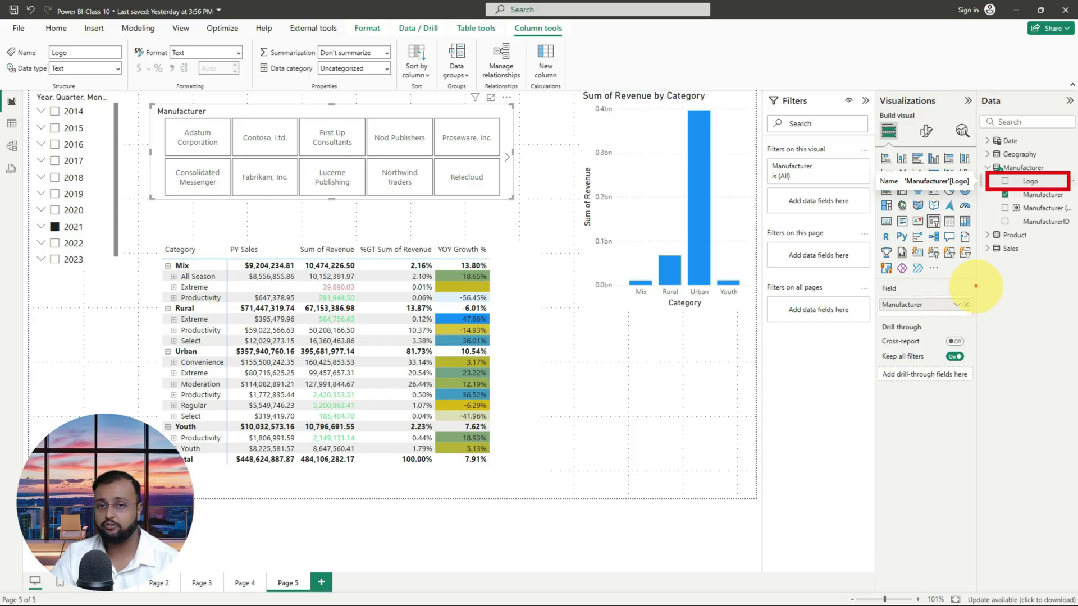
drag(509, 19, 577, 36)
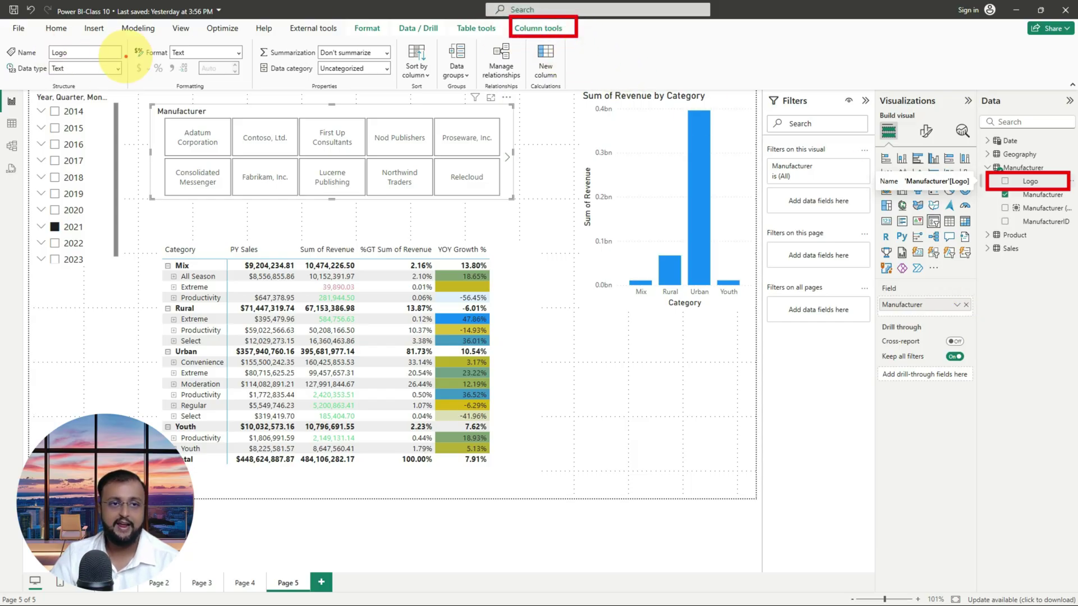
drag(127, 39, 257, 66)
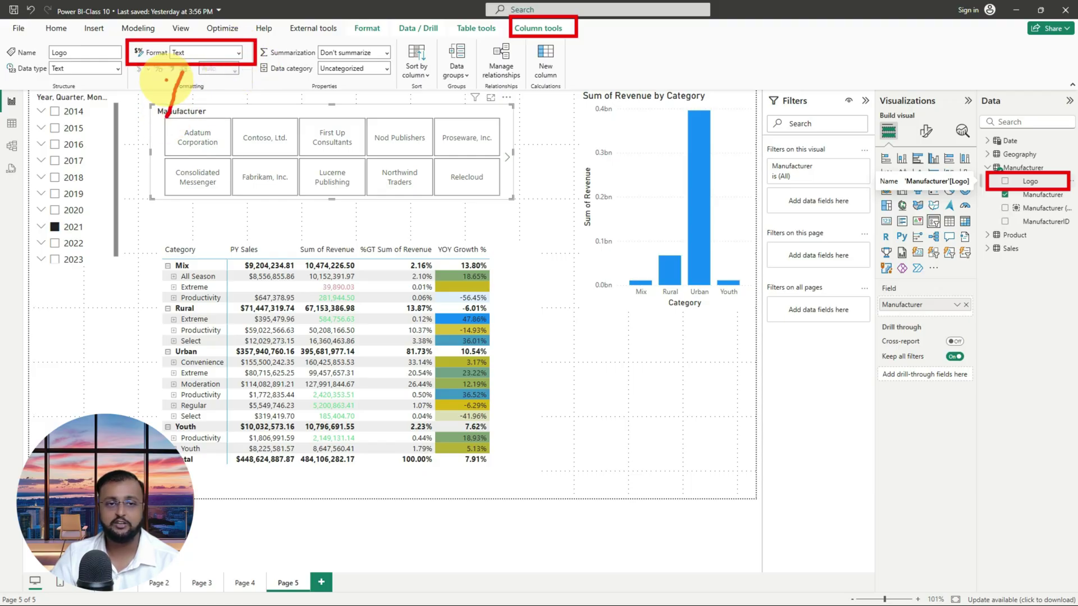
drag(160, 114, 187, 64)
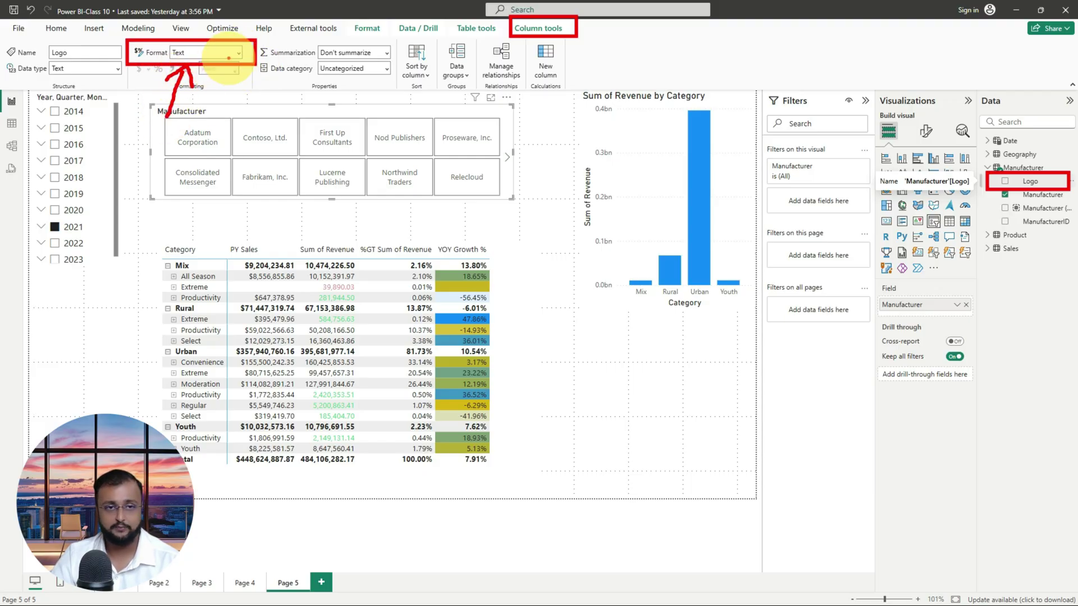
key(Escape)
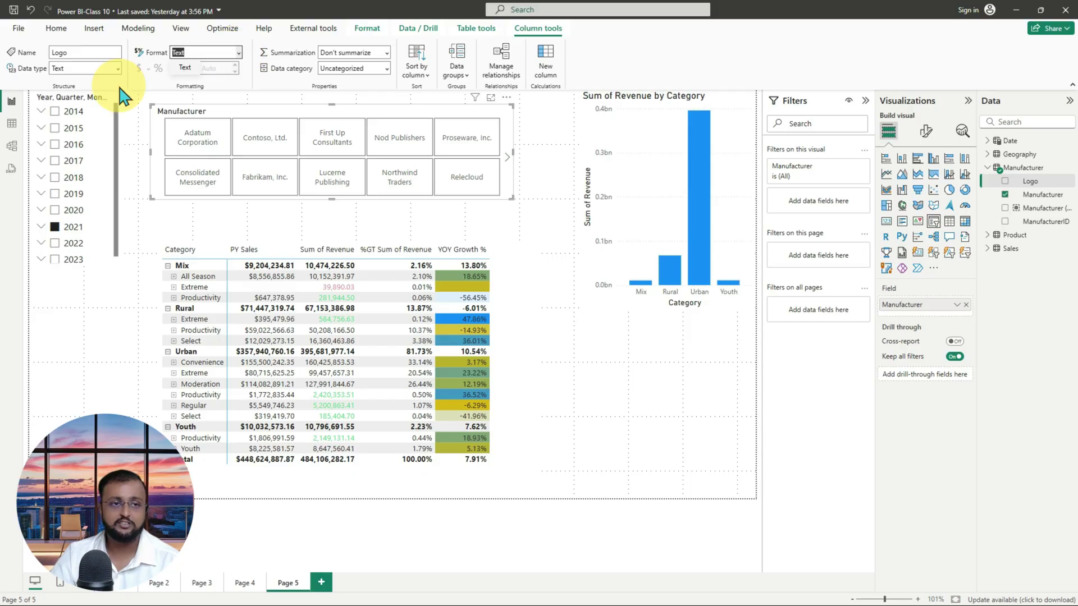
click(118, 69)
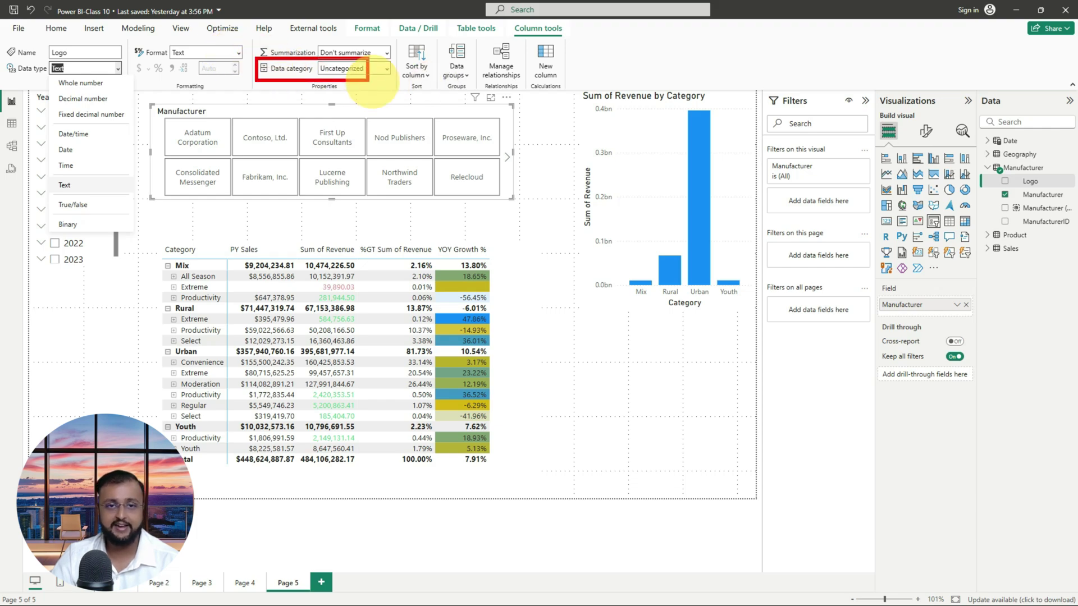
click(380, 71)
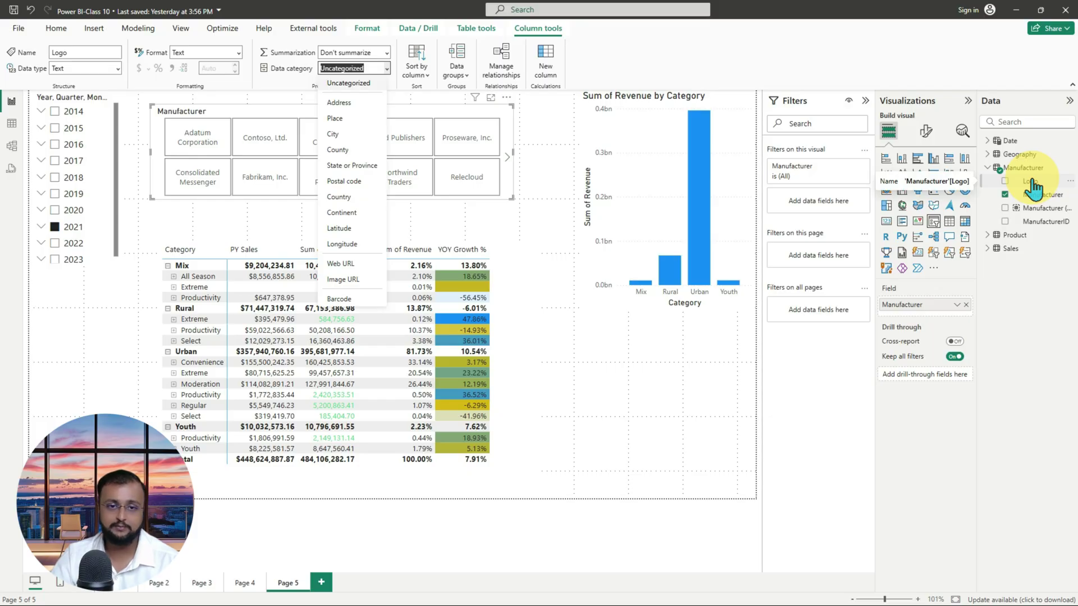
click(350, 280)
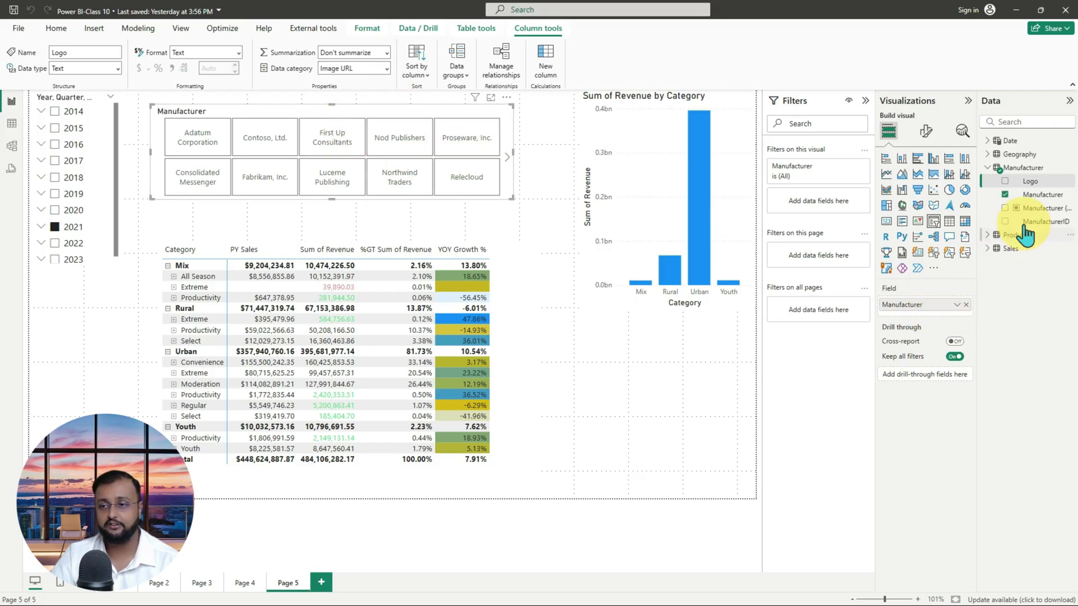
Replace the Manufacturer field with Logo in the tile slicer and reduce the slicer's height to a single compact row
drag(1043, 182, 957, 300)
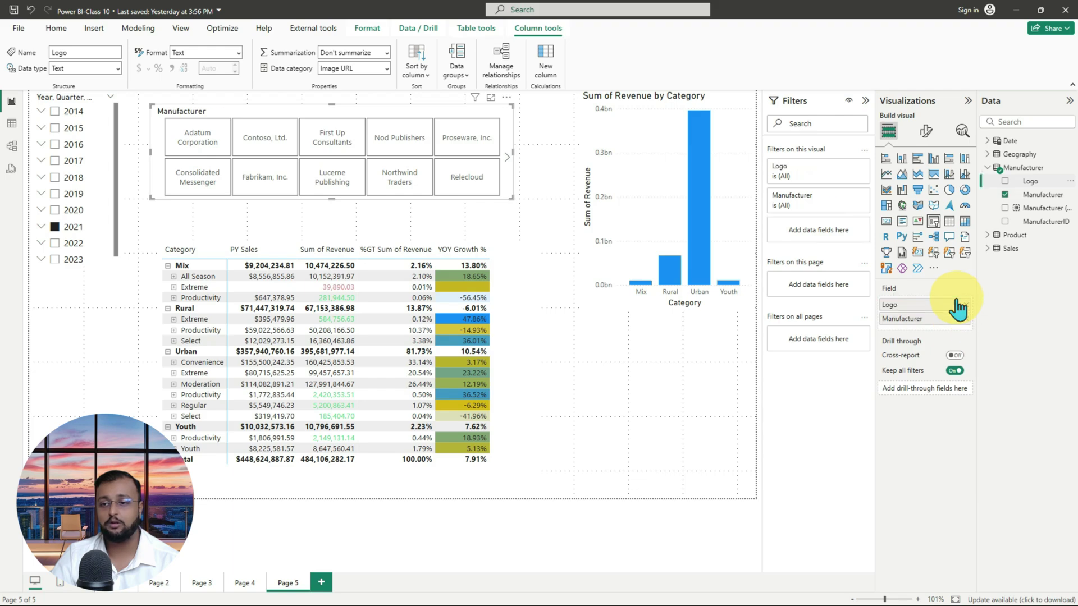
click(966, 319)
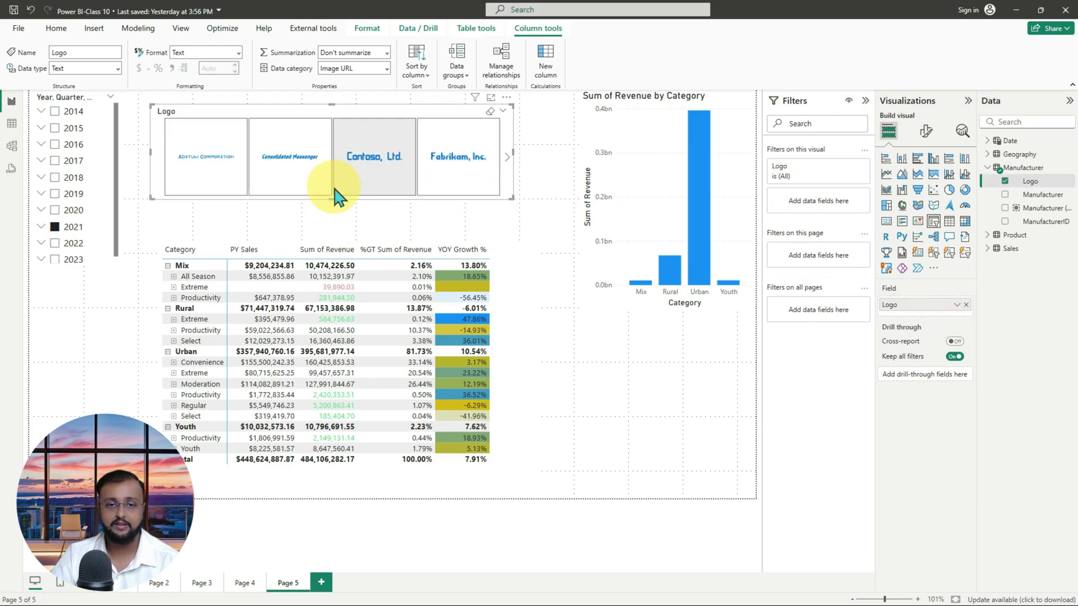
drag(332, 200, 366, 180)
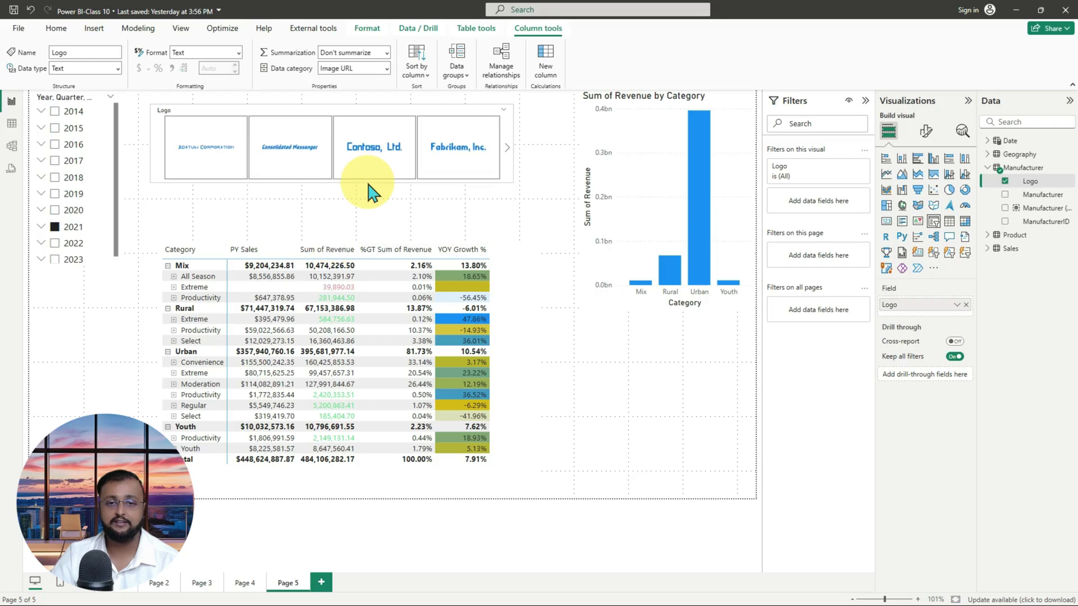
Test the logo tiles by filtering the page by Contoso, Ltd. and Fabrikam, Inc. in turn, clearing each selection and returning to the first tiles
click(509, 148)
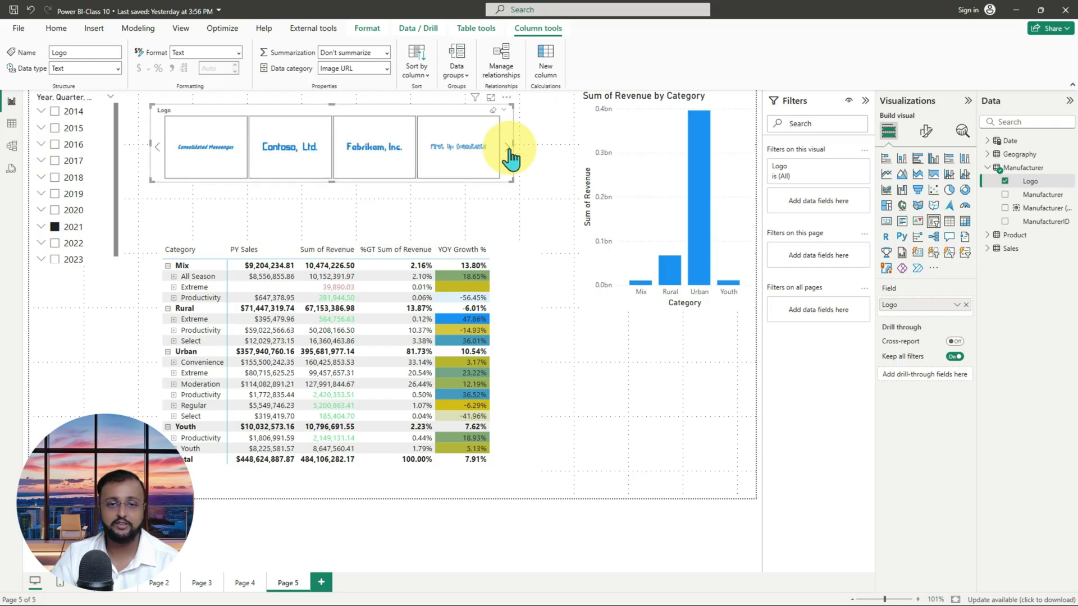
click(292, 171)
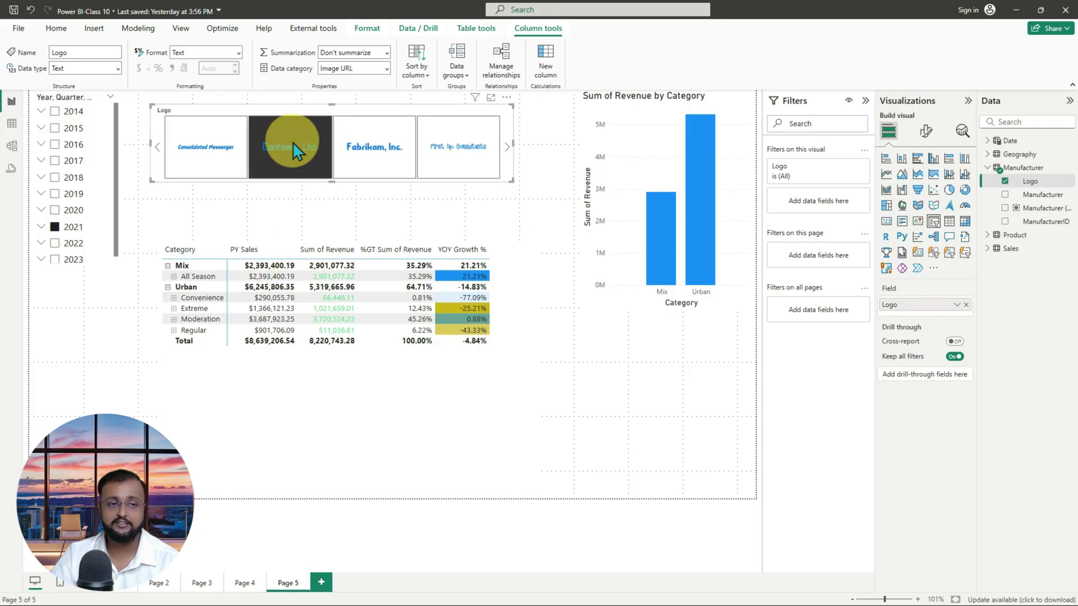
click(303, 163)
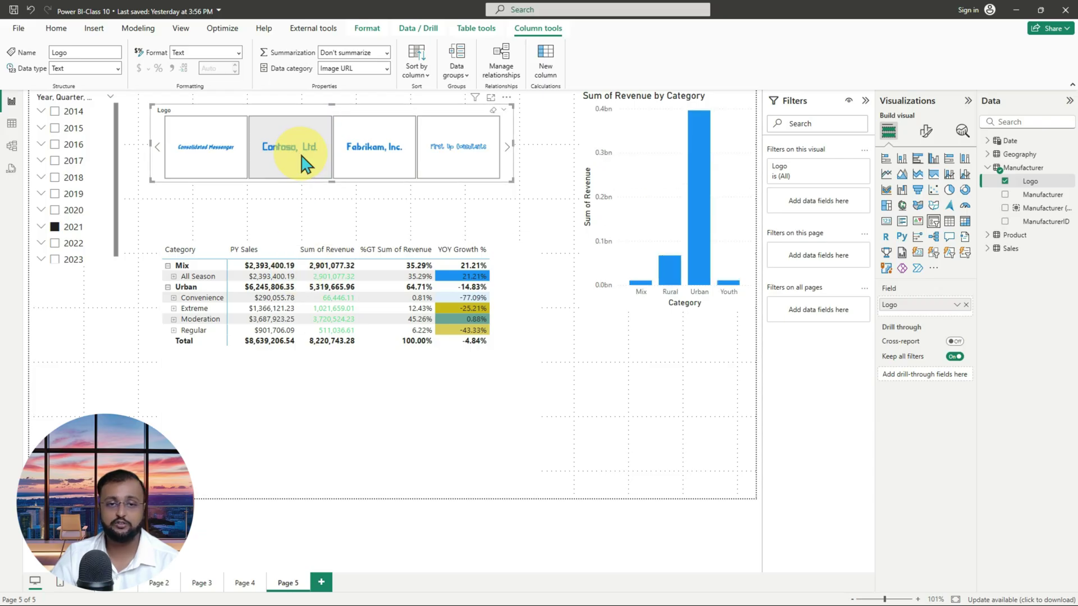
click(387, 168)
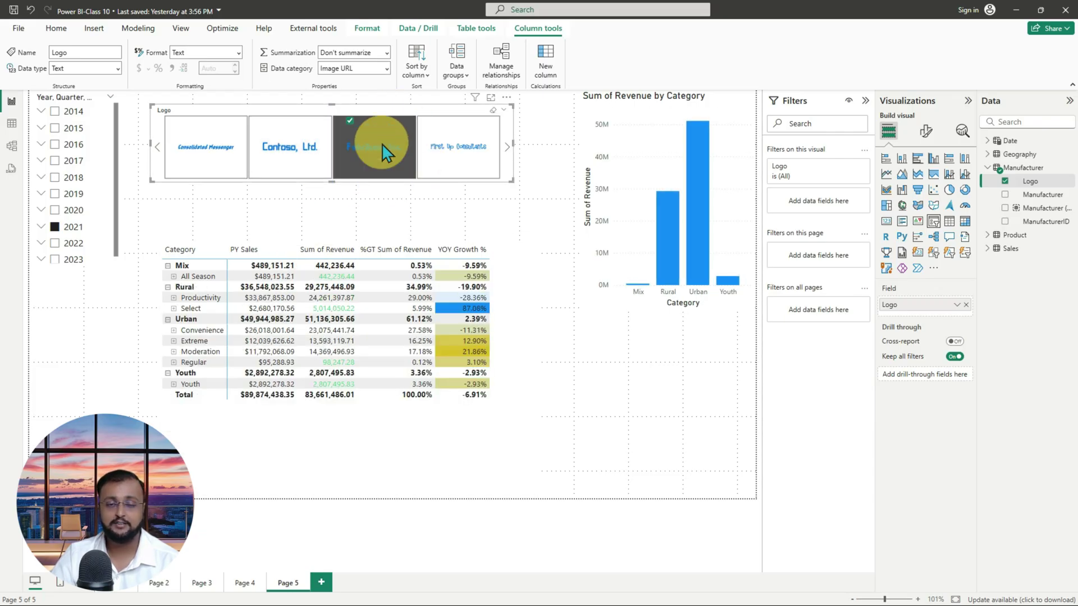
click(386, 174)
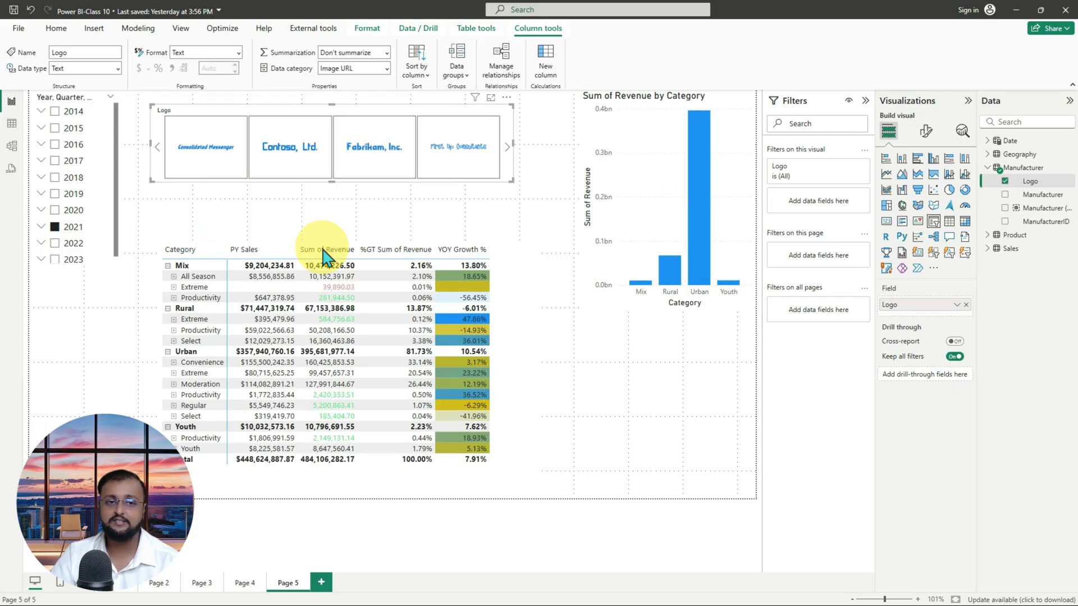
click(156, 147)
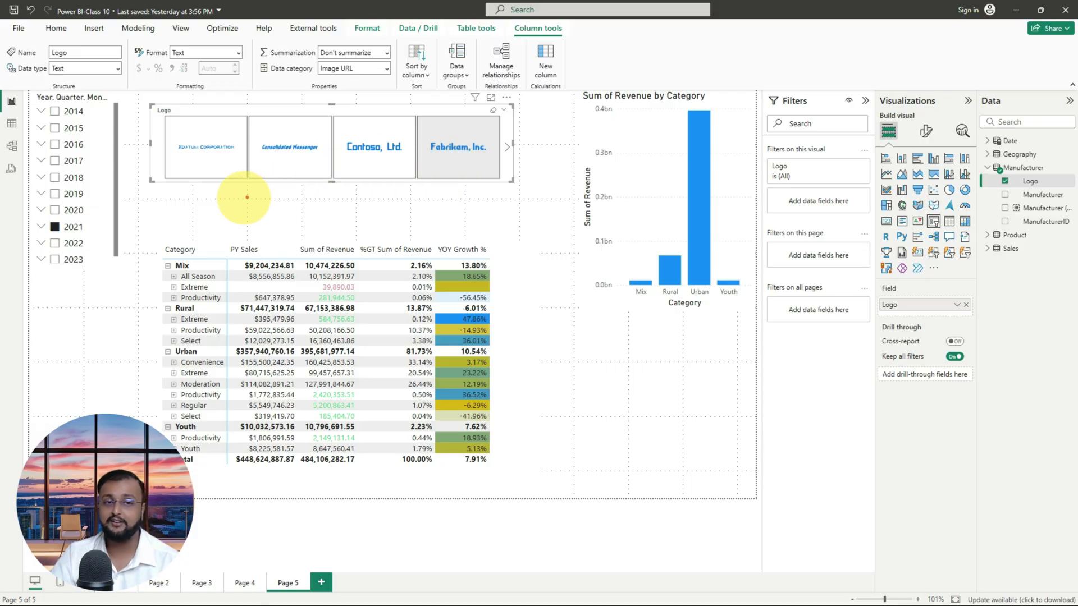
mouse_move(153, 197)
mouse_down()
mouse_move(348, 207)
mouse_move(474, 182)
mouse_up()
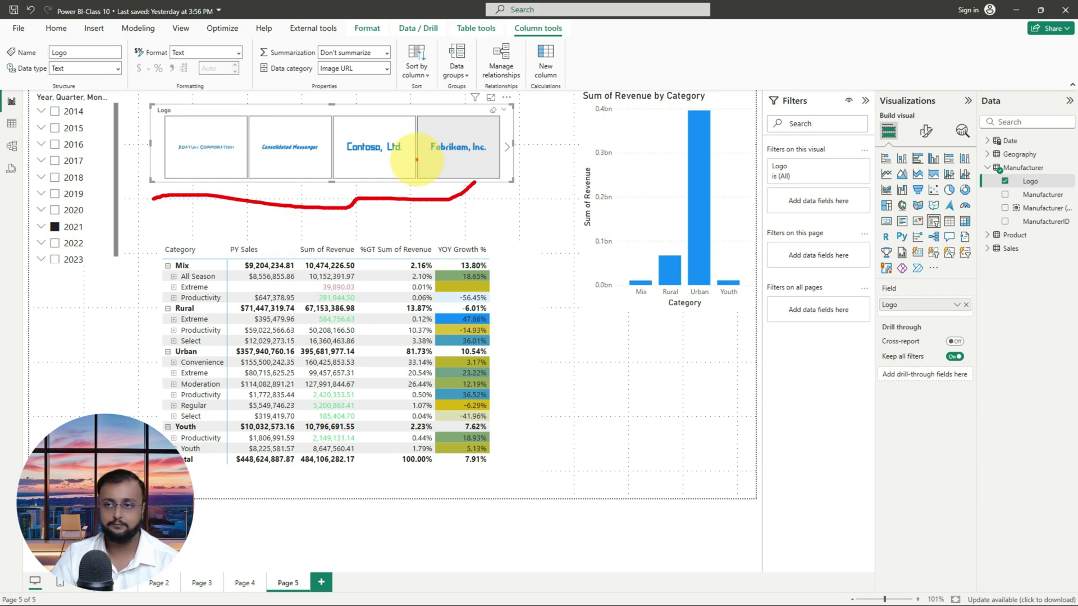
key(Escape)
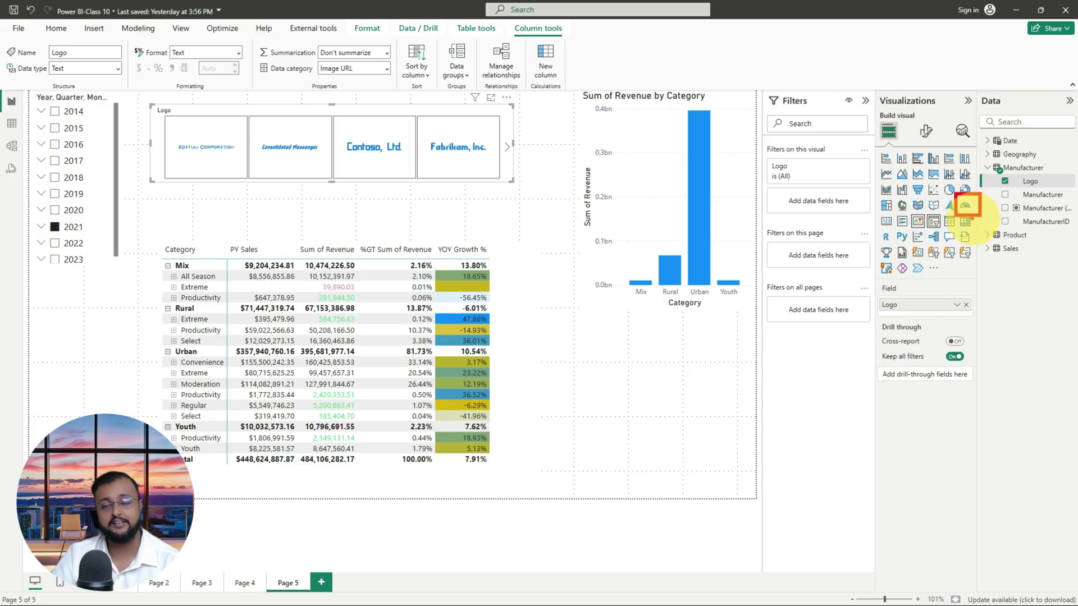
mouse_move(847, 236)
mouse_down()
mouse_move(955, 206)
mouse_move(923, 197)
mouse_move(961, 205)
mouse_up()
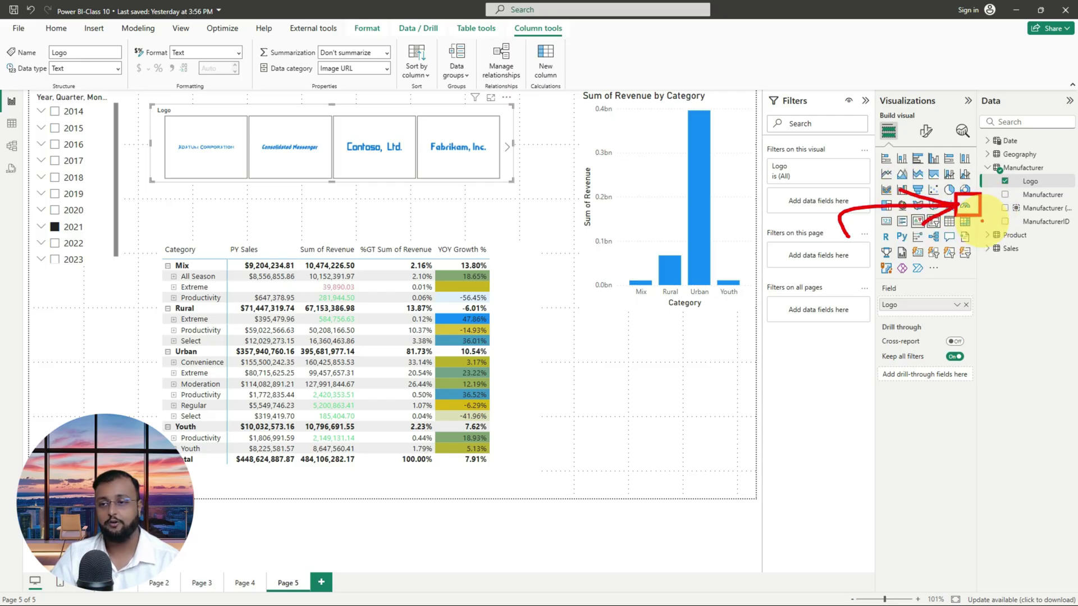
click(966, 206)
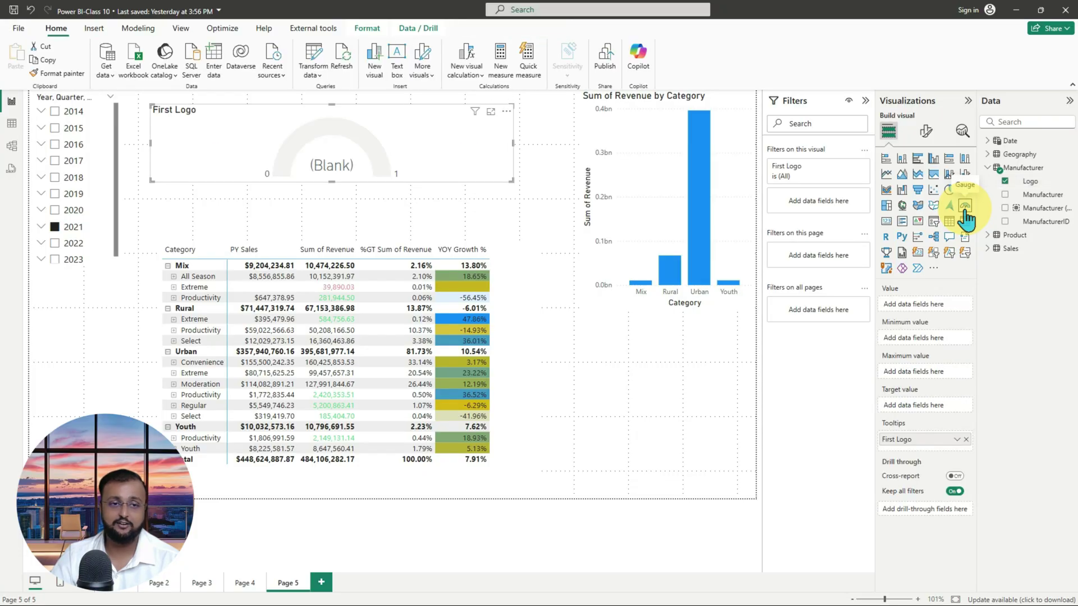
key(ctrl+z)
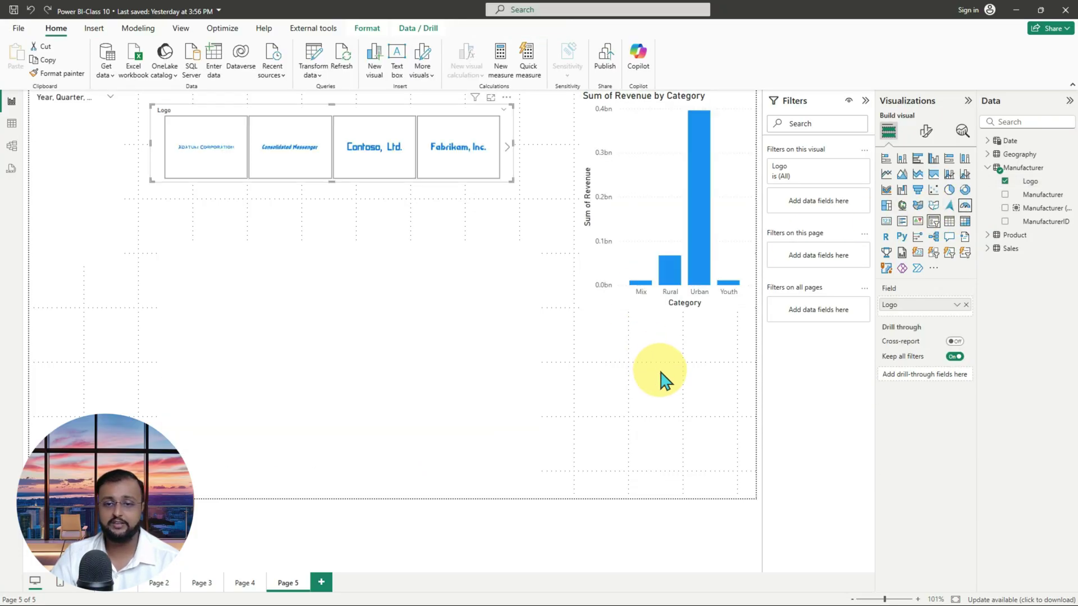
Add a gauge visual to the page, place it below the column chart beside the matrix, and make it taller
click(962, 205)
drag(111, 397, 613, 418)
drag(595, 268, 703, 377)
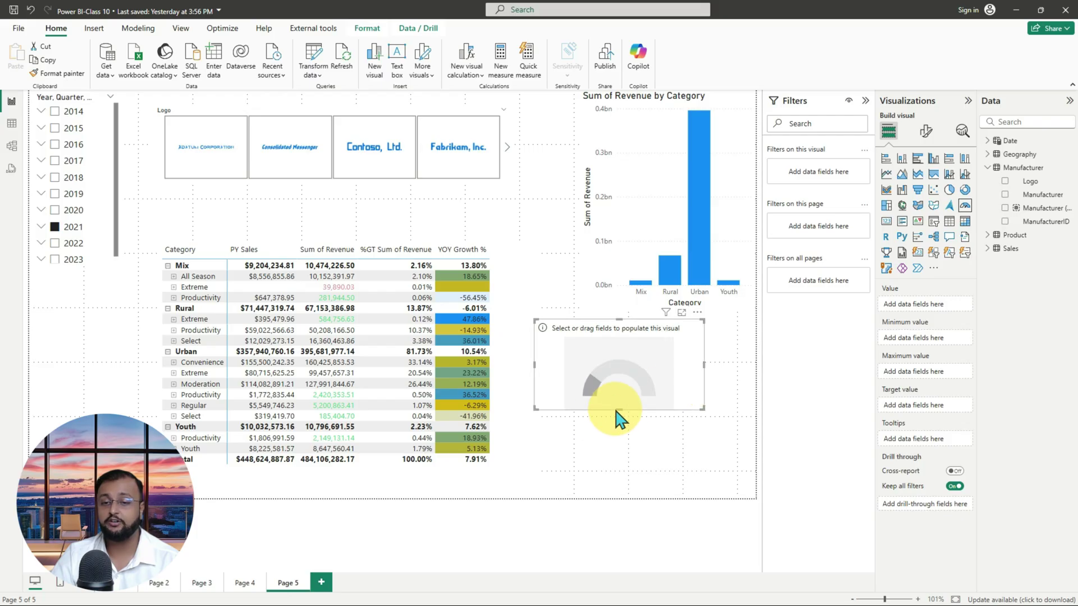
drag(618, 409, 615, 442)
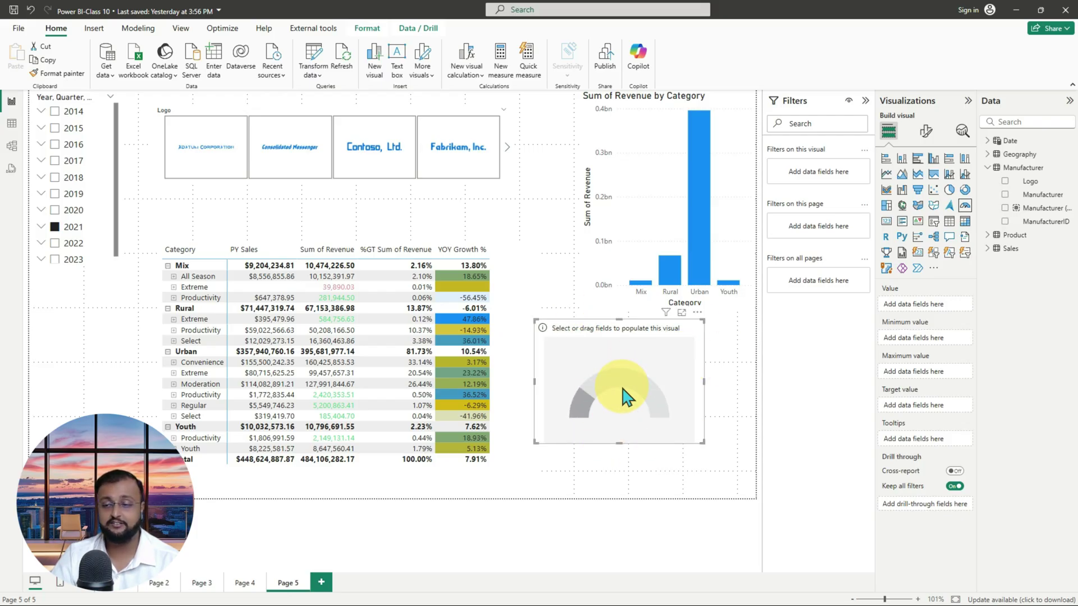
Assign Revenue from the Sales table as the gauge's value
click(986, 236)
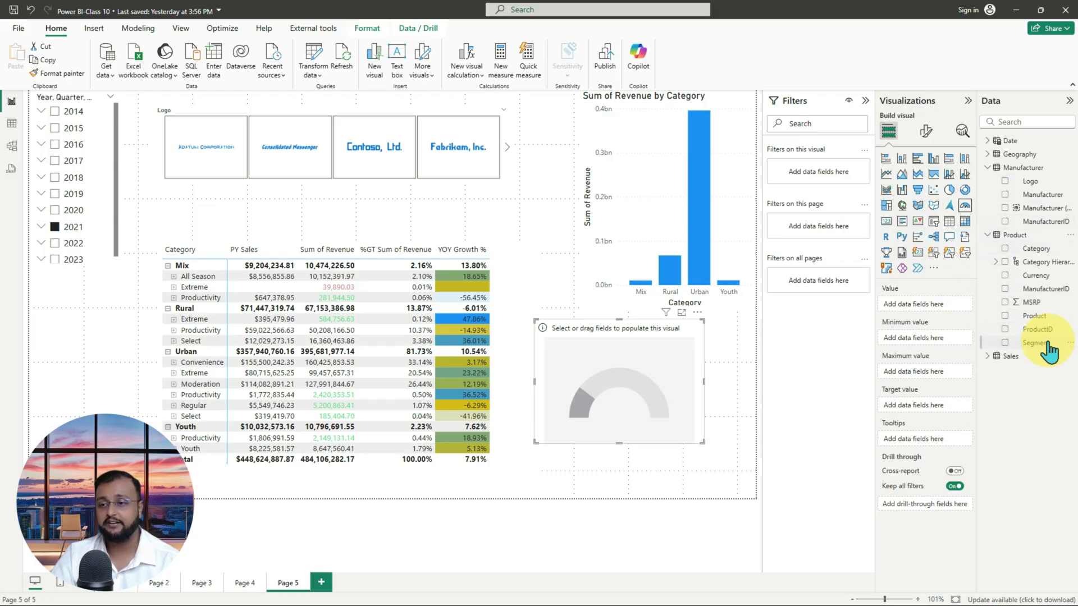
click(987, 356)
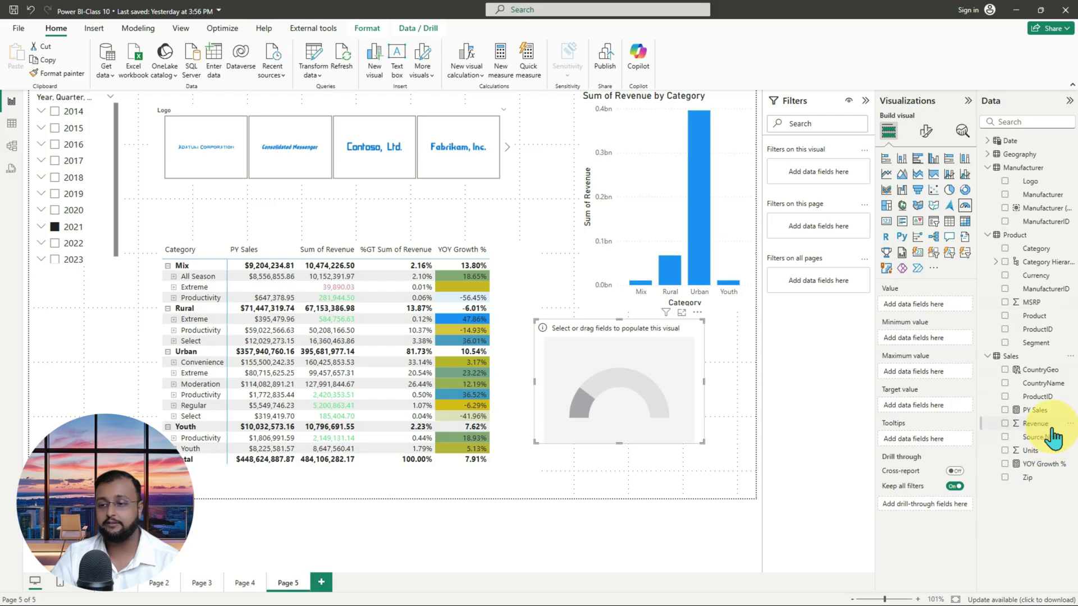
drag(1046, 428, 953, 313)
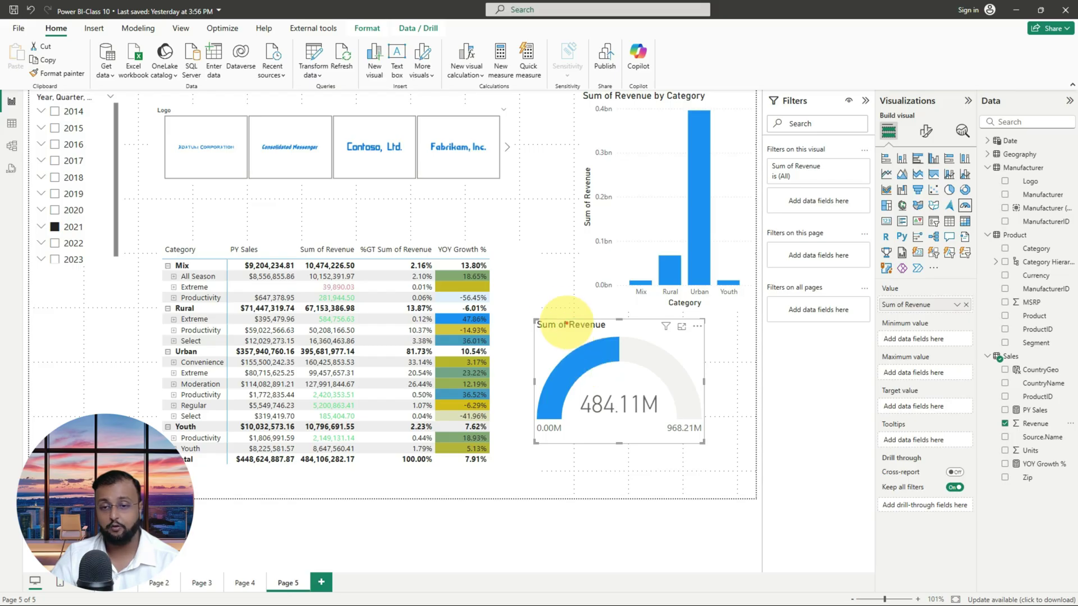
Assign PY Sales from the Sales table as the target value of the revenue gauge
drag(528, 308, 727, 452)
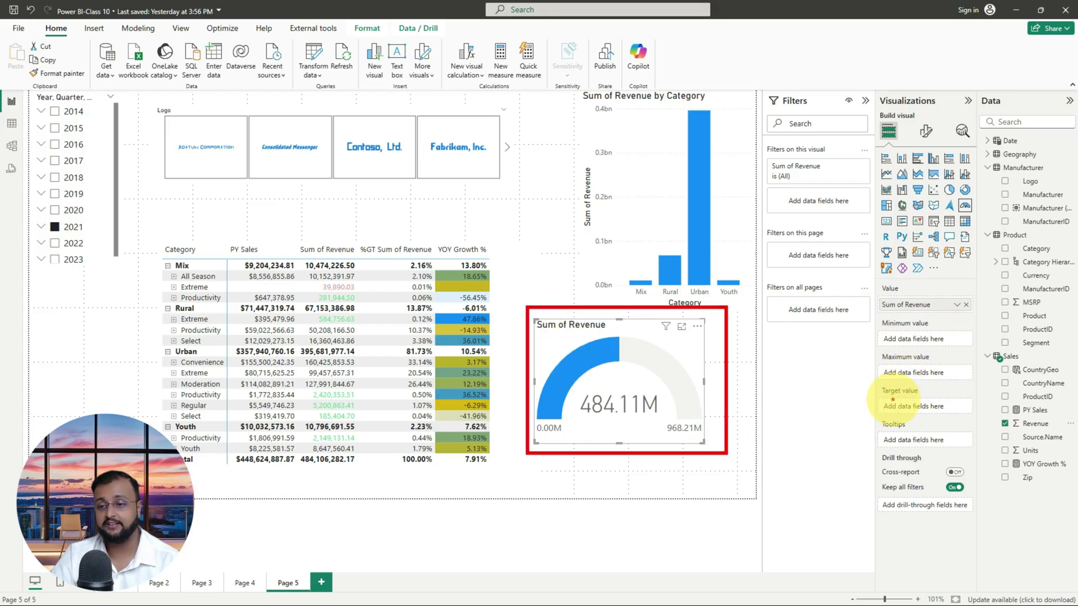
mouse_move(885, 382)
mouse_down()
mouse_move(856, 407)
mouse_move(969, 371)
mouse_move(881, 385)
mouse_up()
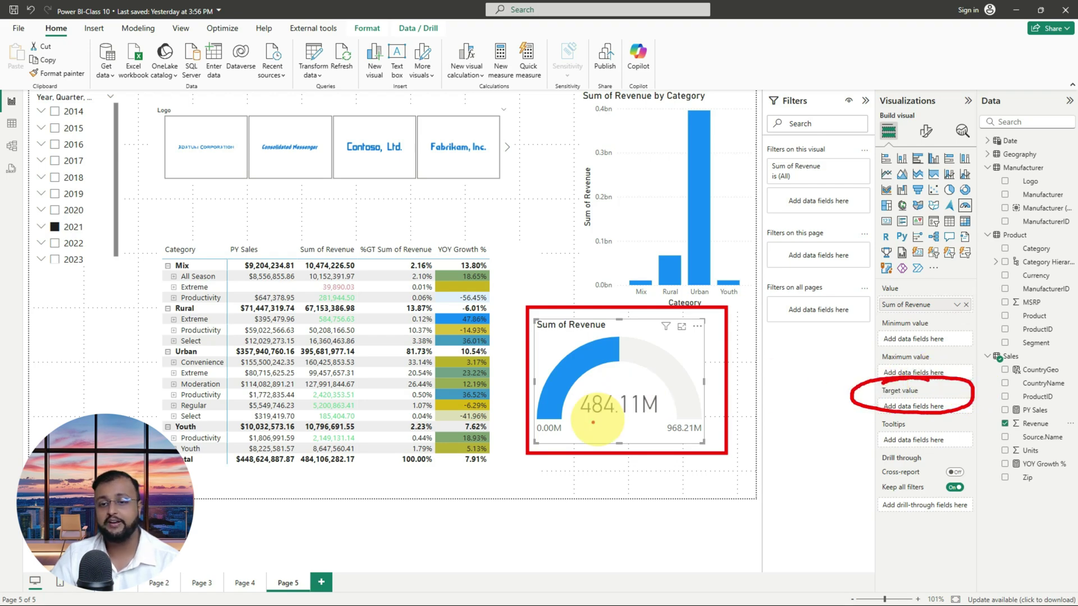
drag(588, 335, 612, 370)
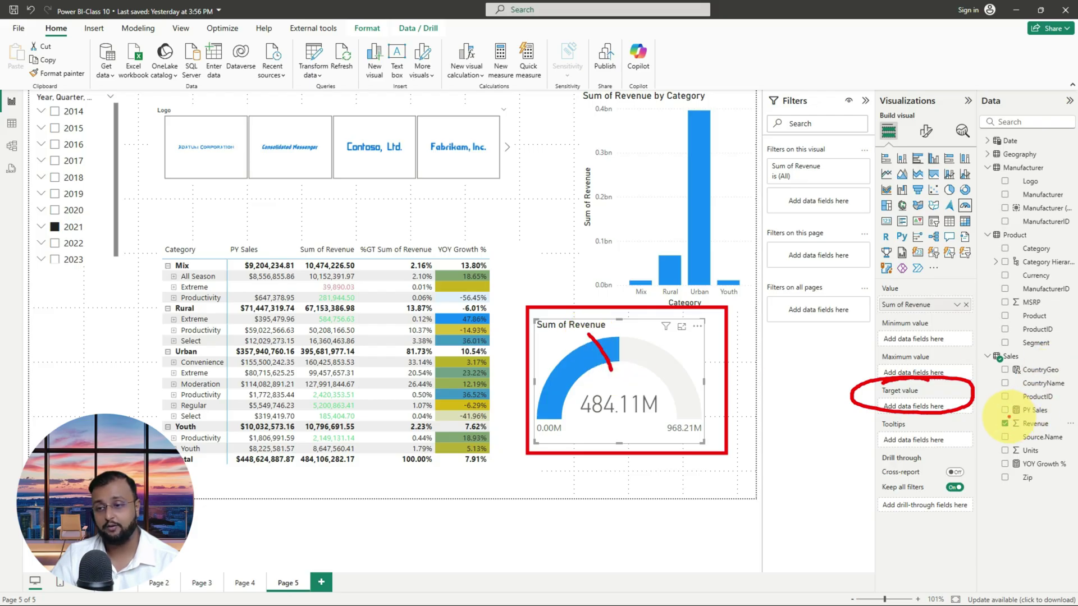
mouse_move(1050, 404)
mouse_down()
mouse_move(1004, 395)
mouse_move(1005, 419)
mouse_move(1029, 418)
mouse_move(946, 418)
mouse_up()
key(Escape)
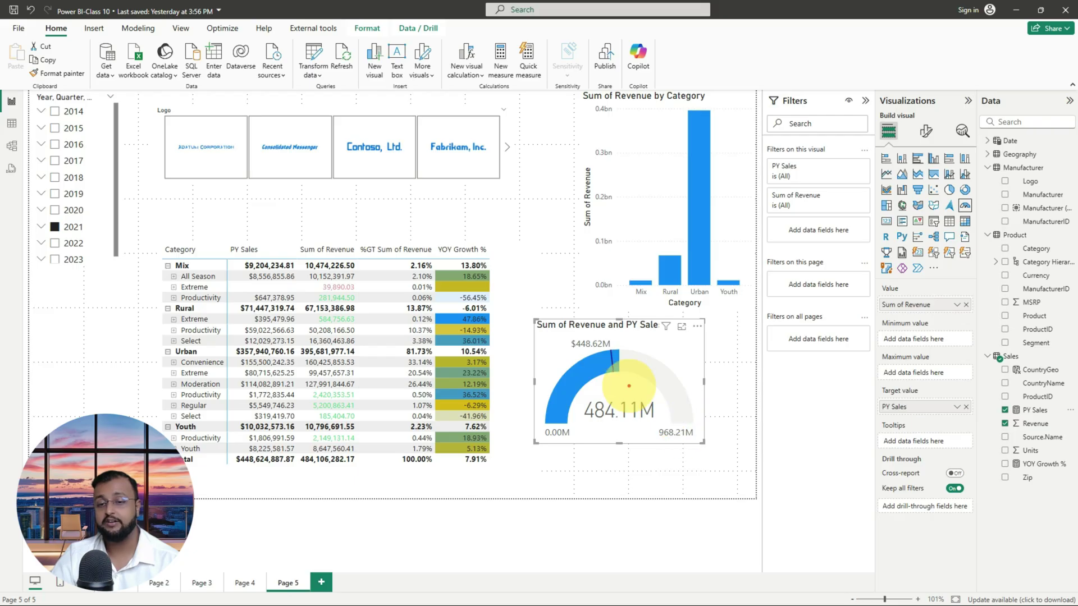
mouse_move(571, 354)
mouse_down()
mouse_move(612, 355)
mouse_move(625, 332)
mouse_move(563, 330)
mouse_move(561, 354)
mouse_move(612, 352)
mouse_up()
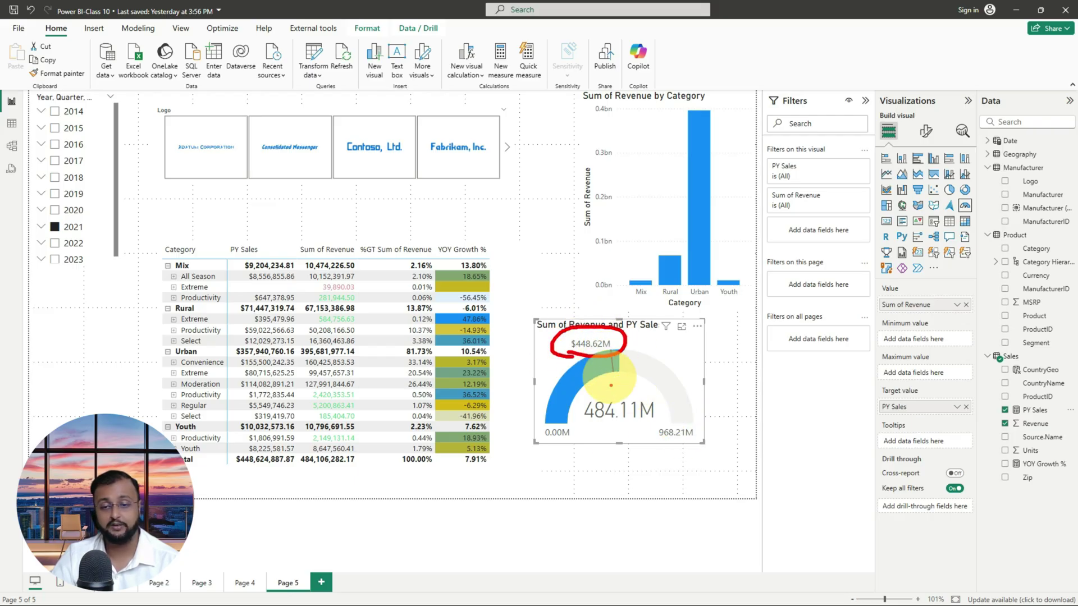
drag(639, 425, 589, 427)
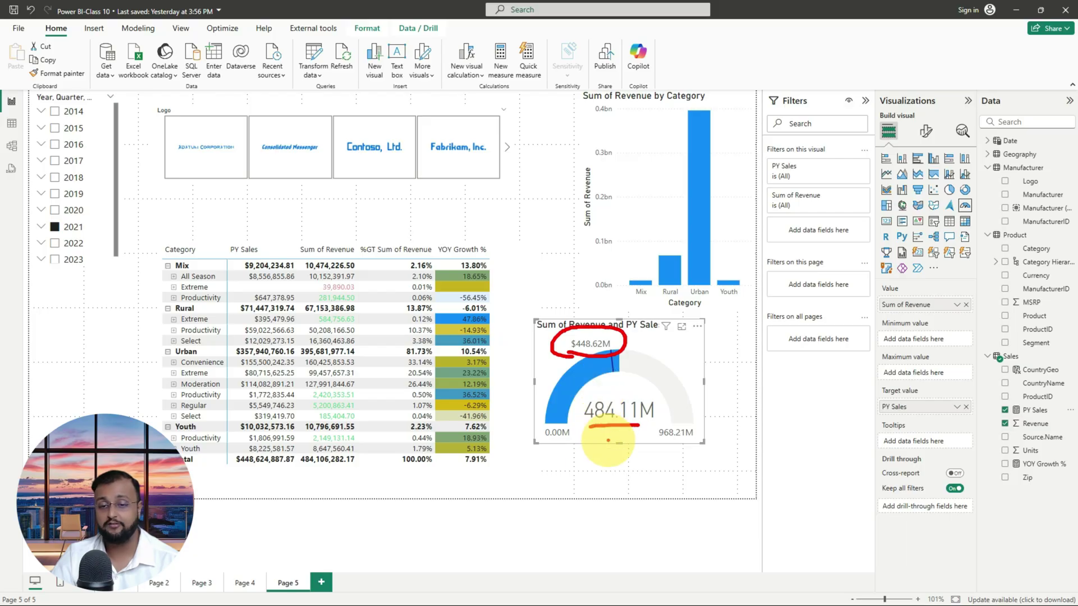
mouse_move(586, 463)
mouse_down()
mouse_move(595, 474)
mouse_move(639, 447)
mouse_up()
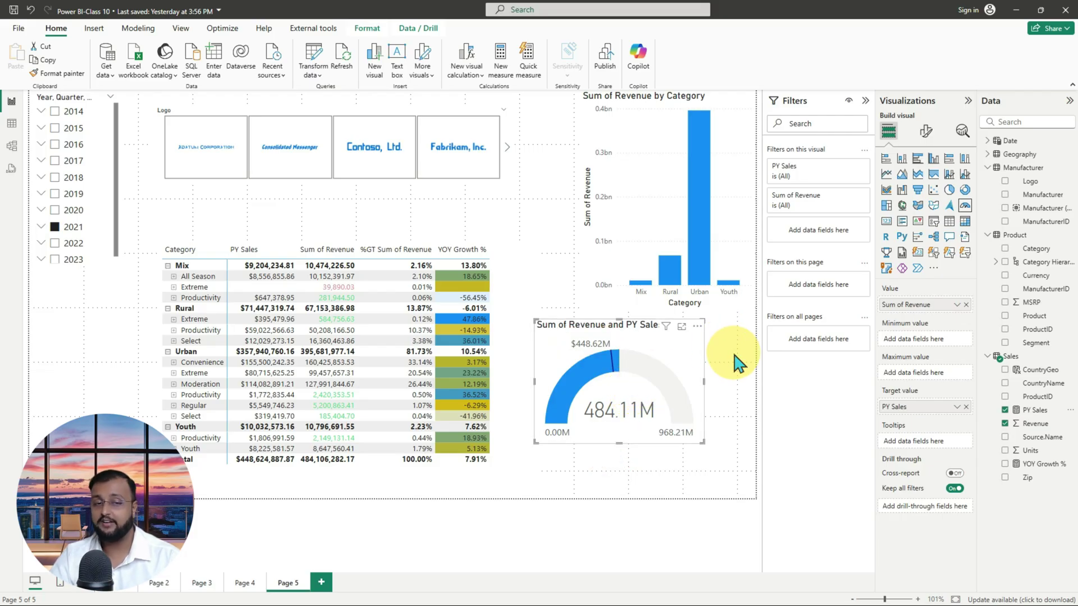
click(738, 364)
Move the logo slicer slightly up and over so it sits next to the date slicer
click(339, 124)
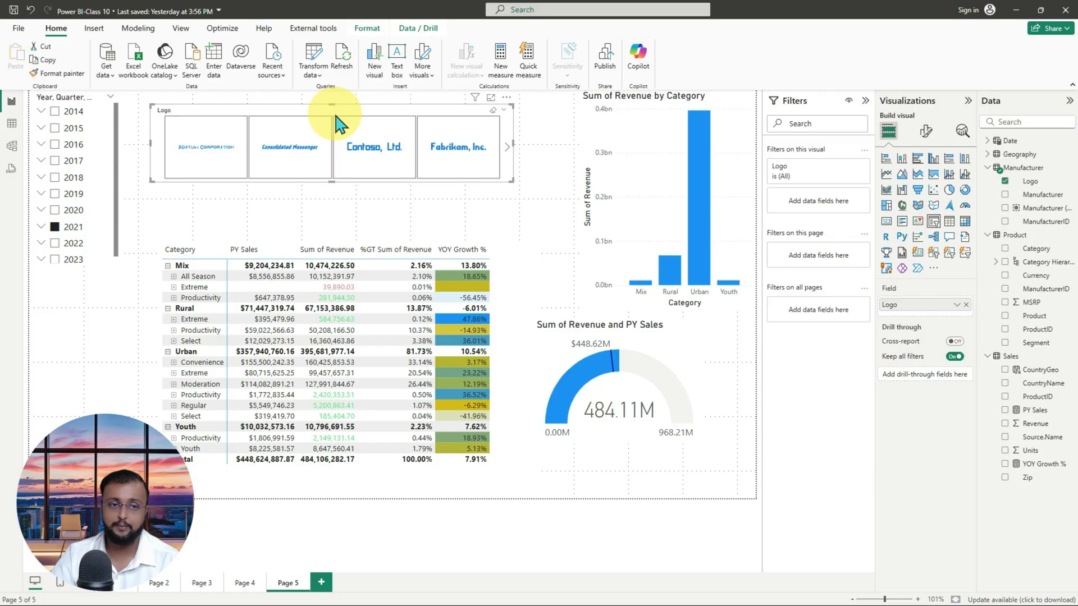
drag(116, 120, 124, 241)
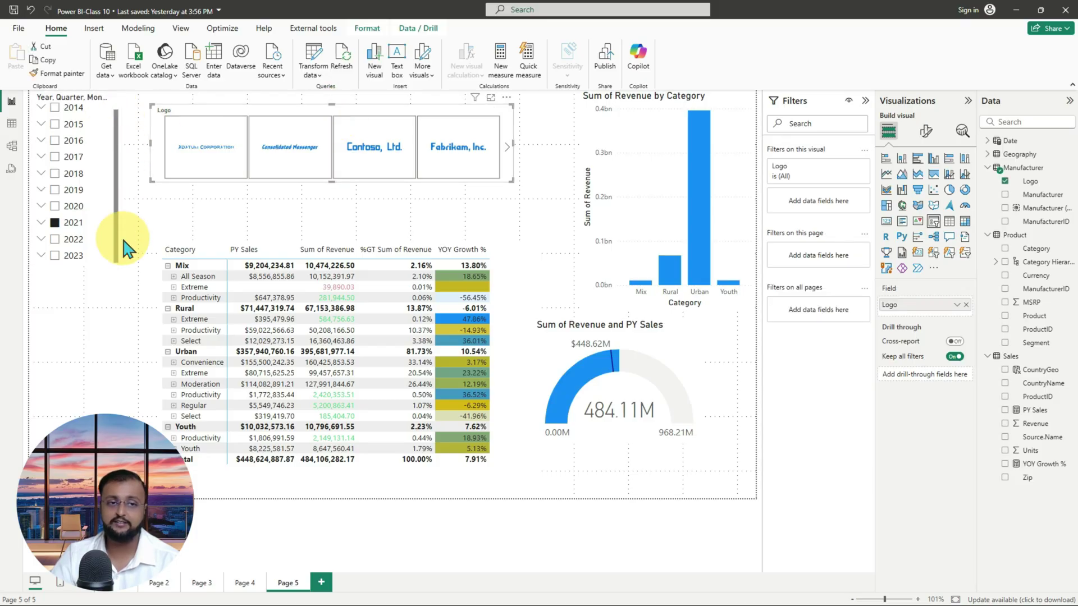
drag(303, 110, 287, 100)
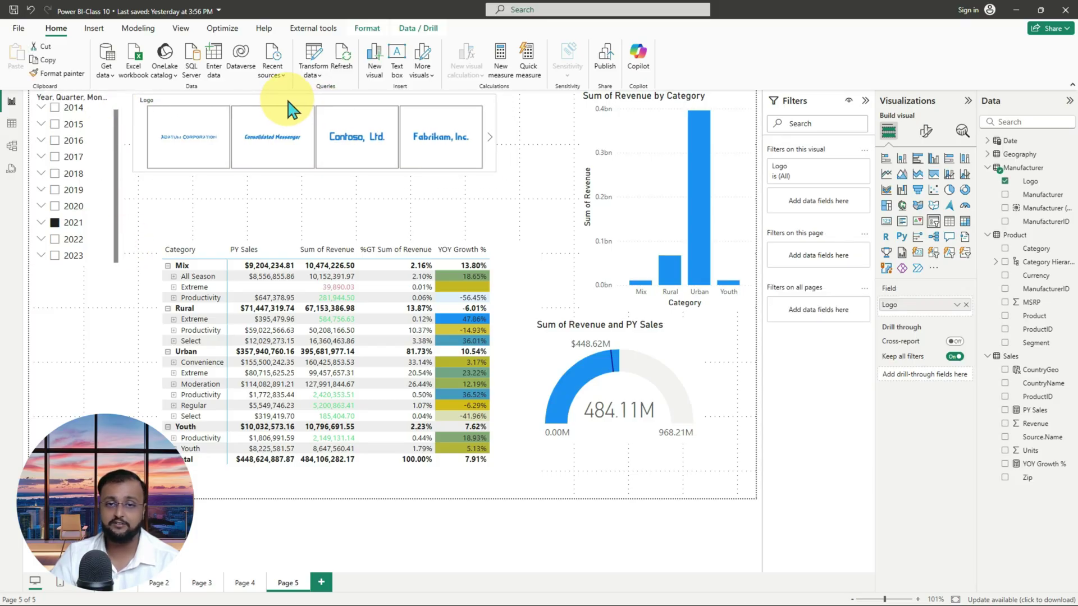
click(123, 139)
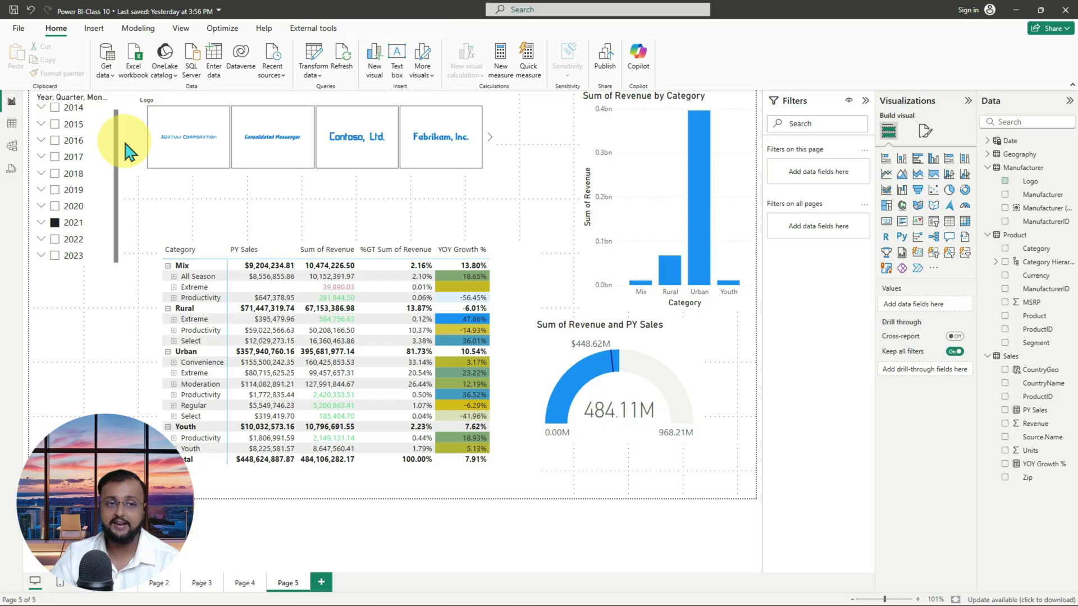
Change the date slicer's style from a vertical list to Dropdown
click(117, 143)
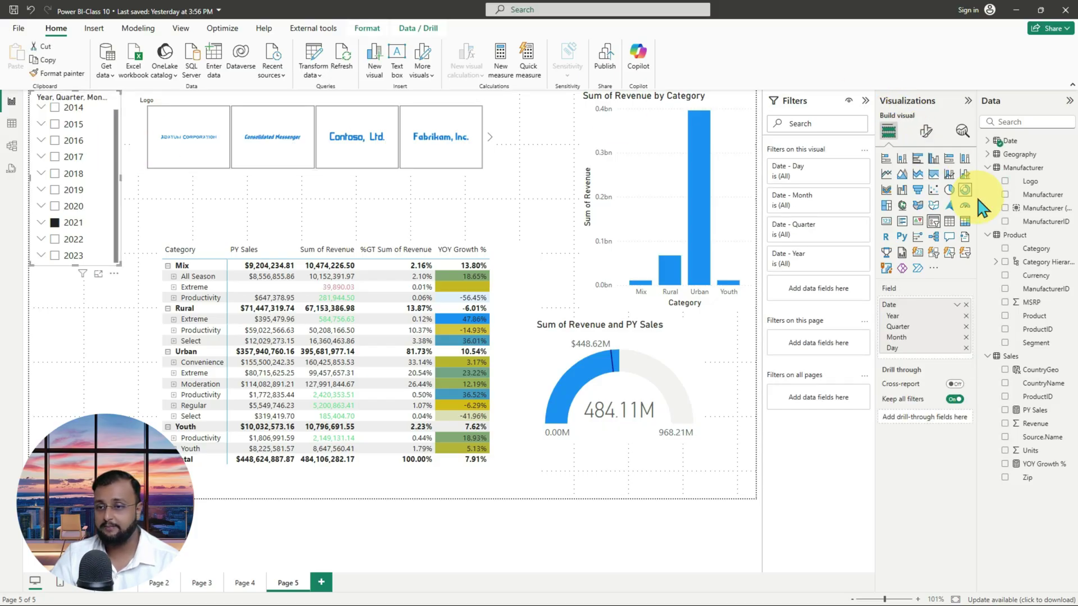
click(926, 131)
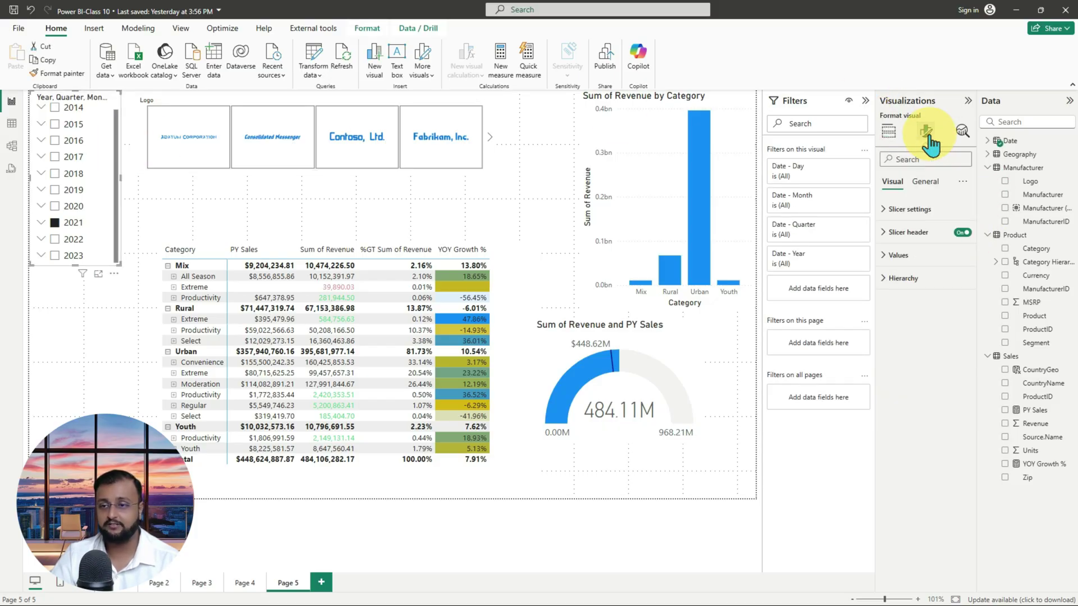
click(908, 212)
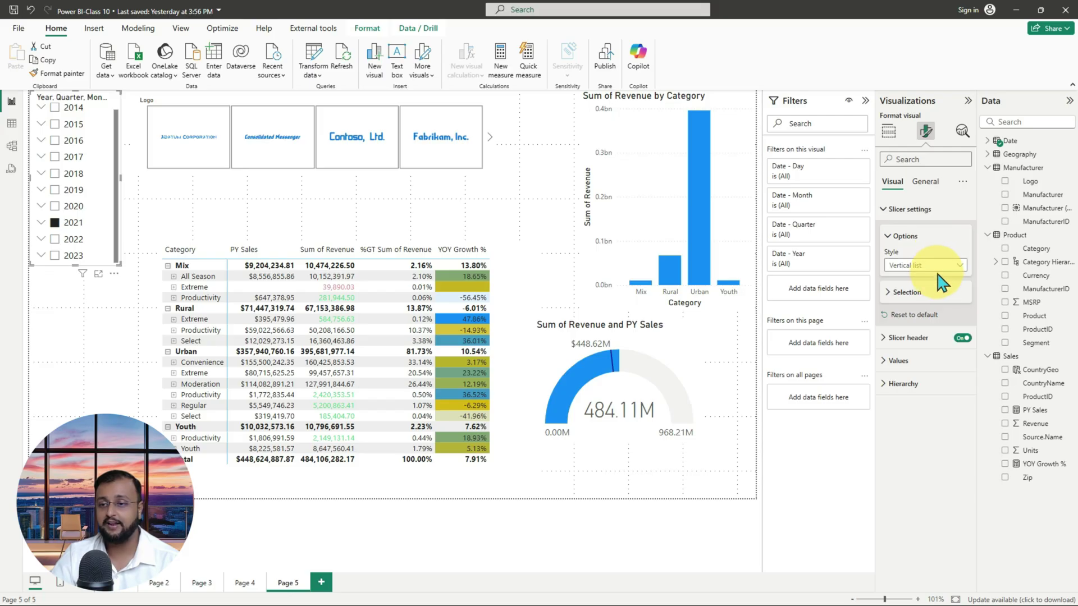
click(938, 265)
click(933, 293)
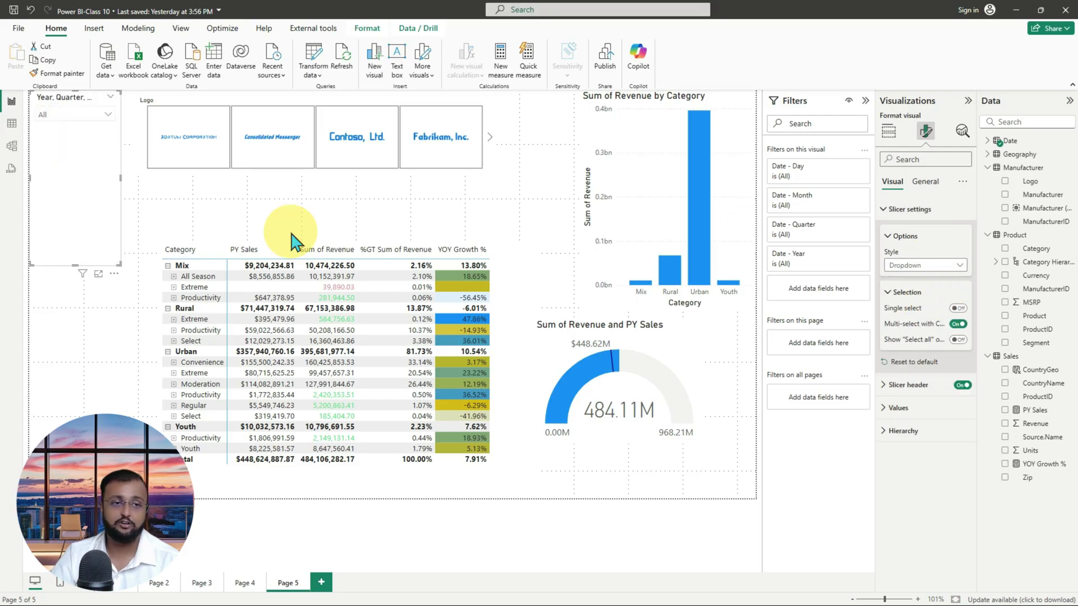
Shorten the date slicer and position it beside the logo tiles
drag(75, 264, 84, 218)
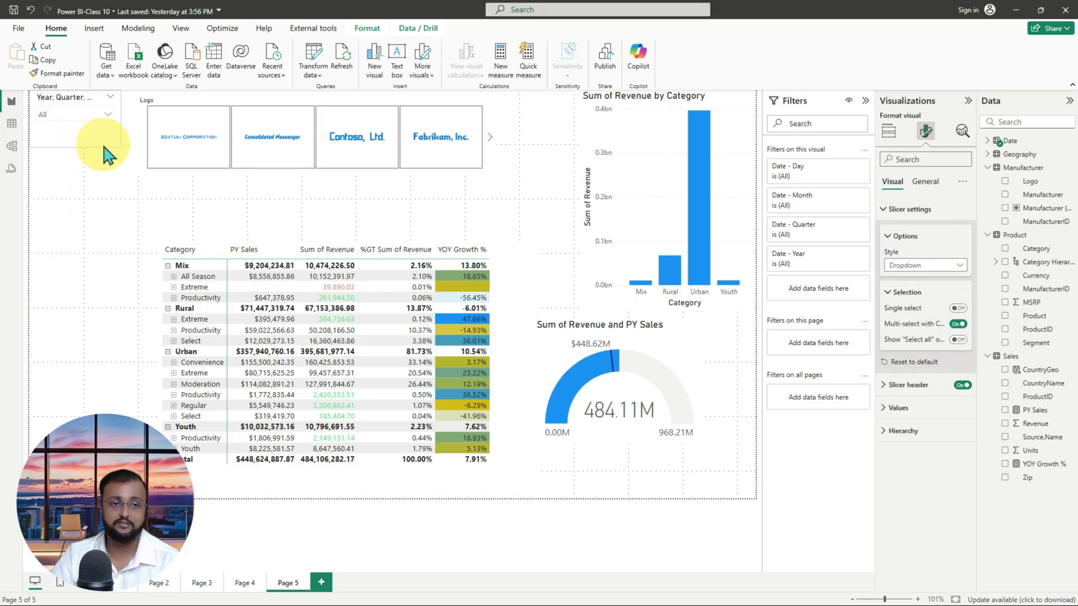
drag(103, 136, 133, 167)
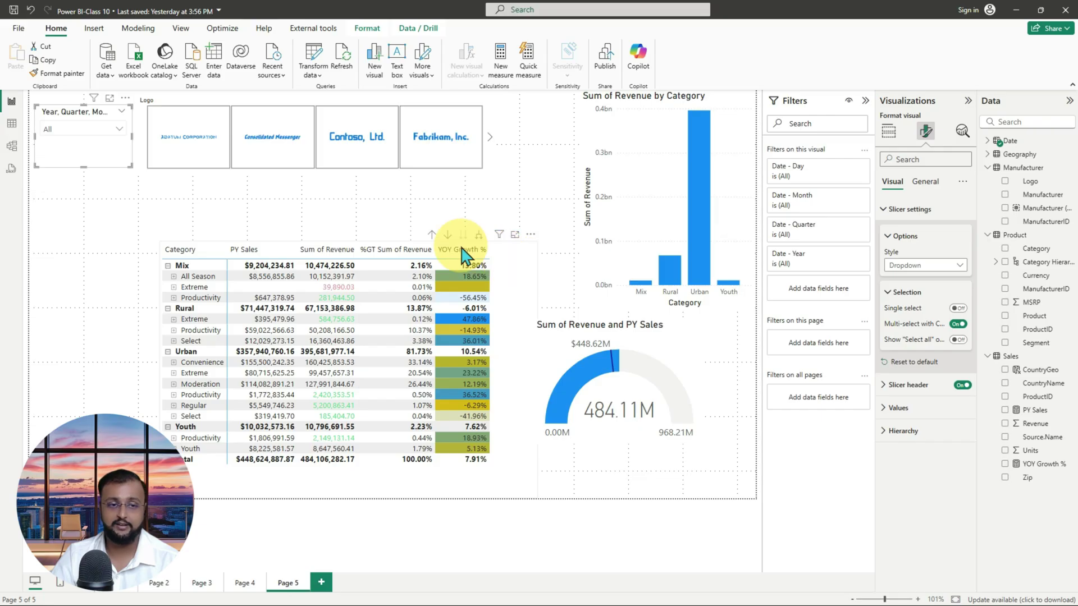
Move and enlarge the matrix directly below the slicers and widen its PY Sales, Sum of Revenue and %GT Sum of Revenue columns
drag(461, 256, 396, 210)
drag(409, 441, 486, 454)
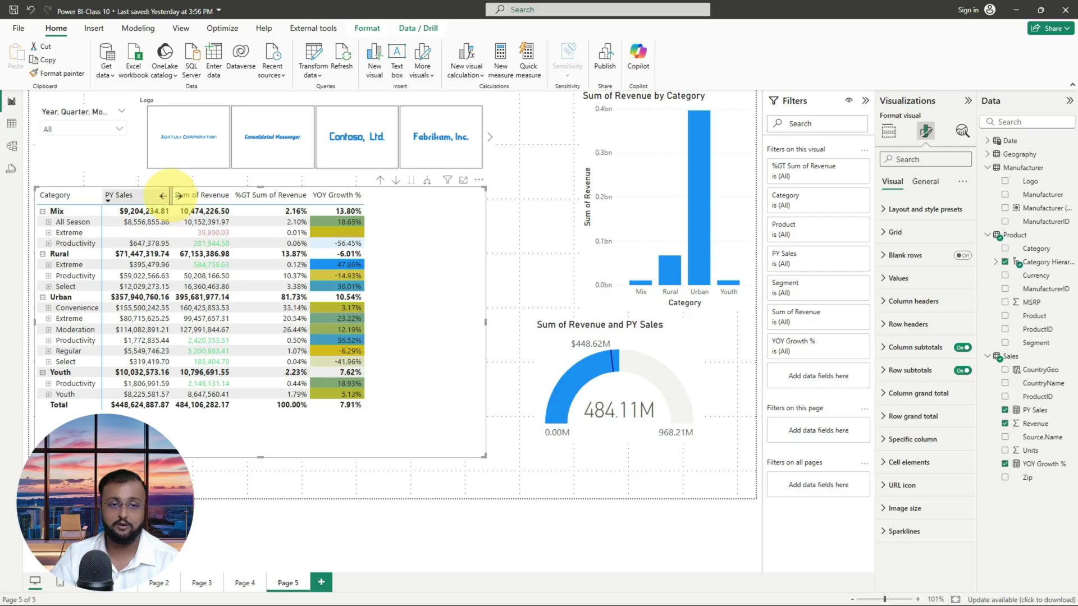
drag(170, 196, 319, 197)
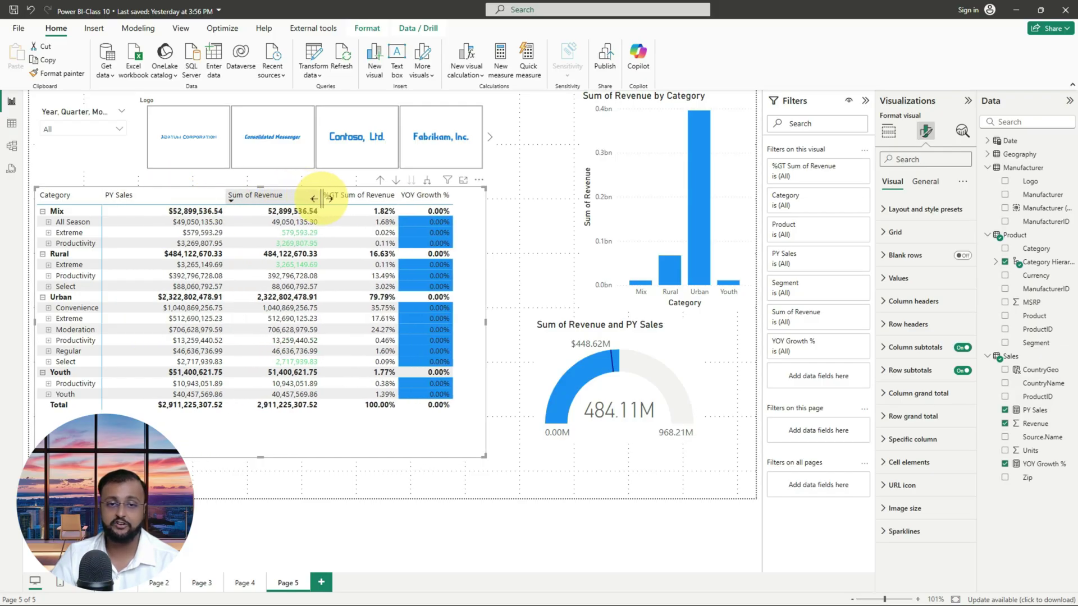
drag(397, 200, 416, 200)
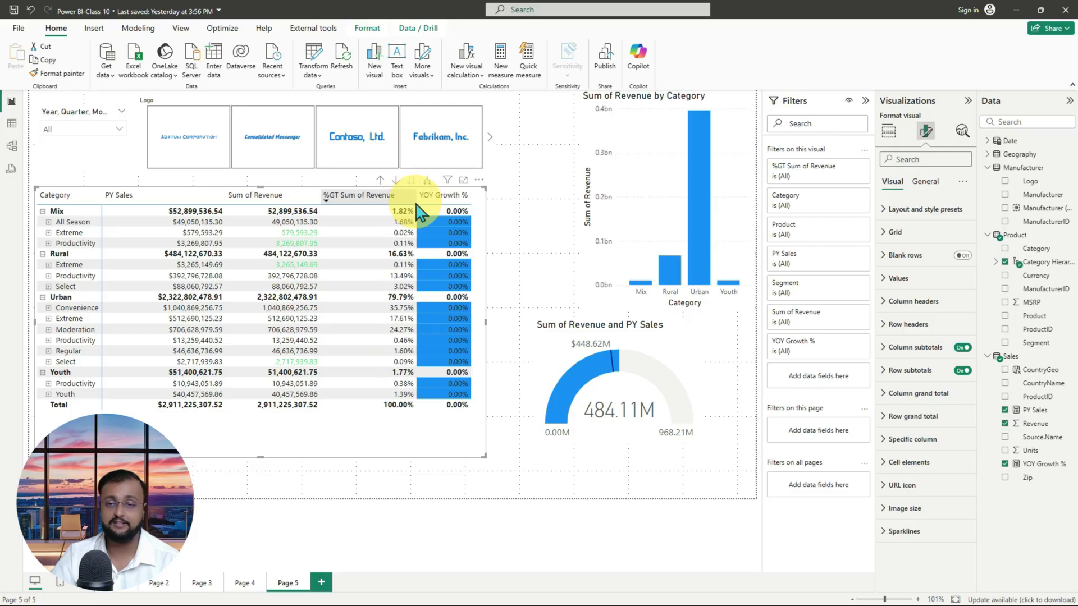
Place the column chart next to the logo slicer with the gauge beneath it, and widen both almost to the page edge
click(640, 147)
drag(643, 147, 571, 165)
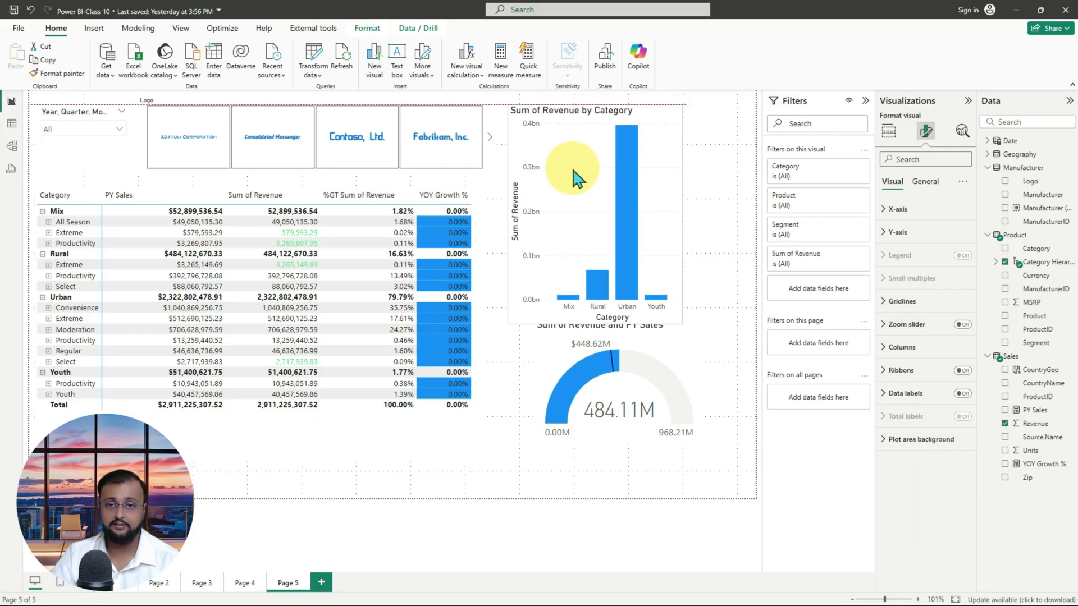
drag(682, 216, 746, 214)
drag(592, 401, 566, 423)
drag(677, 403, 746, 398)
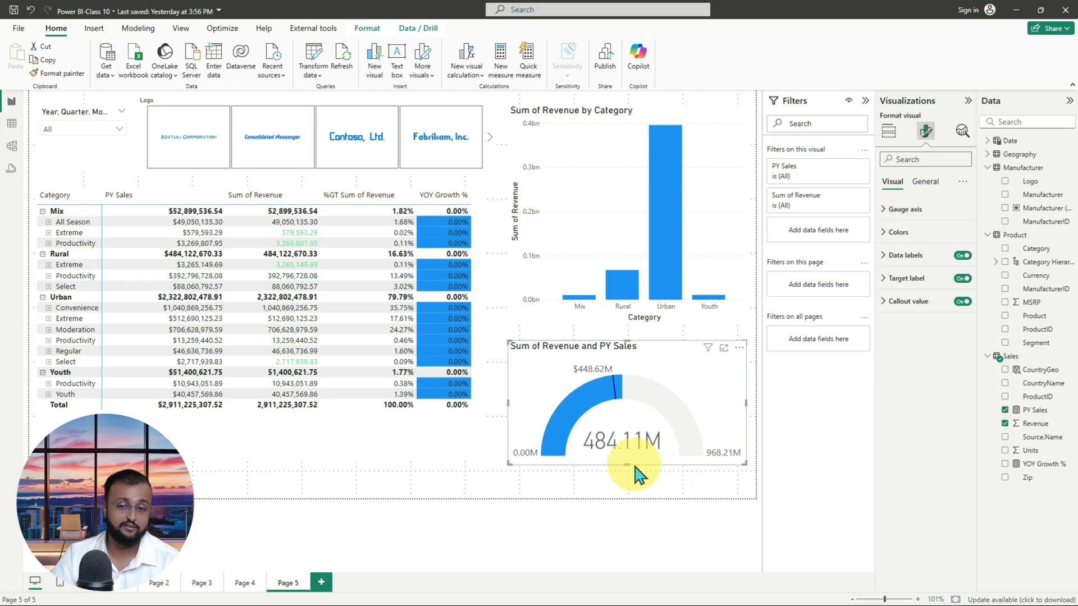
Extend the matrix downward to align with the bottom edge of the gauge and save the report
click(240, 442)
drag(258, 457, 257, 463)
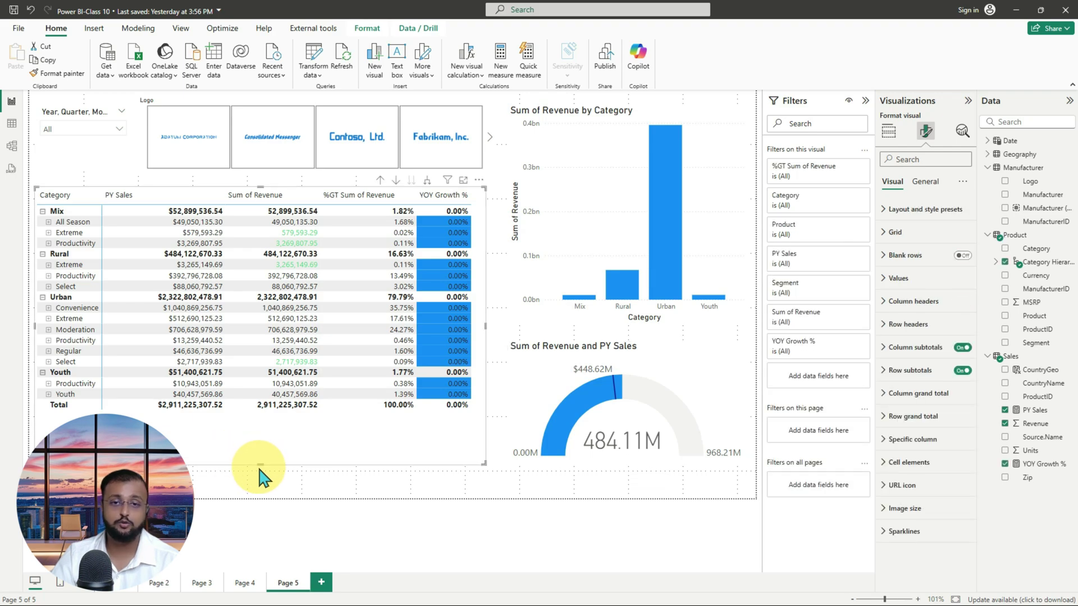
click(256, 477)
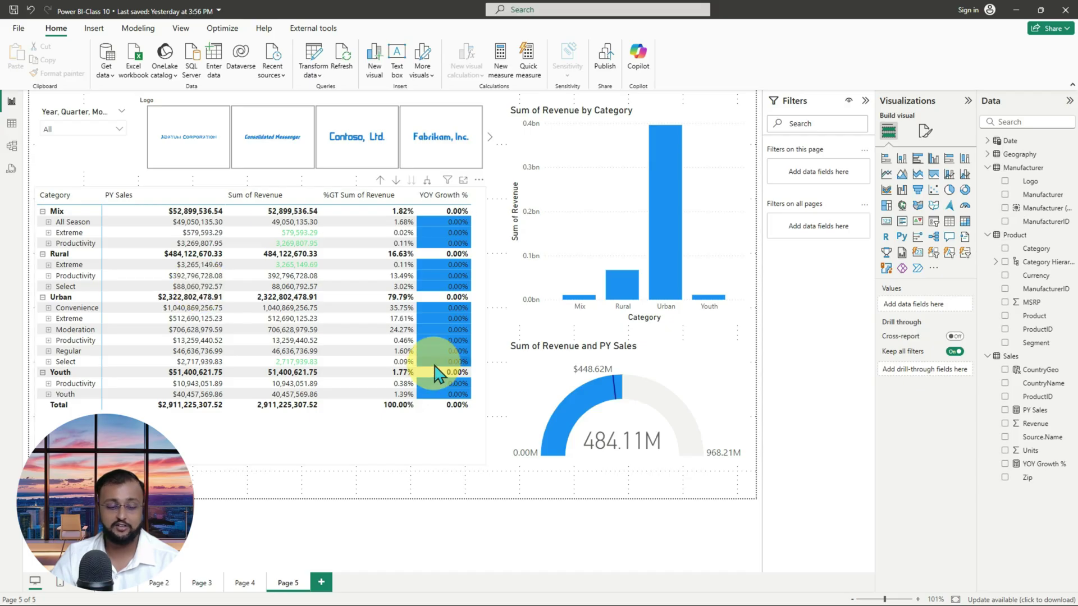
mouse_move(445, 286)
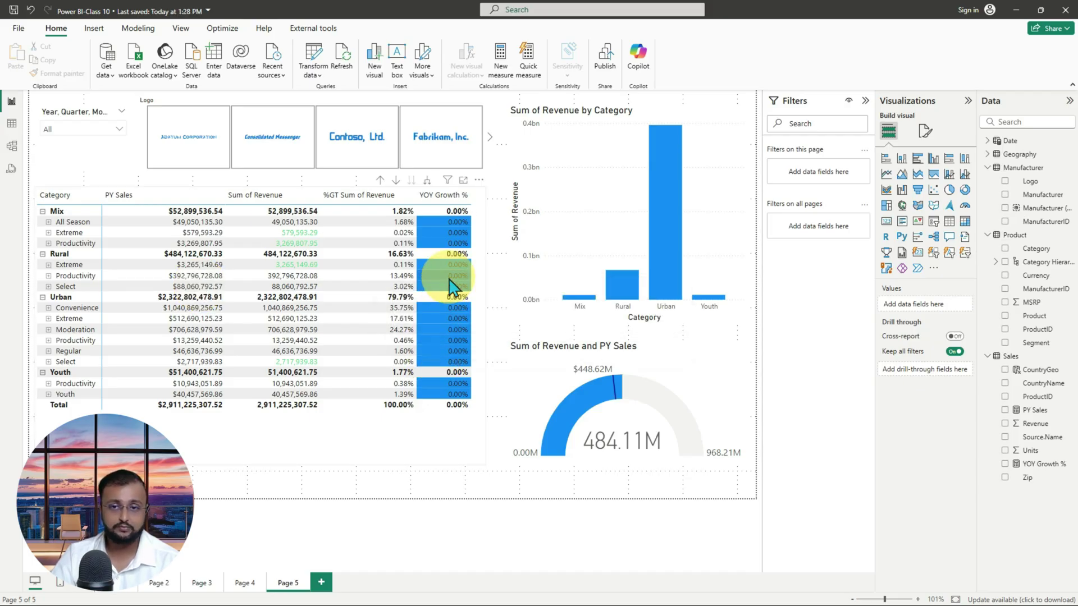
Test the logo slicer by filtering the page by Consolidated Messenger and clearing the selection
click(254, 149)
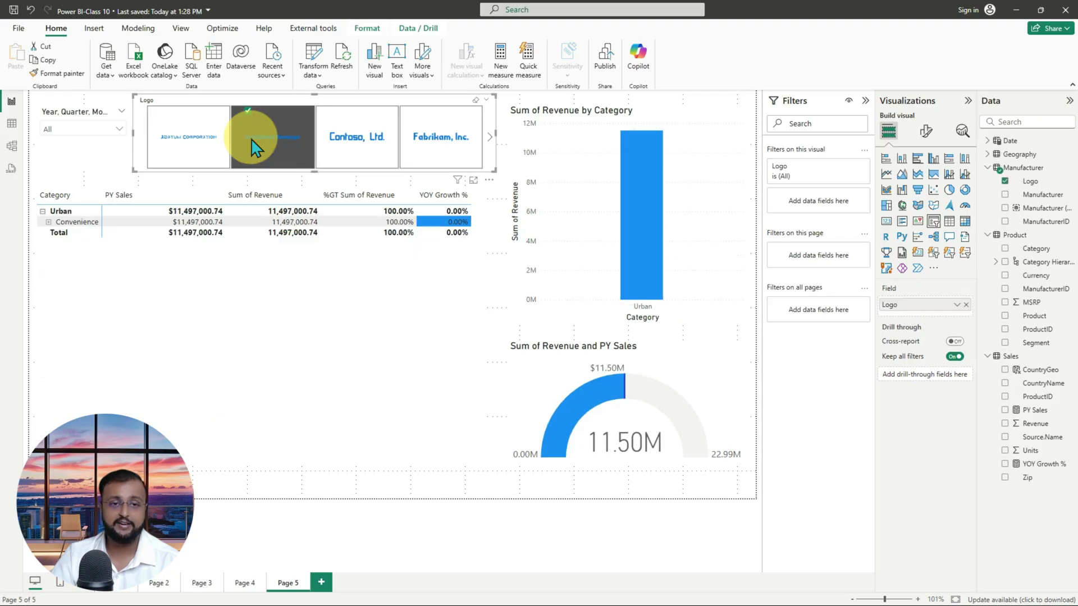
click(254, 149)
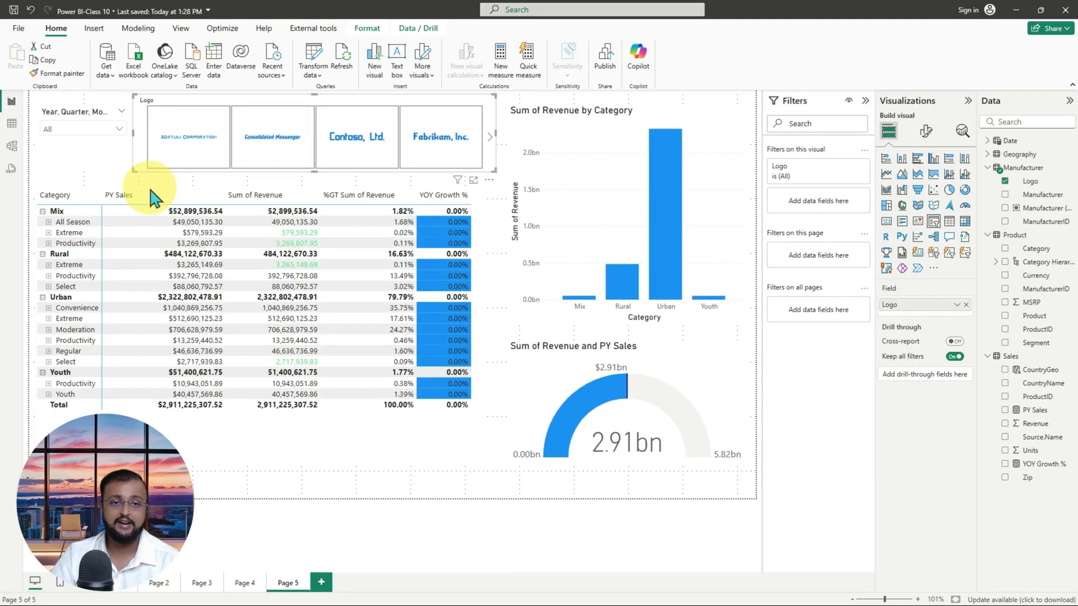
Filter the page to the year 2021 with the date dropdown slicer
click(86, 130)
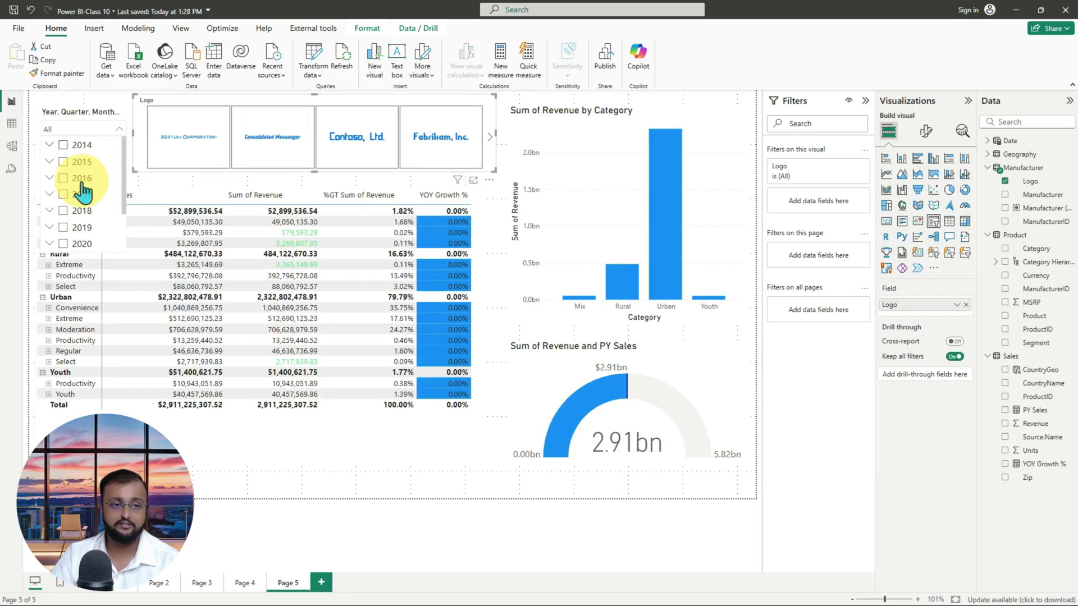
click(63, 209)
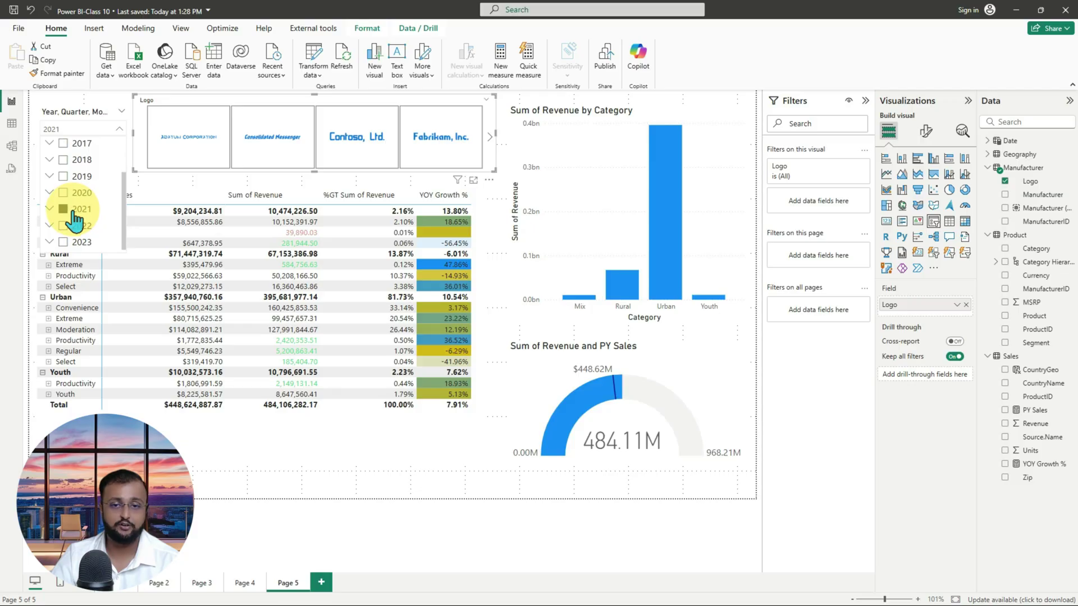
click(331, 476)
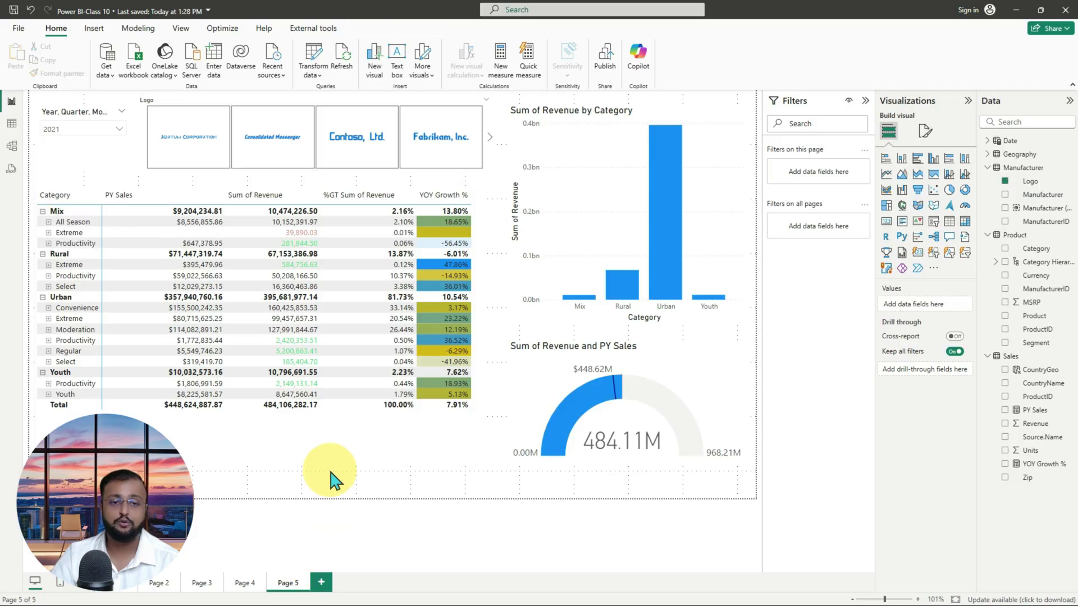
Find the shadow setting for the matrix and turn the shadow effect on
click(258, 433)
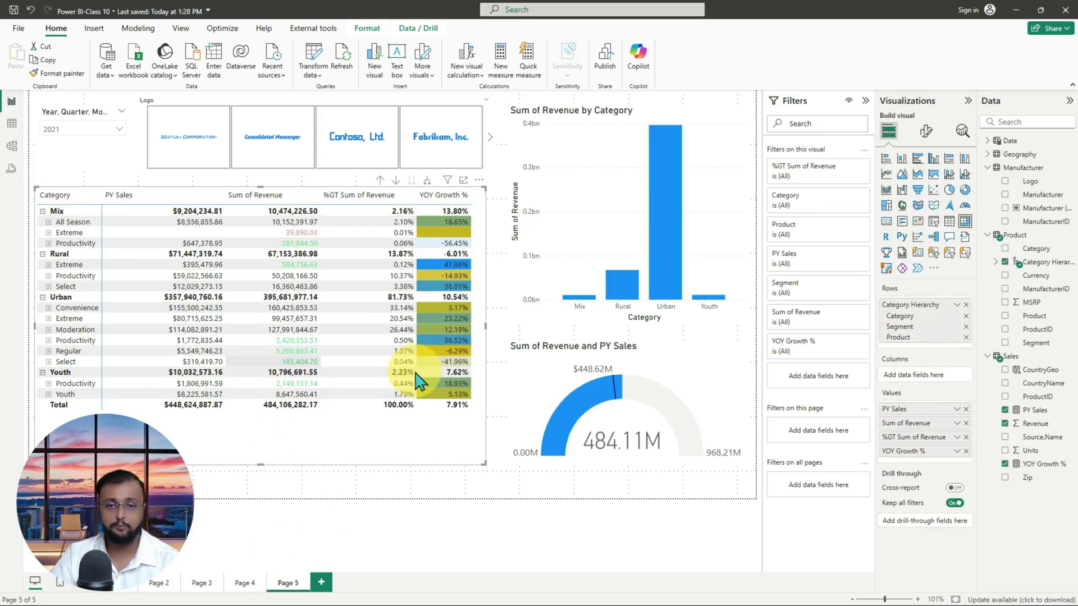
click(925, 132)
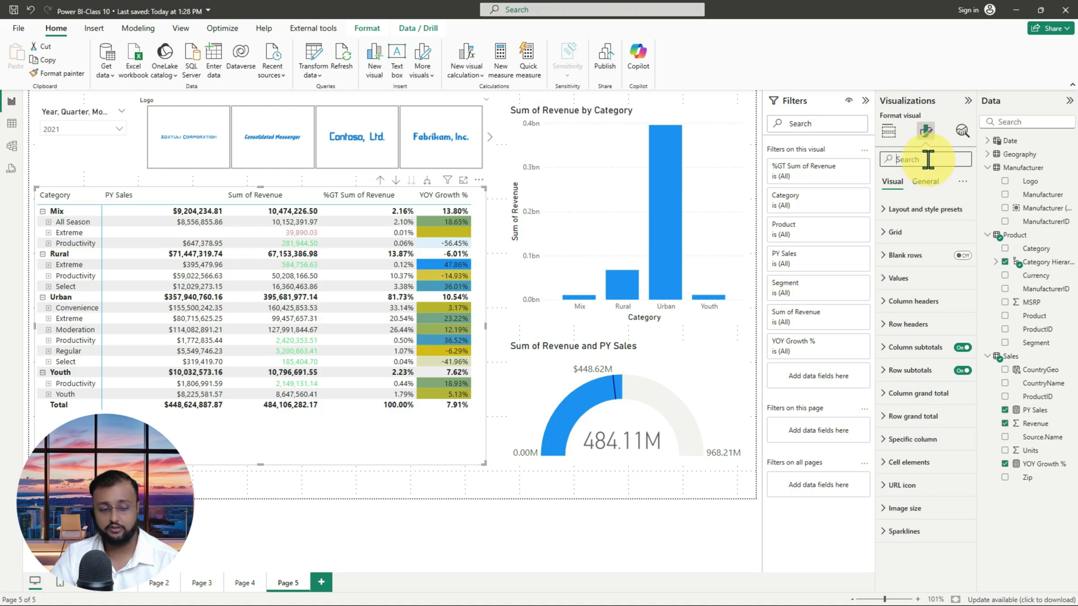
click(928, 160)
text(shad)
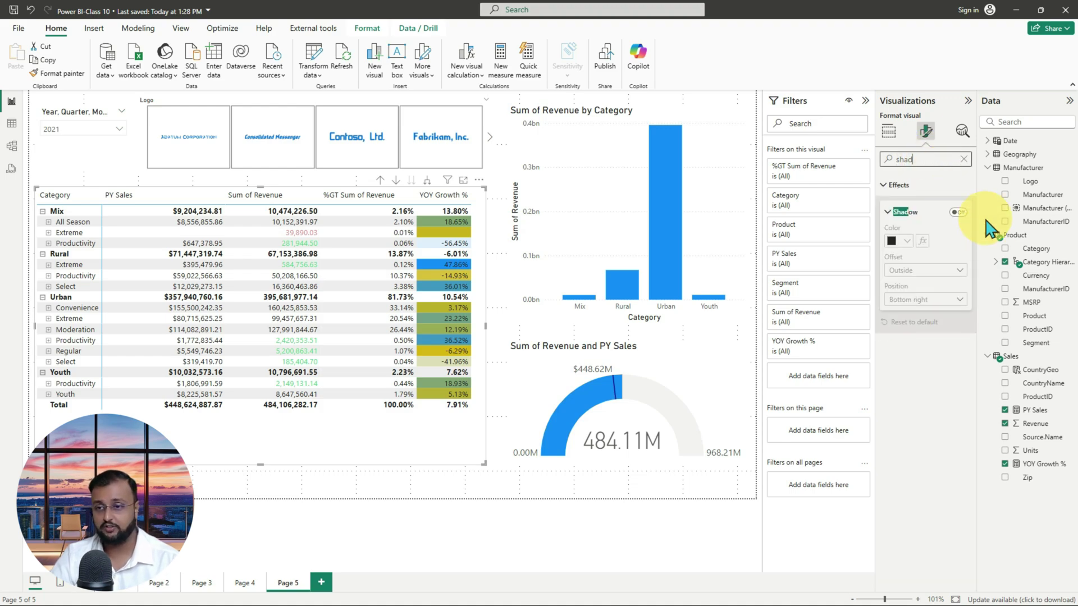
click(958, 213)
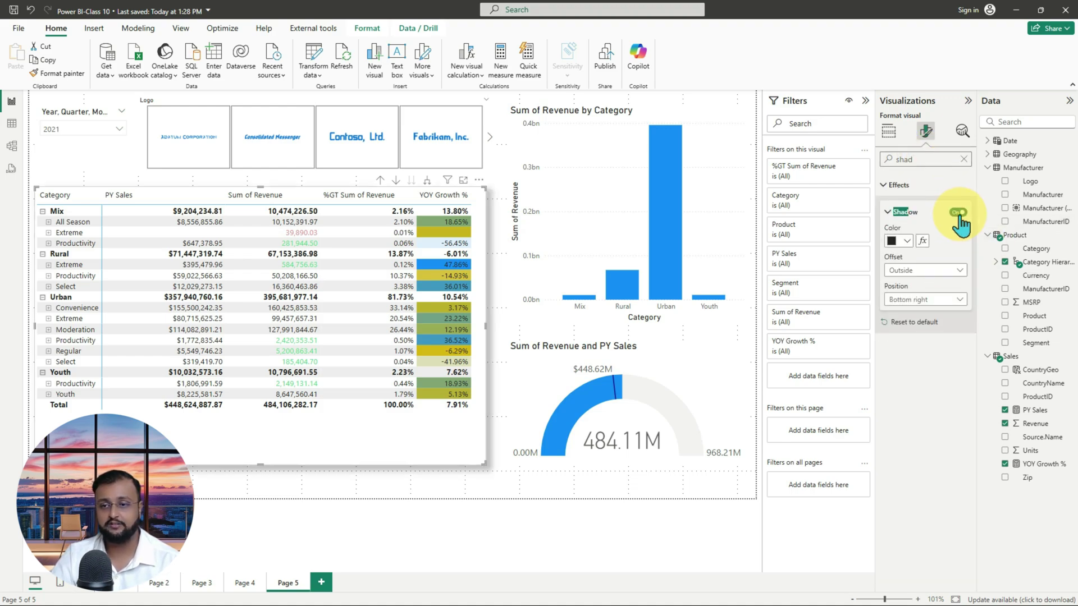
Keep the matrix shadow's offset at Outside and set its position to Center
click(947, 271)
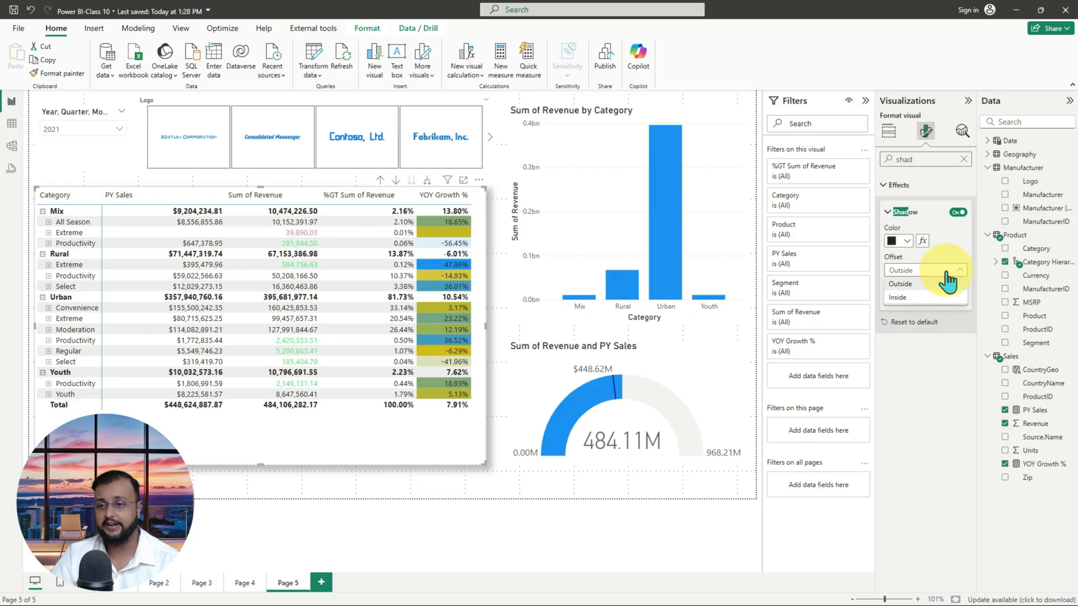
click(948, 282)
click(940, 300)
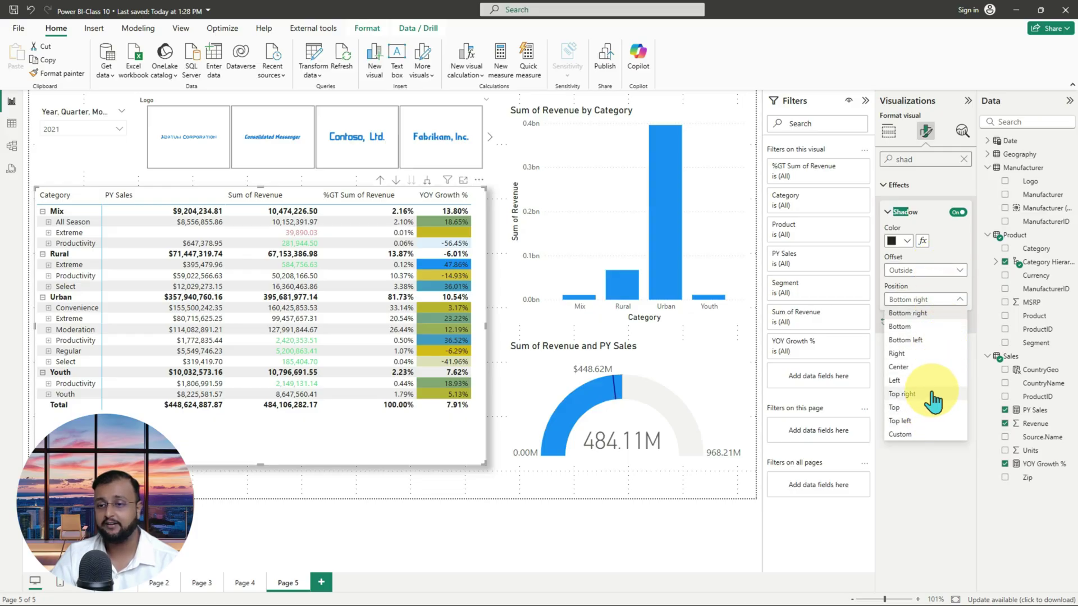
click(932, 368)
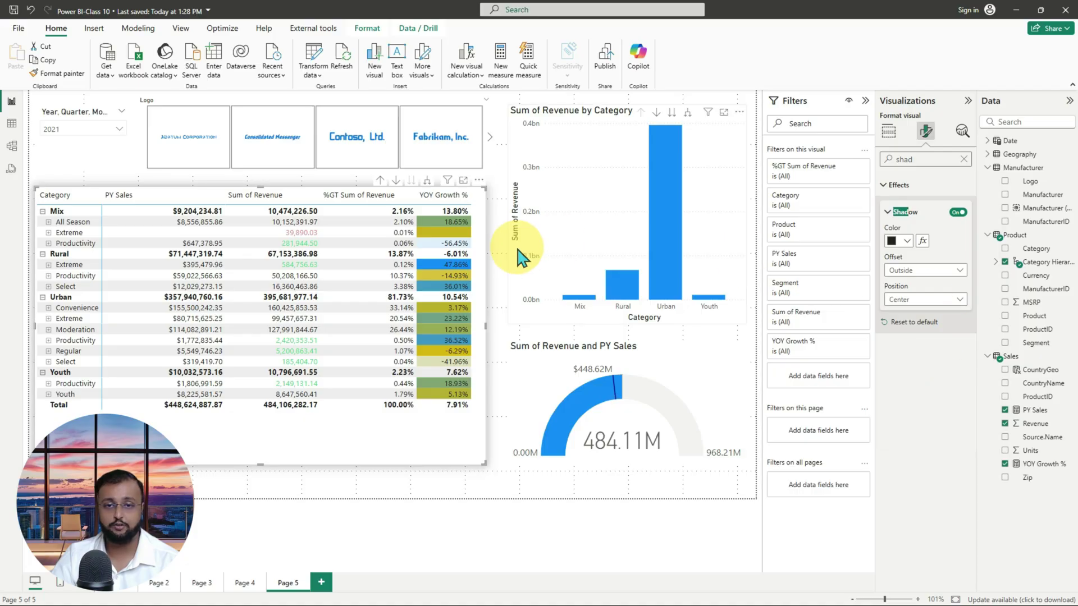
click(498, 231)
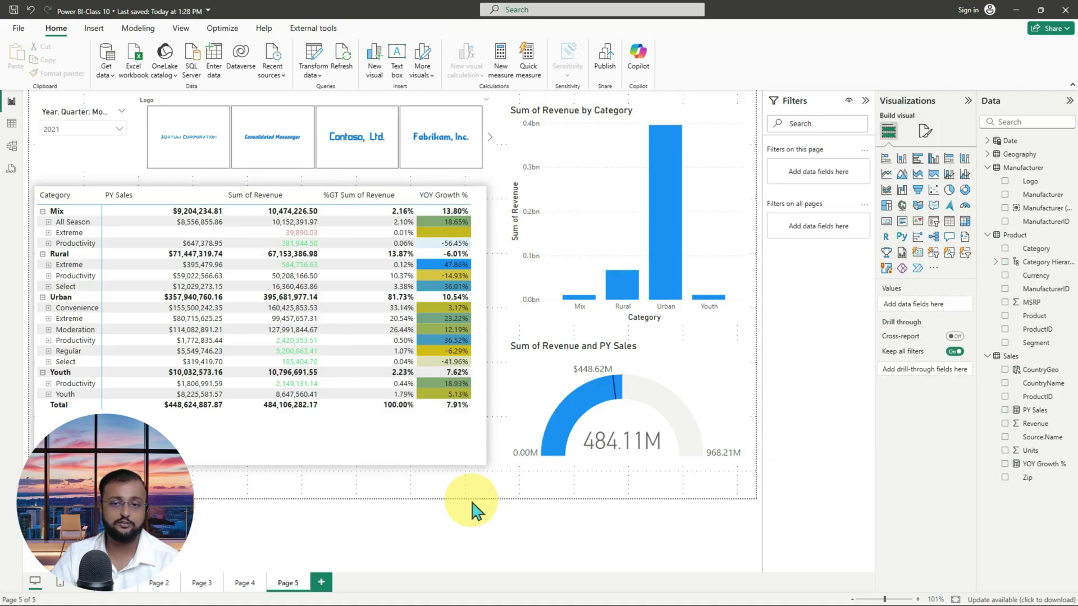
Search the format settings of the Sum of Revenue by Category chart for "sha" and turn its shadow on
click(391, 460)
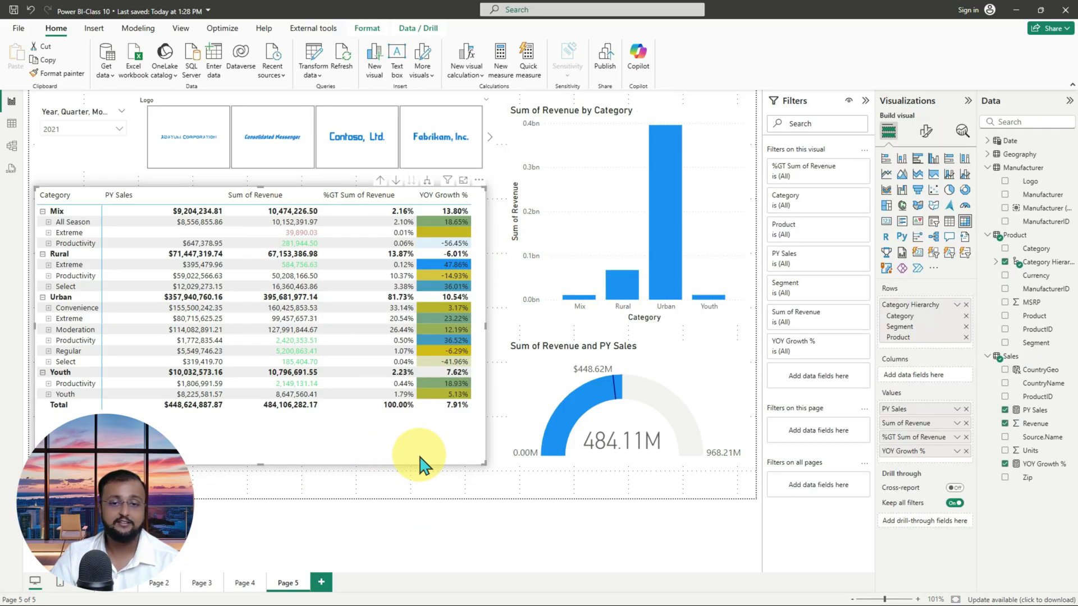
click(610, 150)
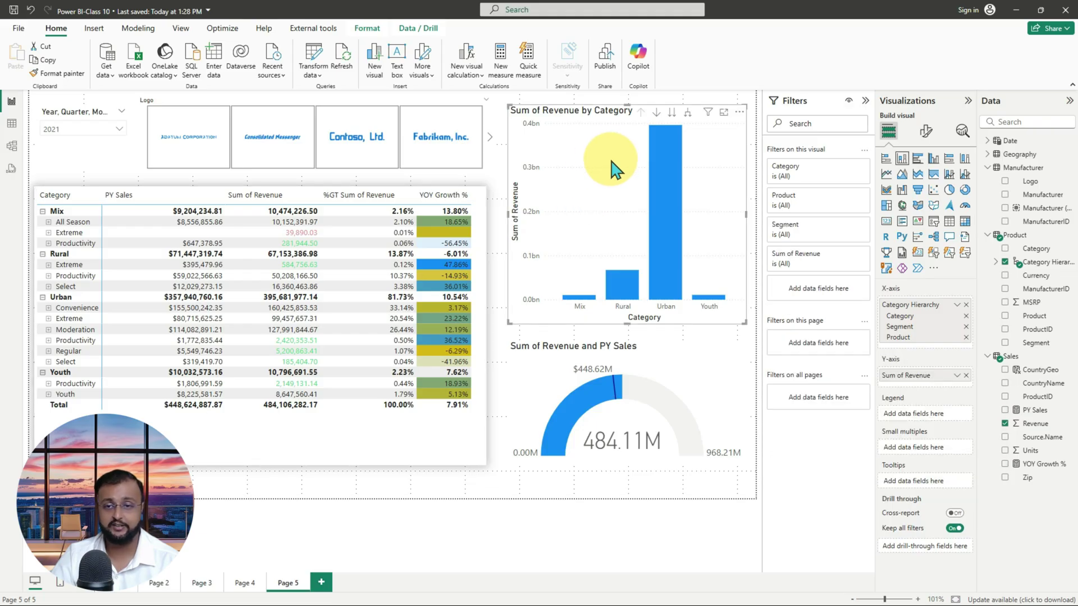
click(926, 131)
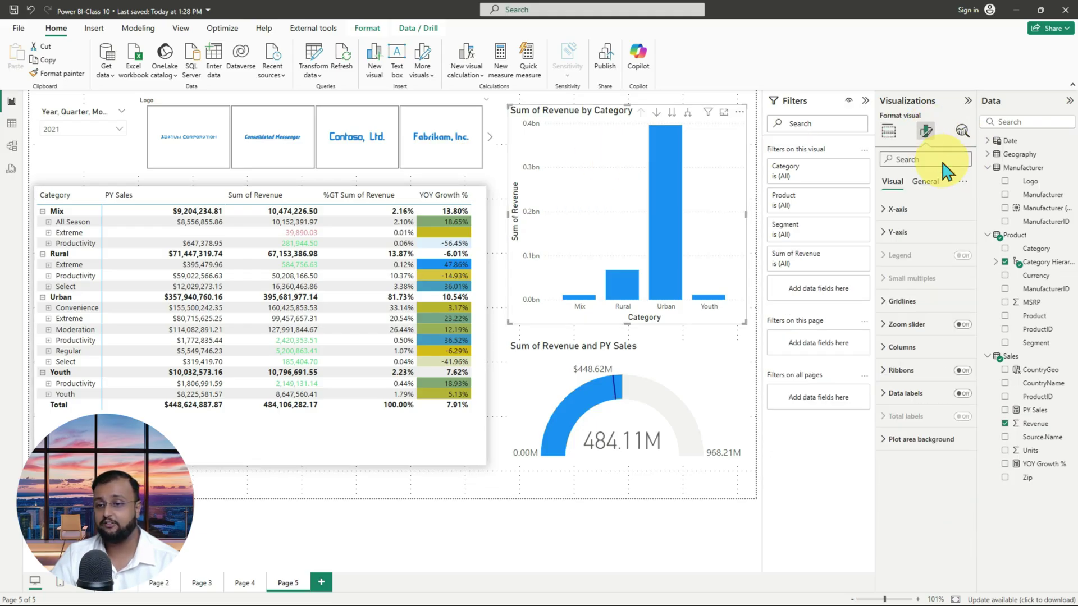
click(909, 159)
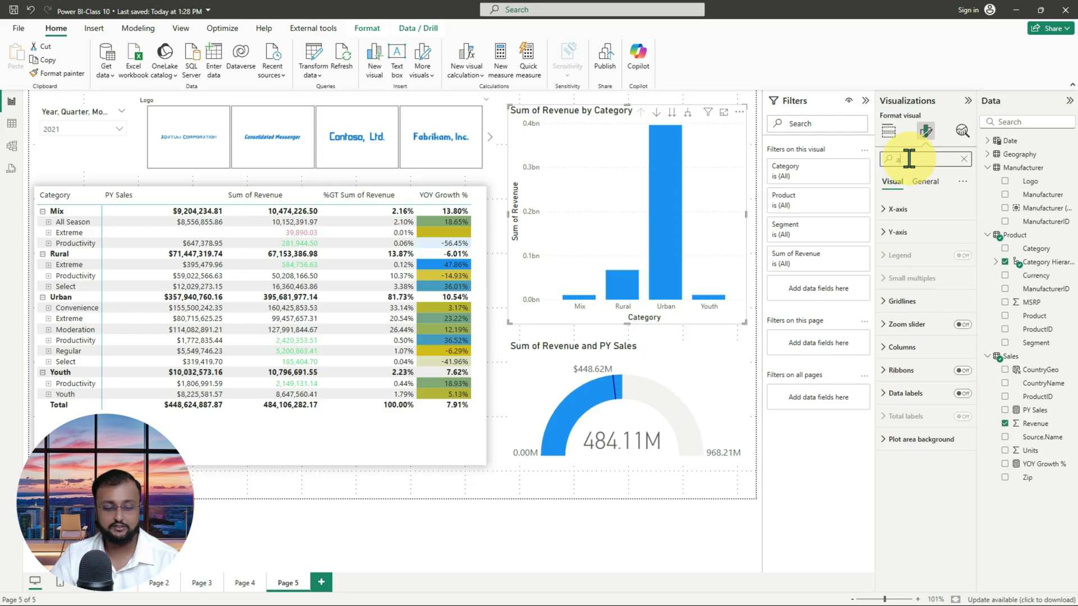
text(s)
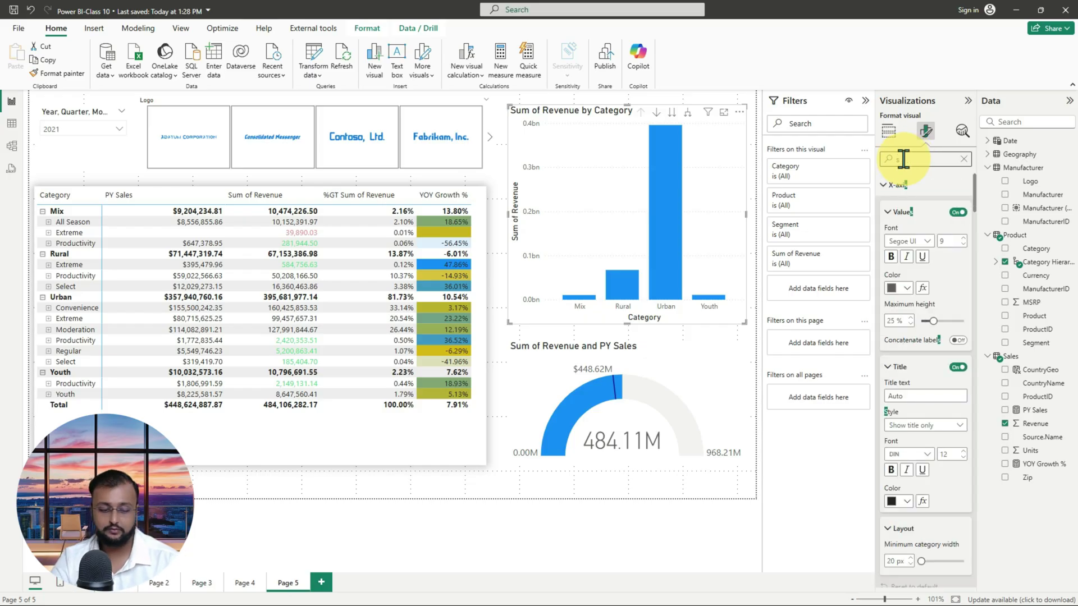
text(ha)
click(960, 213)
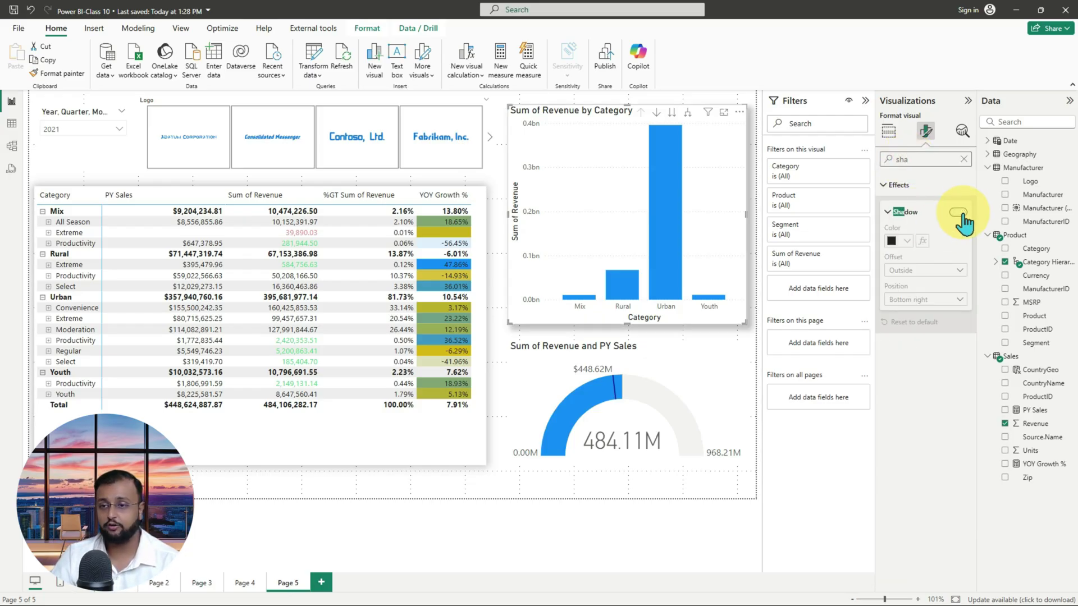
Keep the column chart shadow's offset at Outside and set its position to Center
click(944, 271)
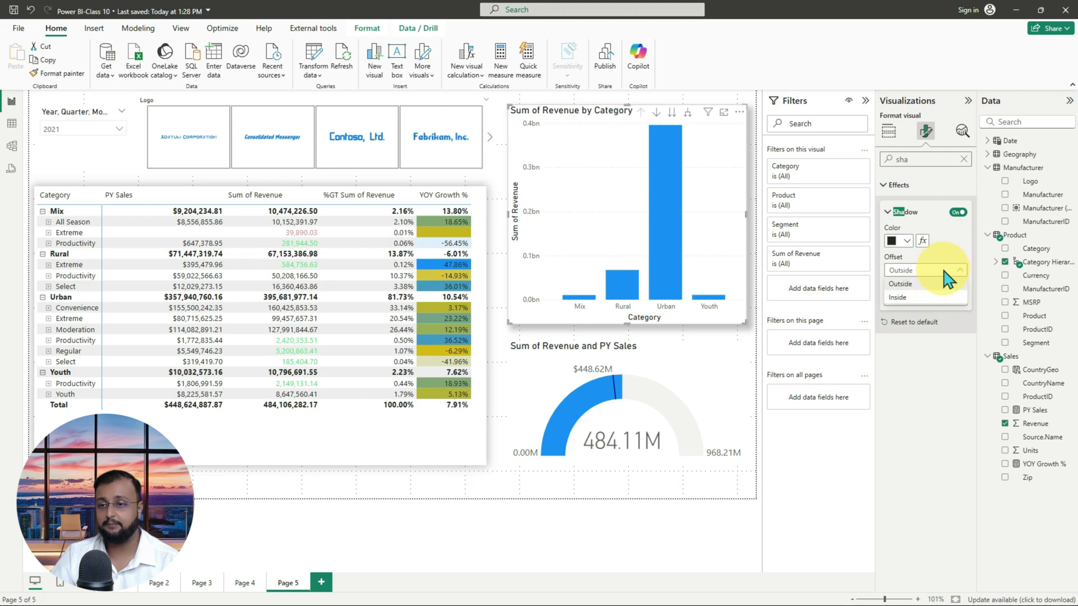
click(932, 284)
click(932, 301)
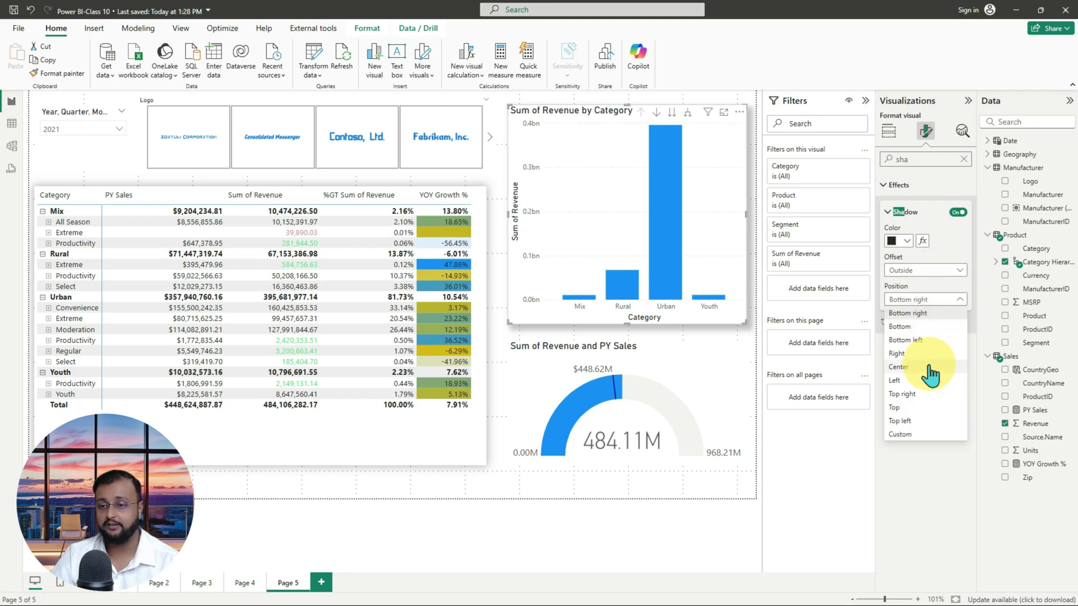
click(929, 368)
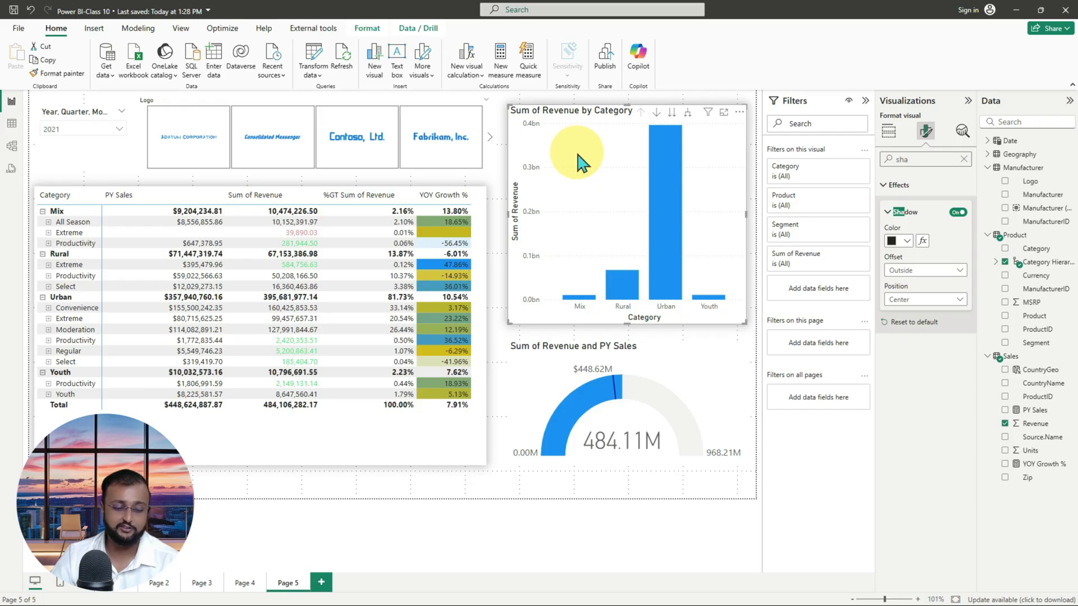
mouse_move(497, 85)
mouse_down()
mouse_move(785, 343)
mouse_move(757, 342)
mouse_up()
drag(23, 67, 89, 82)
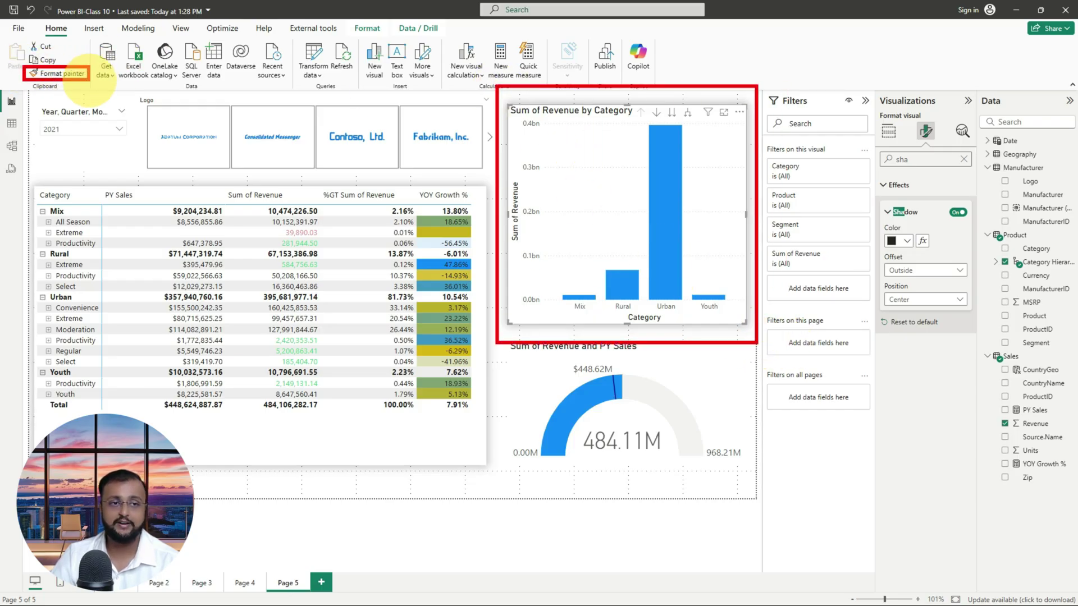
mouse_move(34, 117)
mouse_down()
mouse_move(56, 85)
mouse_move(61, 94)
mouse_up()
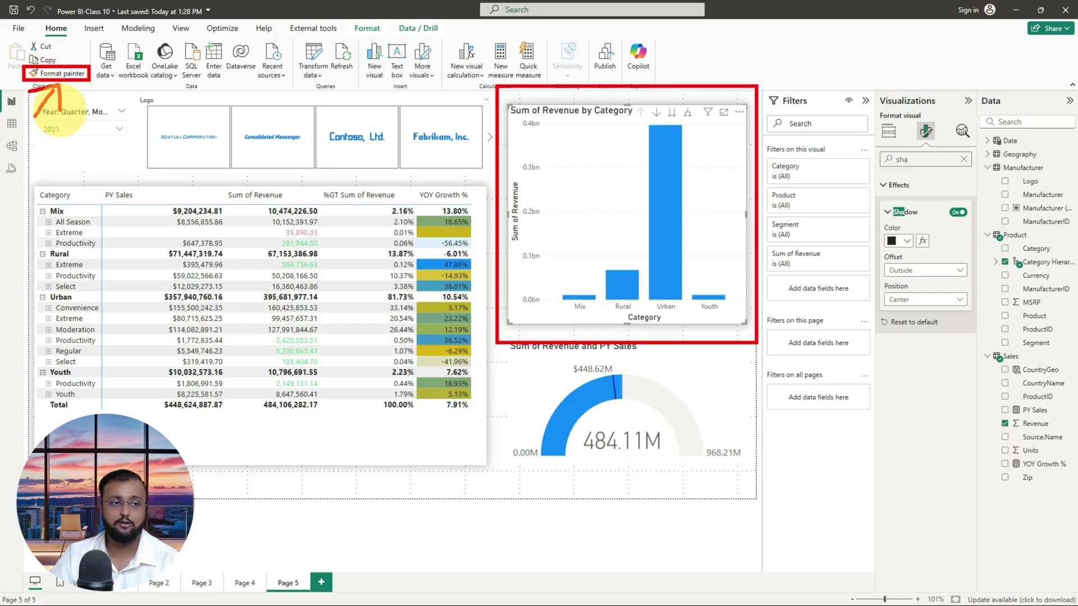
key(Escape)
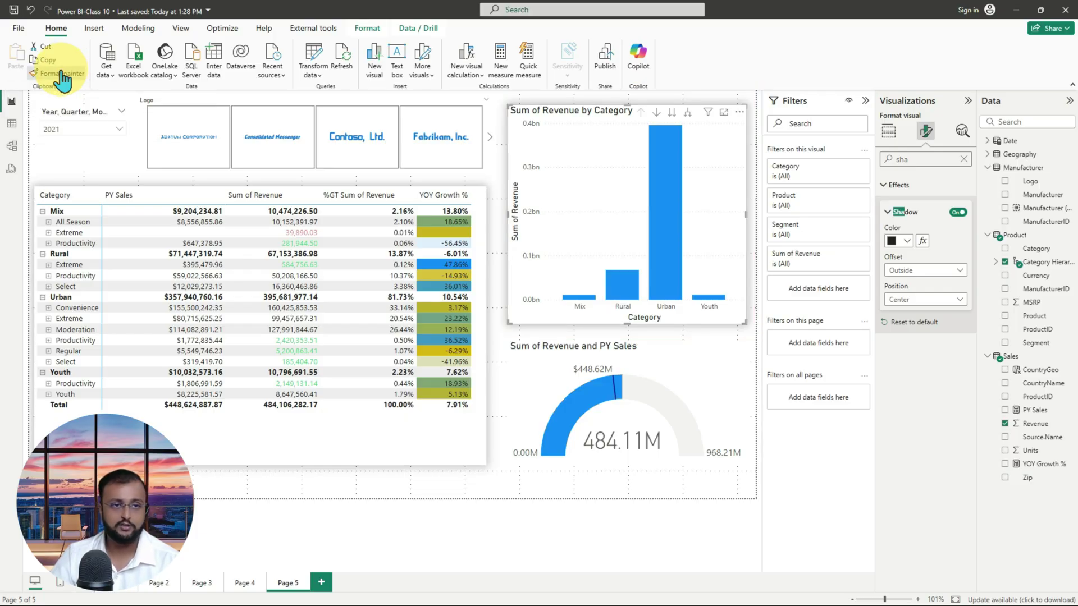
Copy the column chart's shadow formatting with Format Painter onto the gauge, the logo slicer and the date slicer
click(704, 362)
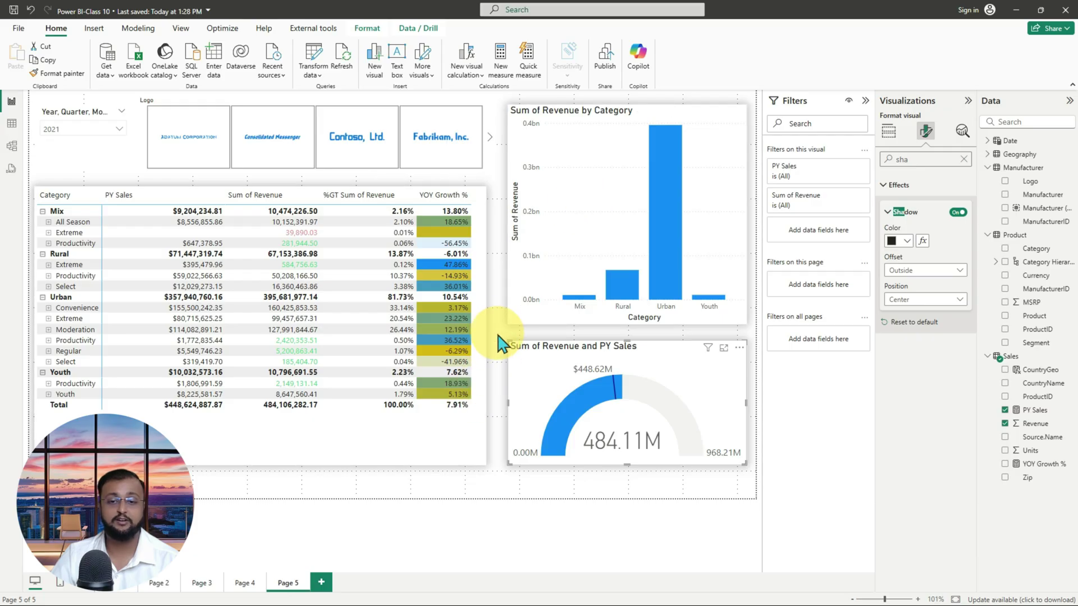
click(508, 350)
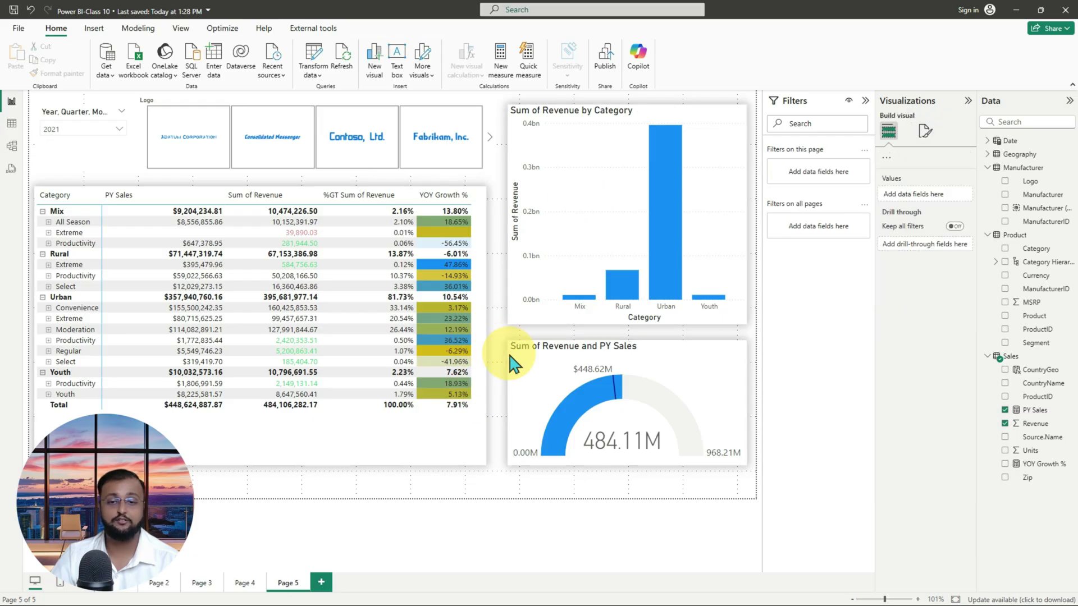
click(559, 172)
click(57, 73)
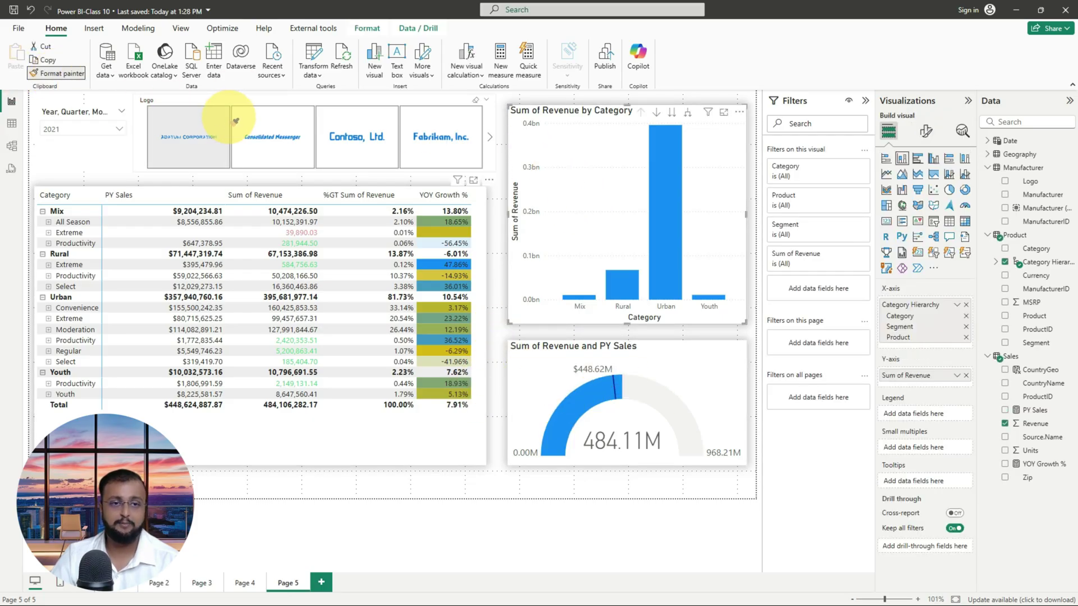
click(261, 104)
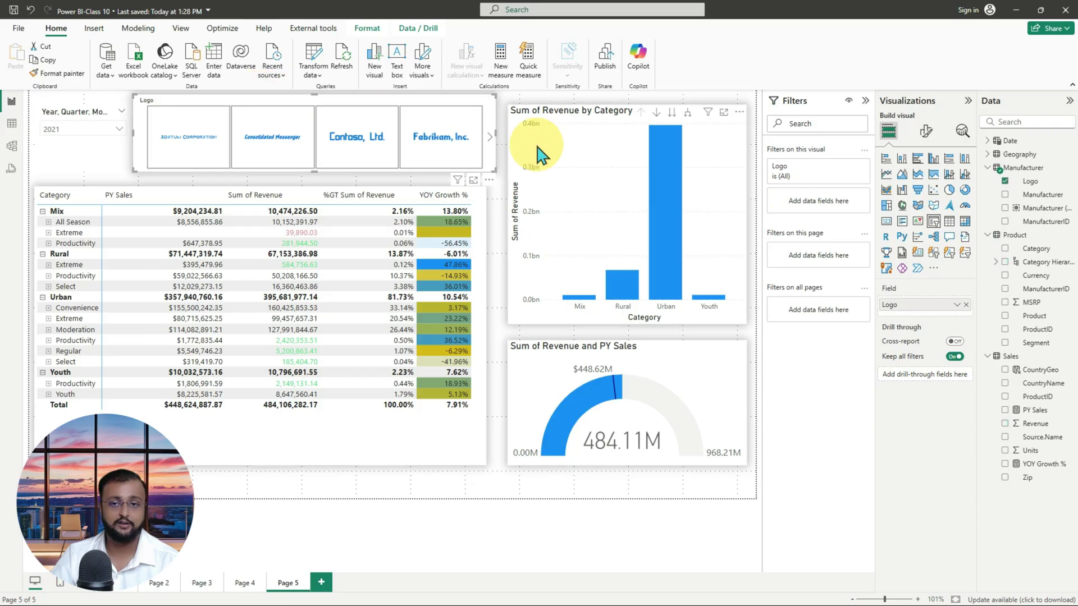
click(56, 73)
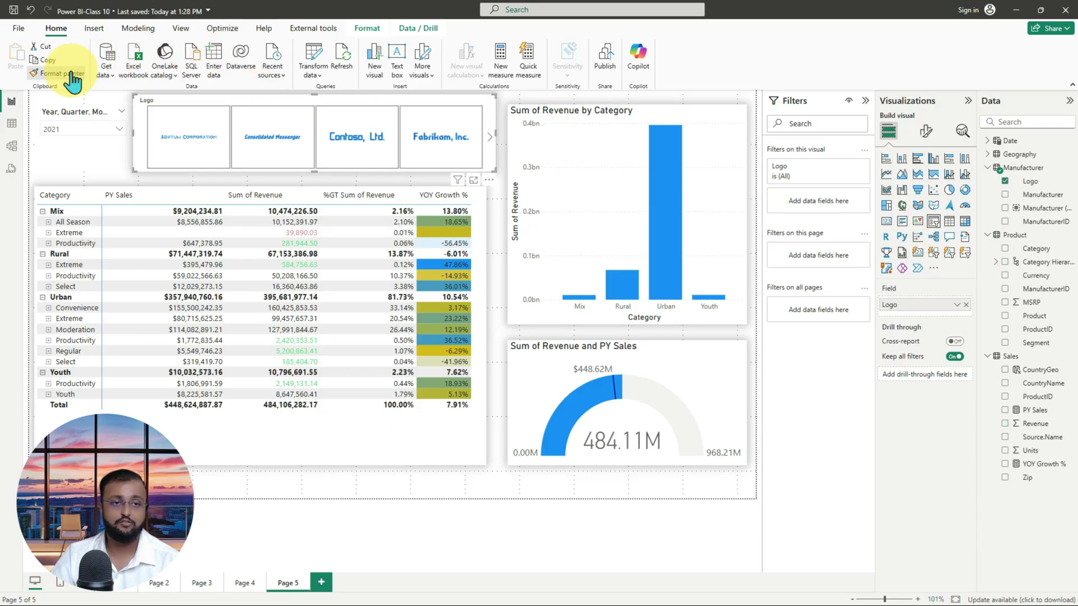
click(89, 147)
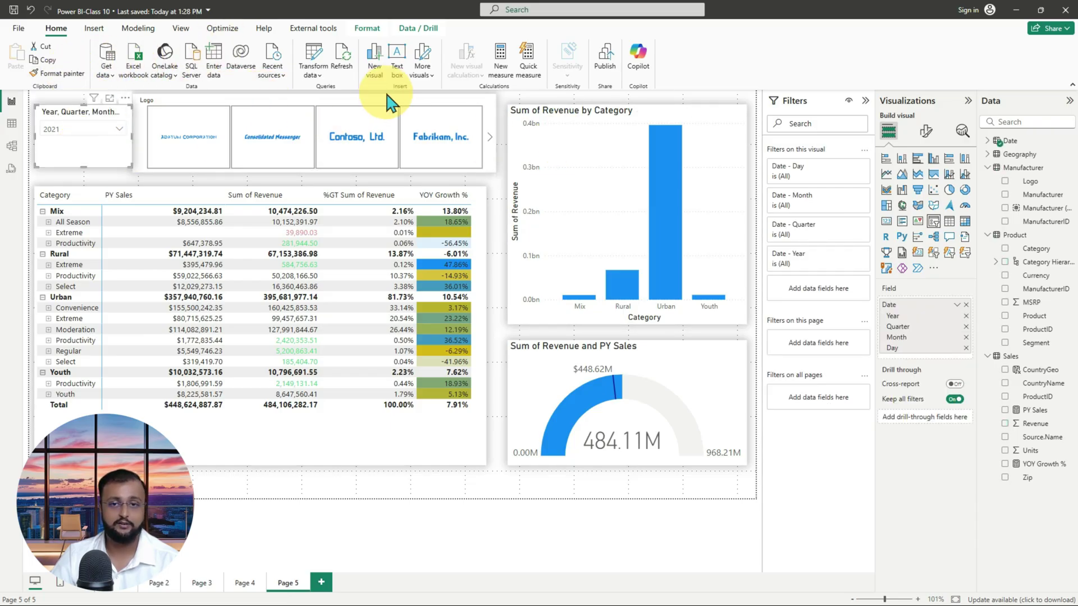
Widen the matrix to the logo slicer's right edge, and shrink the logo slicer from its upper-left corner to leave a gap beside the date slicer
click(479, 198)
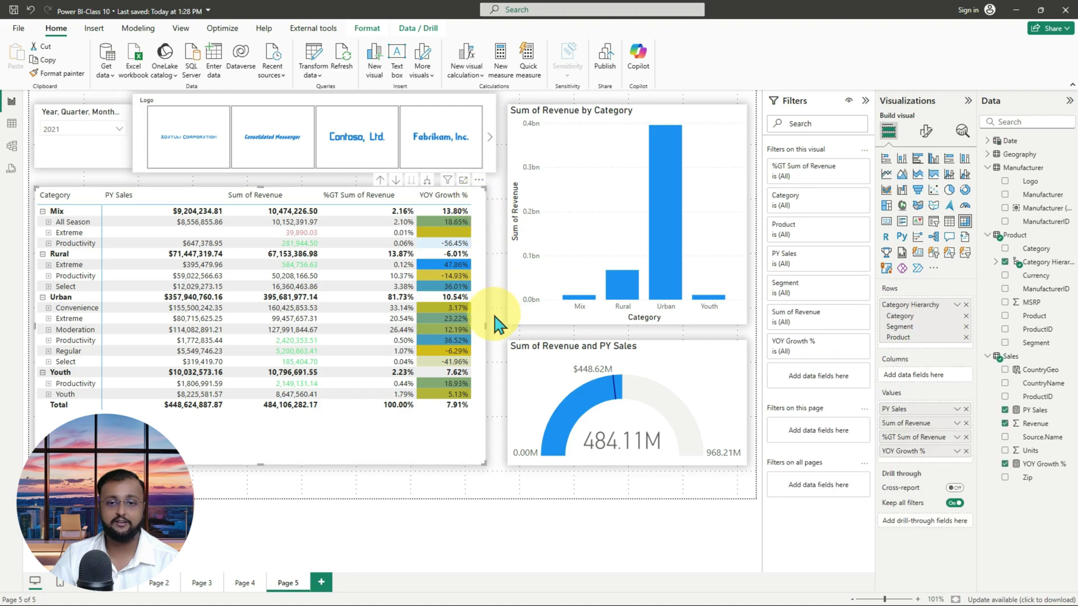
drag(487, 325, 495, 325)
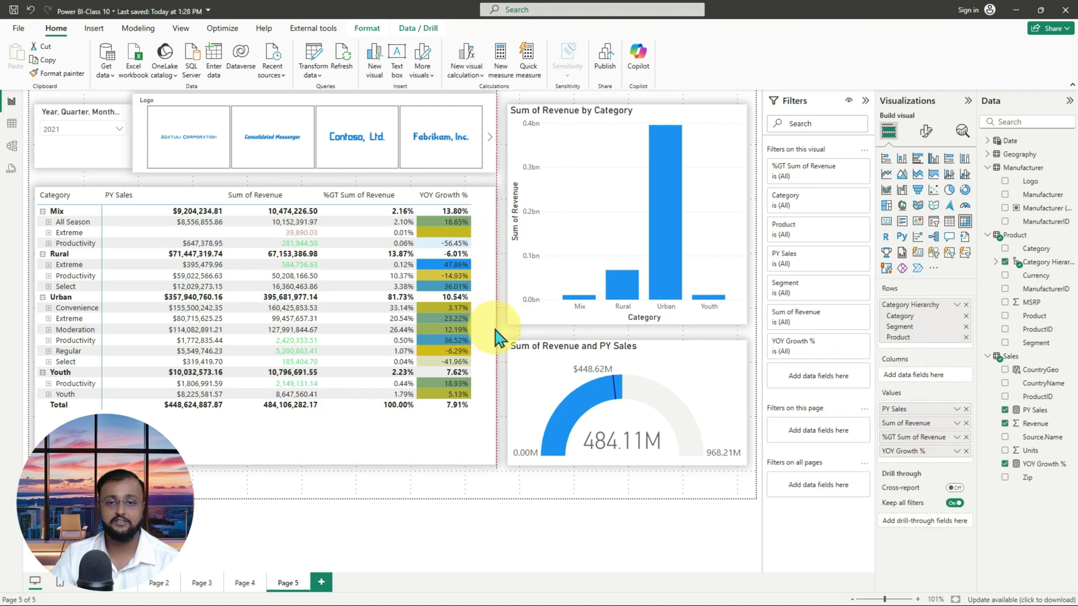
click(139, 100)
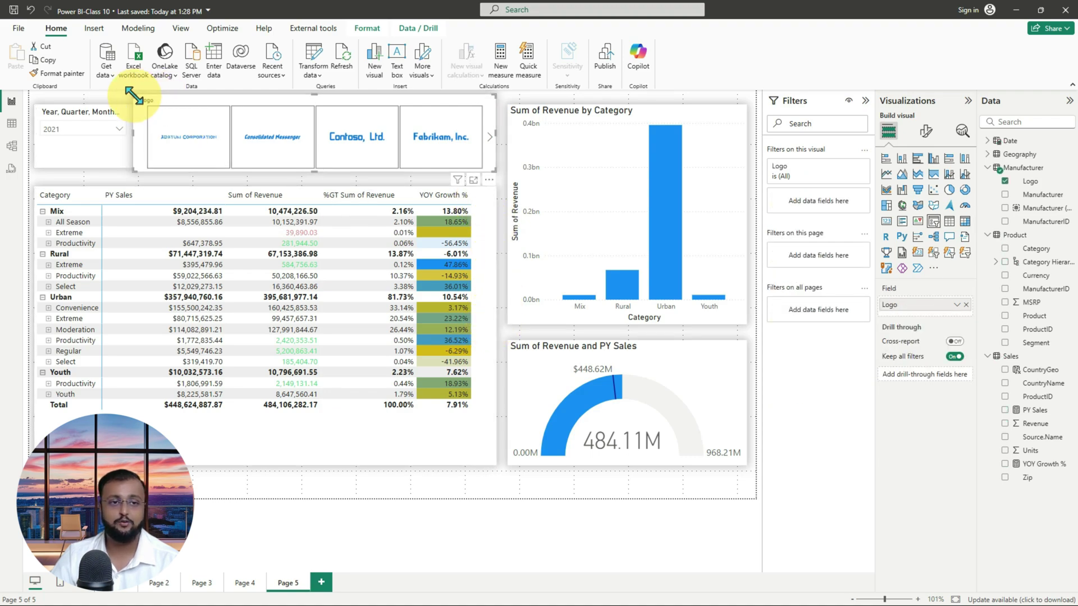
mouse_move(133, 95)
mouse_down()
mouse_move(155, 112)
mouse_move(141, 112)
mouse_up()
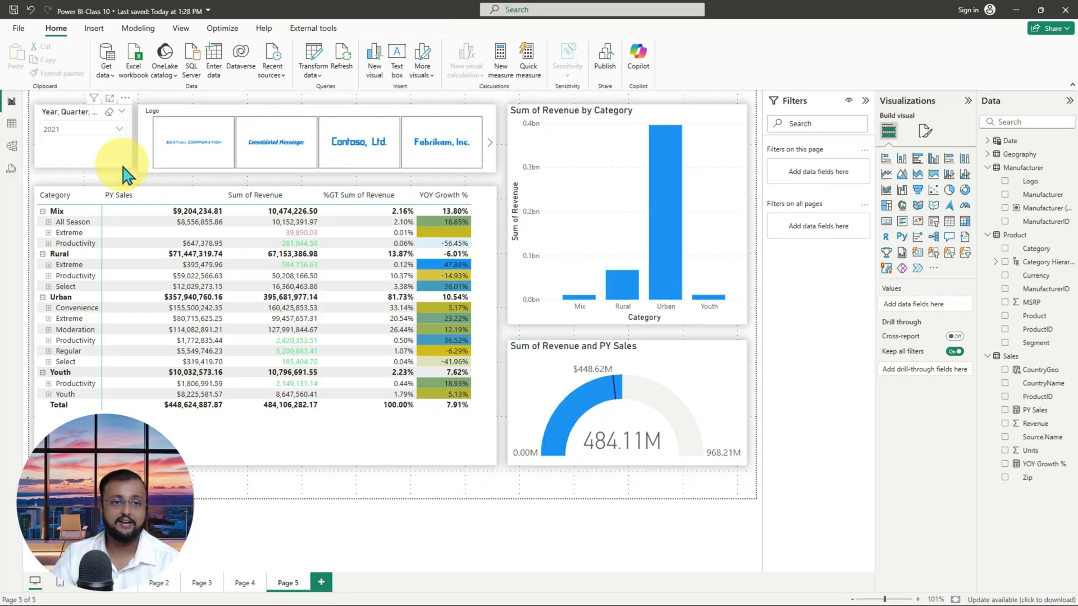
Extend the date slicer downward so its bottom edge aligns with the logo slicer
click(84, 163)
mouse_move(83, 166)
mouse_down()
mouse_move(87, 182)
mouse_move(83, 173)
mouse_up()
click(171, 174)
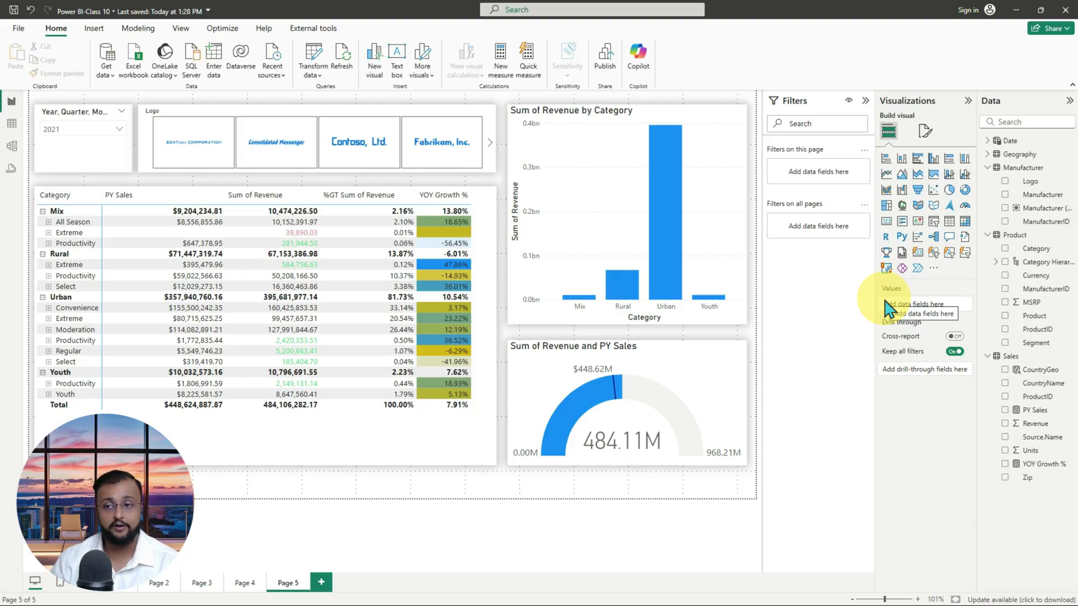
mouse_move(869, 143)
mouse_down()
mouse_move(987, 291)
mouse_move(982, 281)
mouse_up()
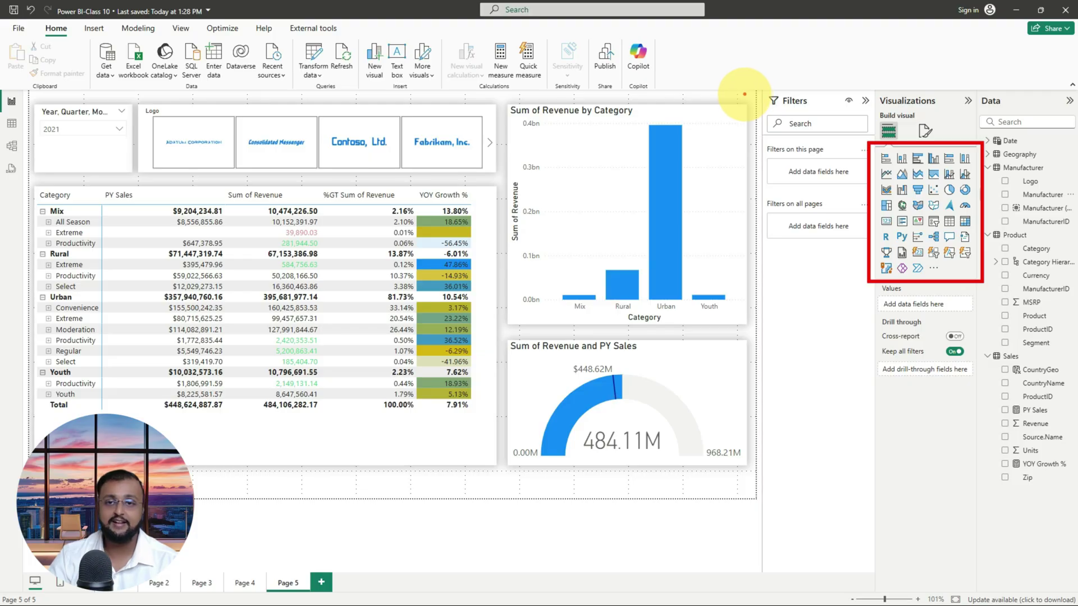
mouse_move(744, 94)
mouse_down()
mouse_move(768, 196)
mouse_move(778, 343)
mouse_move(776, 441)
mouse_move(746, 467)
mouse_up()
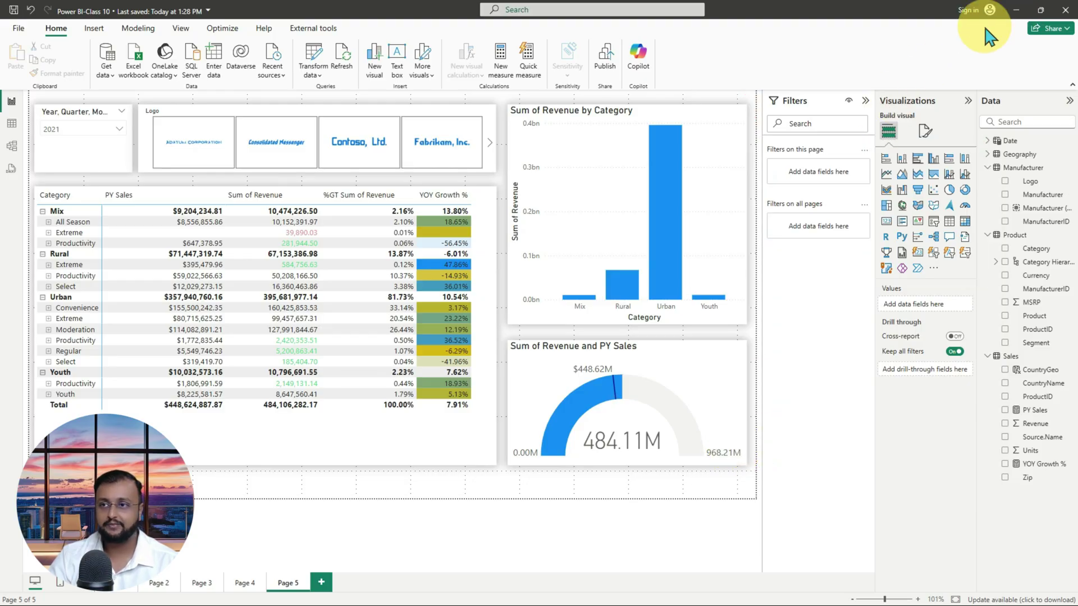
Minimize the Power BI window to bring up the YouTube channel page in the browser
click(1014, 12)
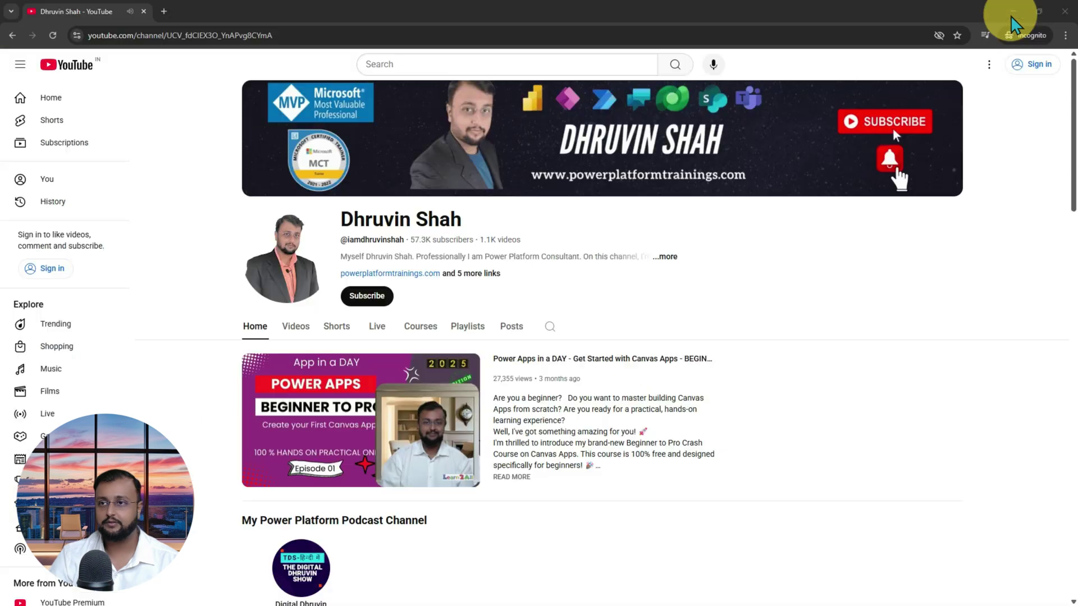